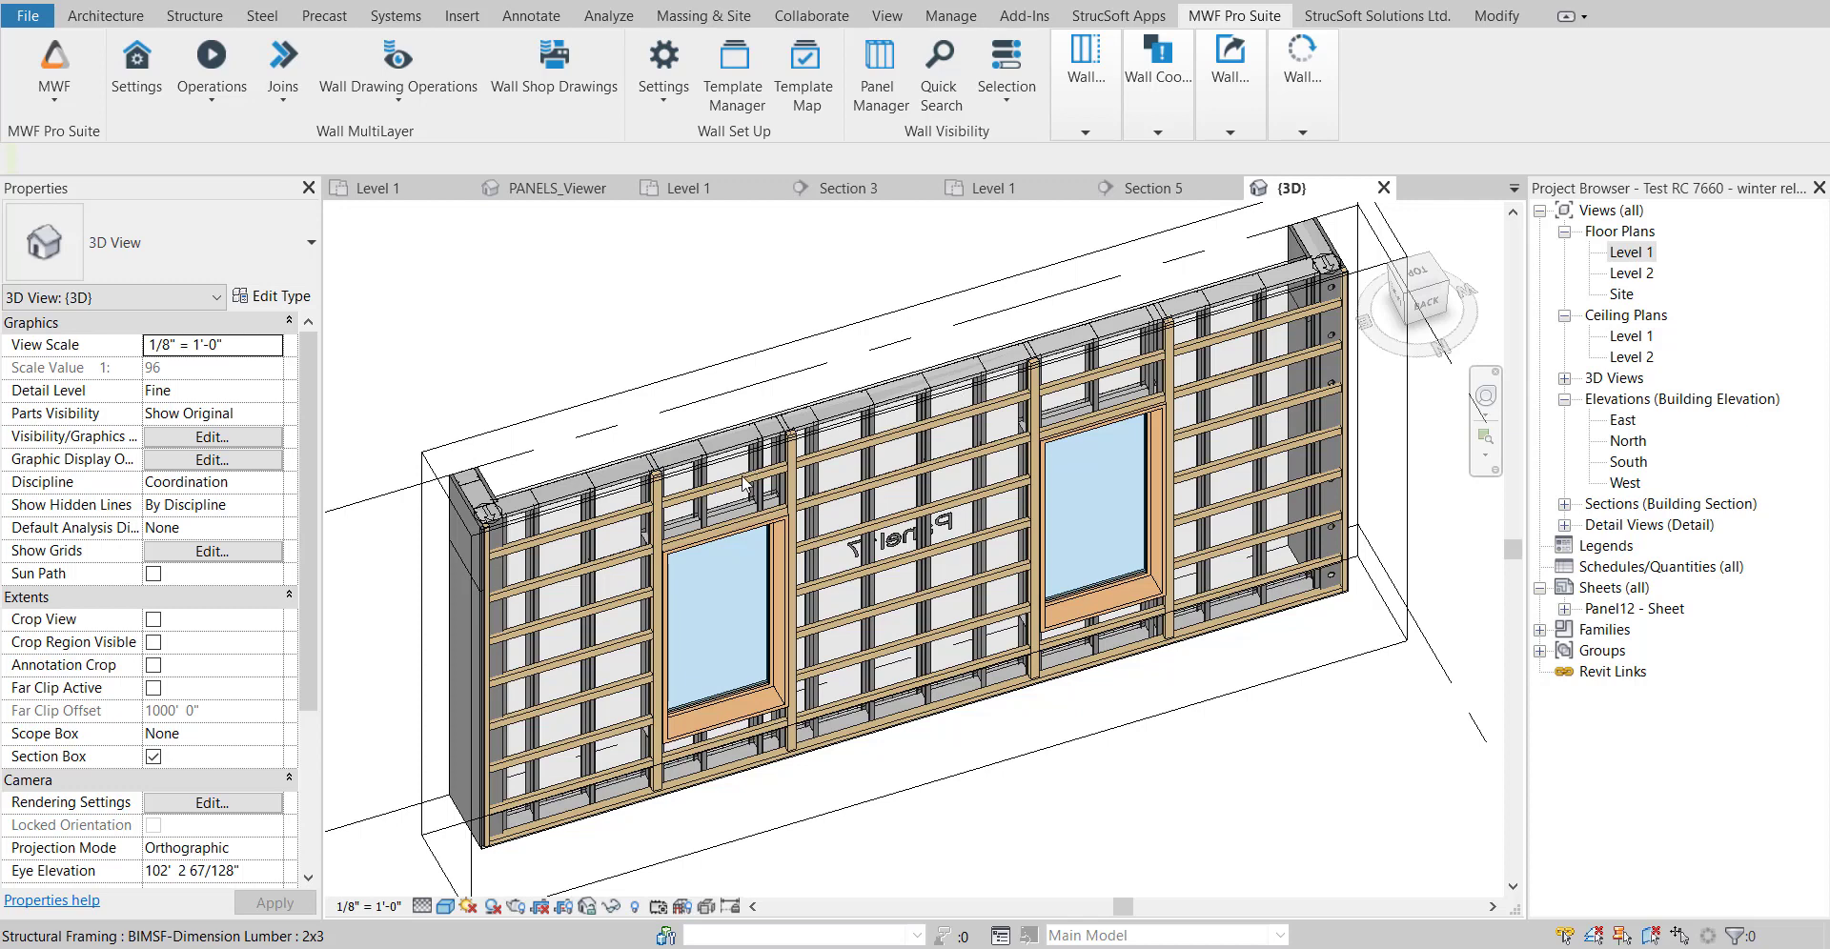
# Examine the layer-to-template mapping of the ML 8" 2 wall type in the multilayer project settings.
pyautogui.click(879, 437)
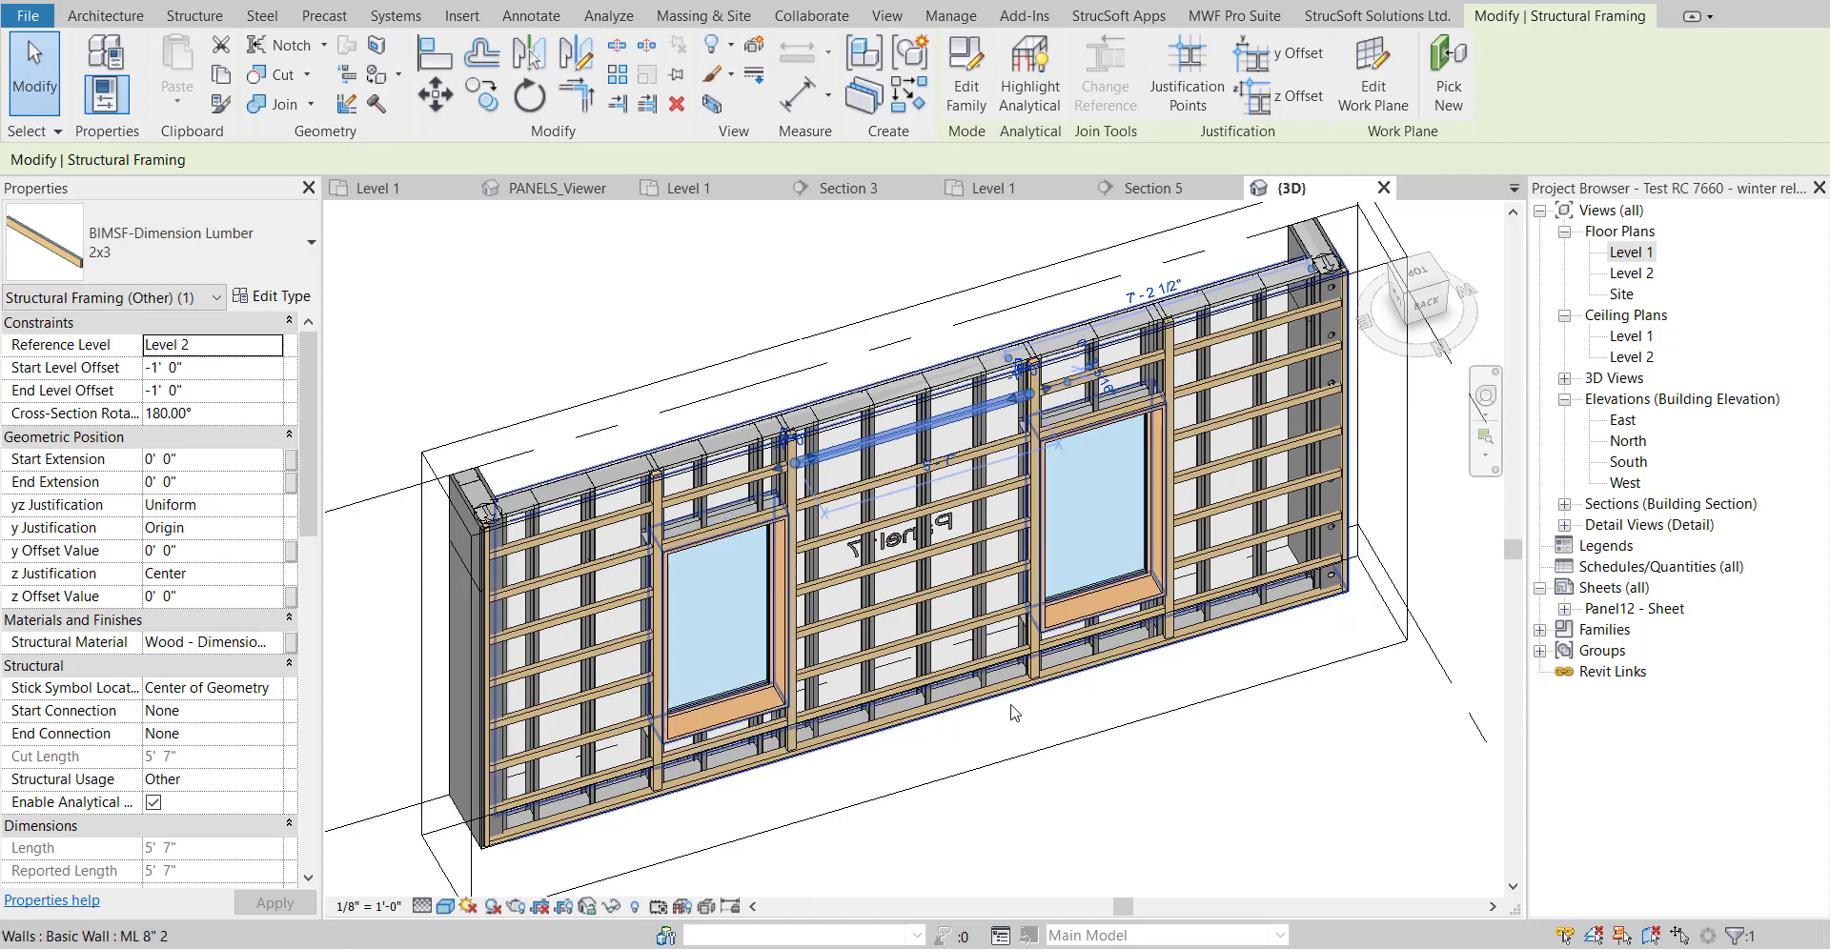
pyautogui.click(1234, 15)
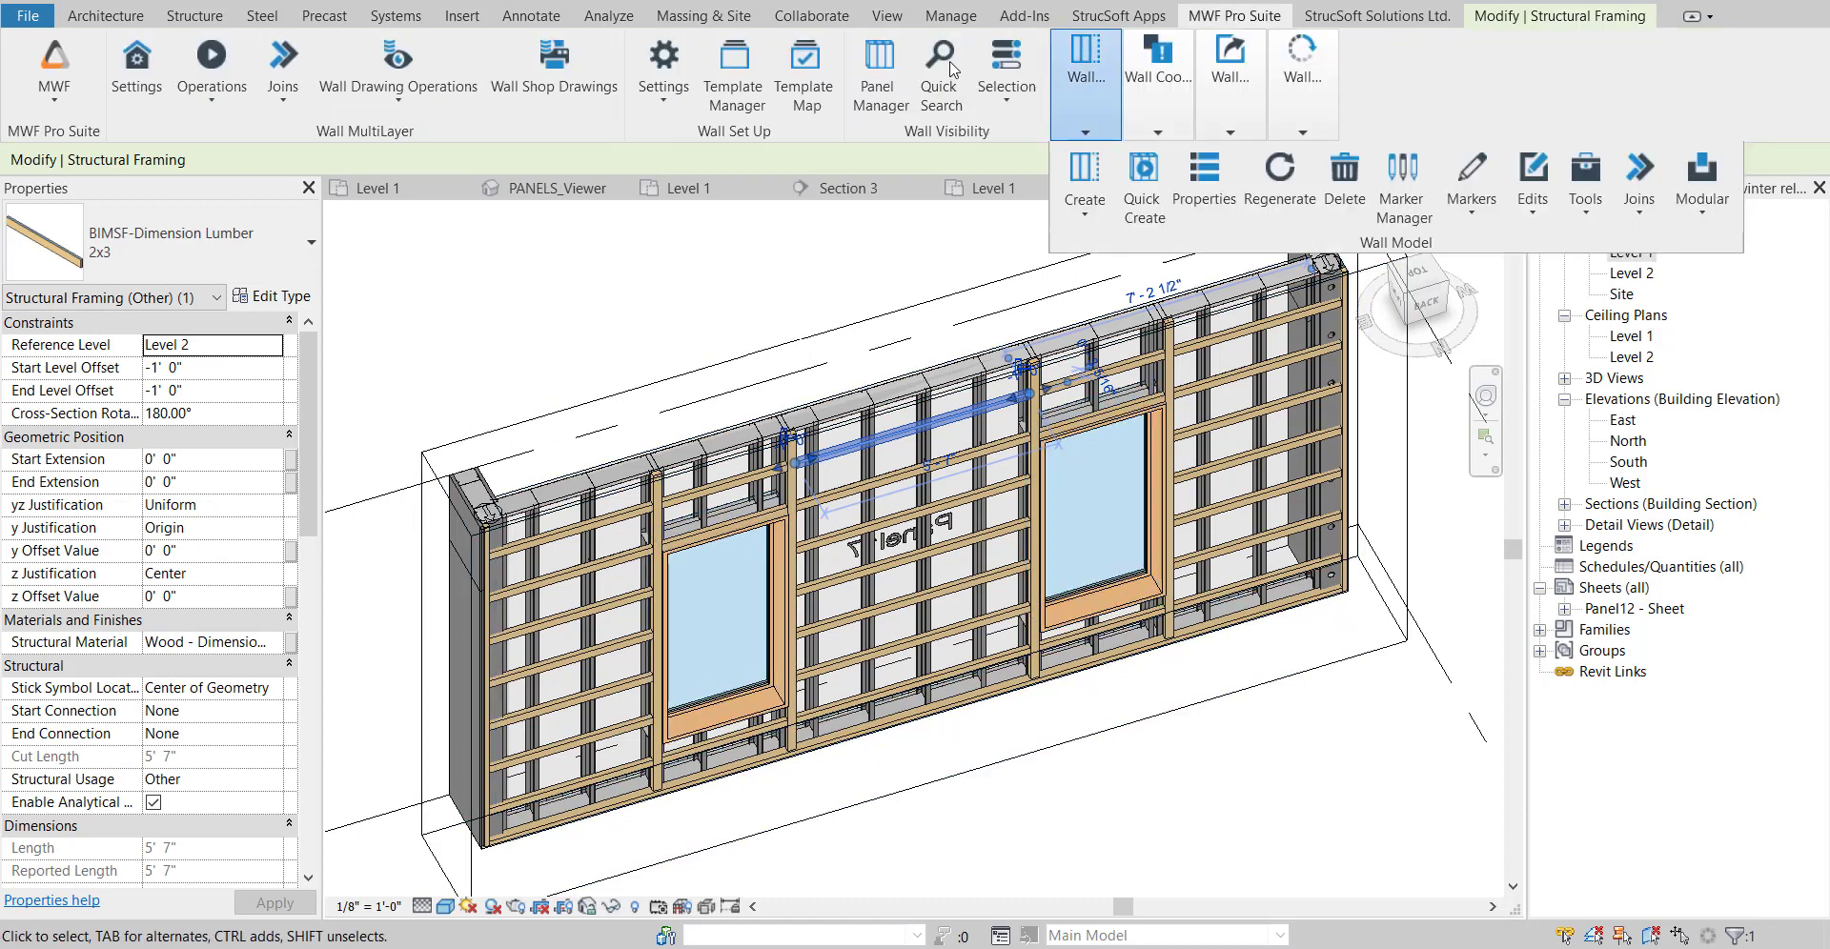
pyautogui.click(133, 95)
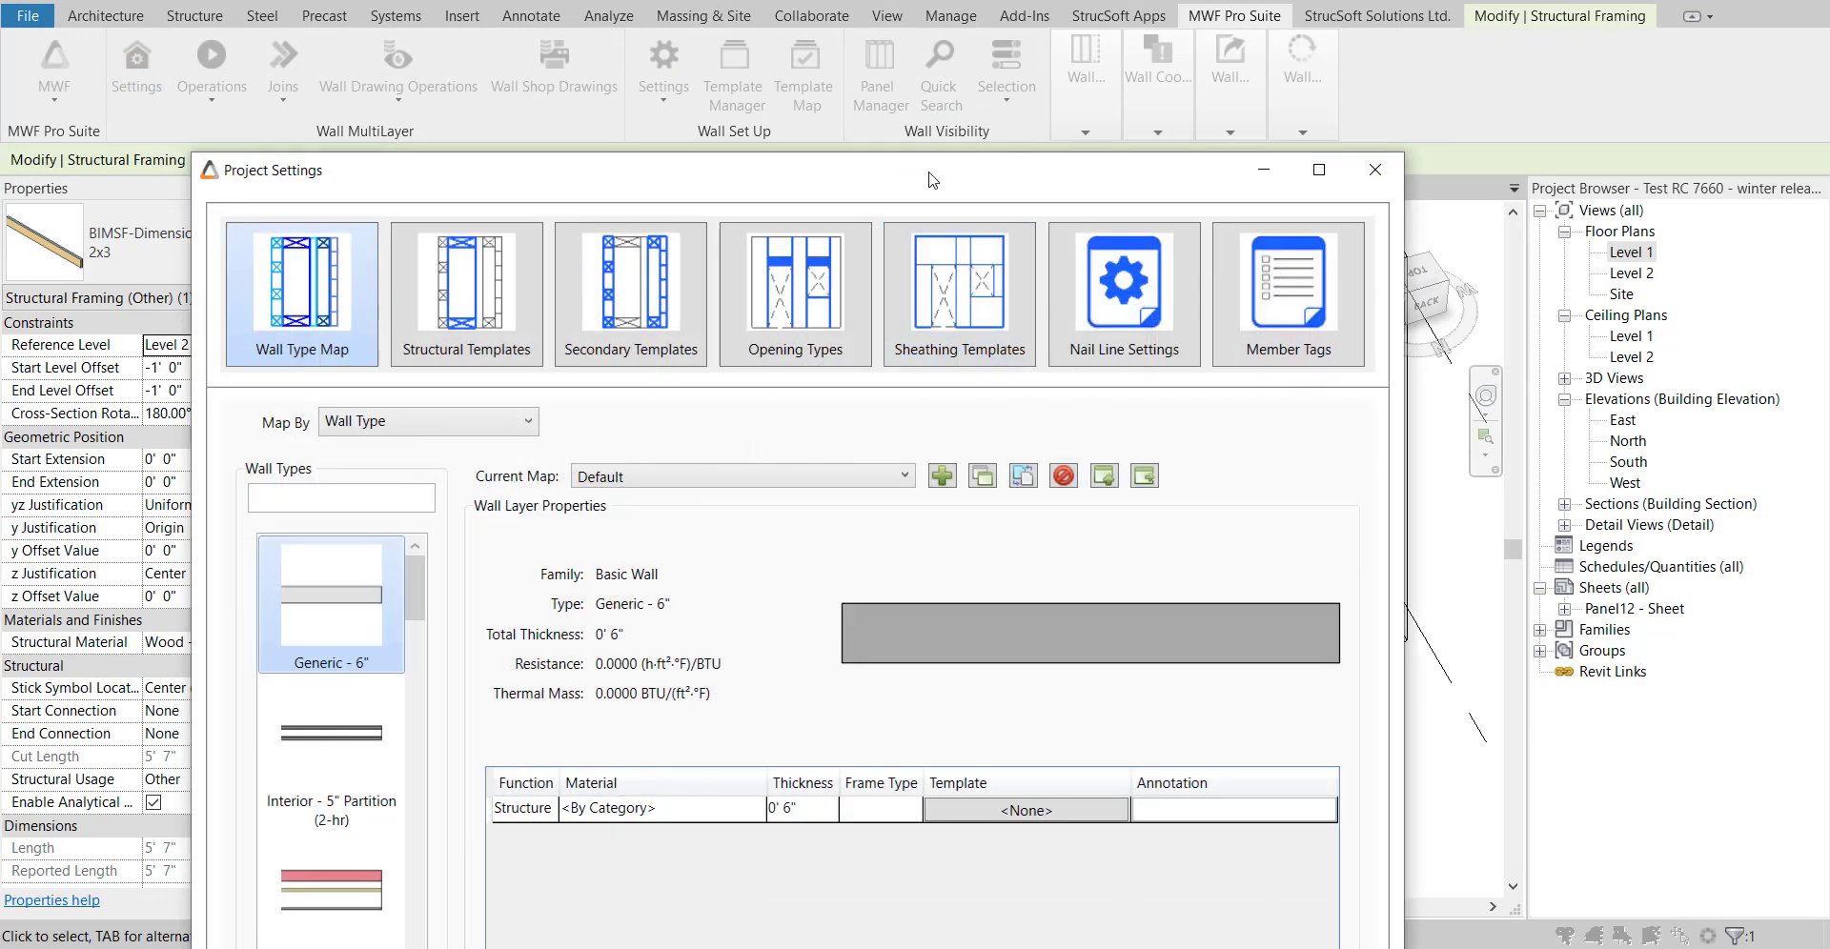
pyautogui.moveTo(932, 179); pyautogui.dragTo(1042, 5)
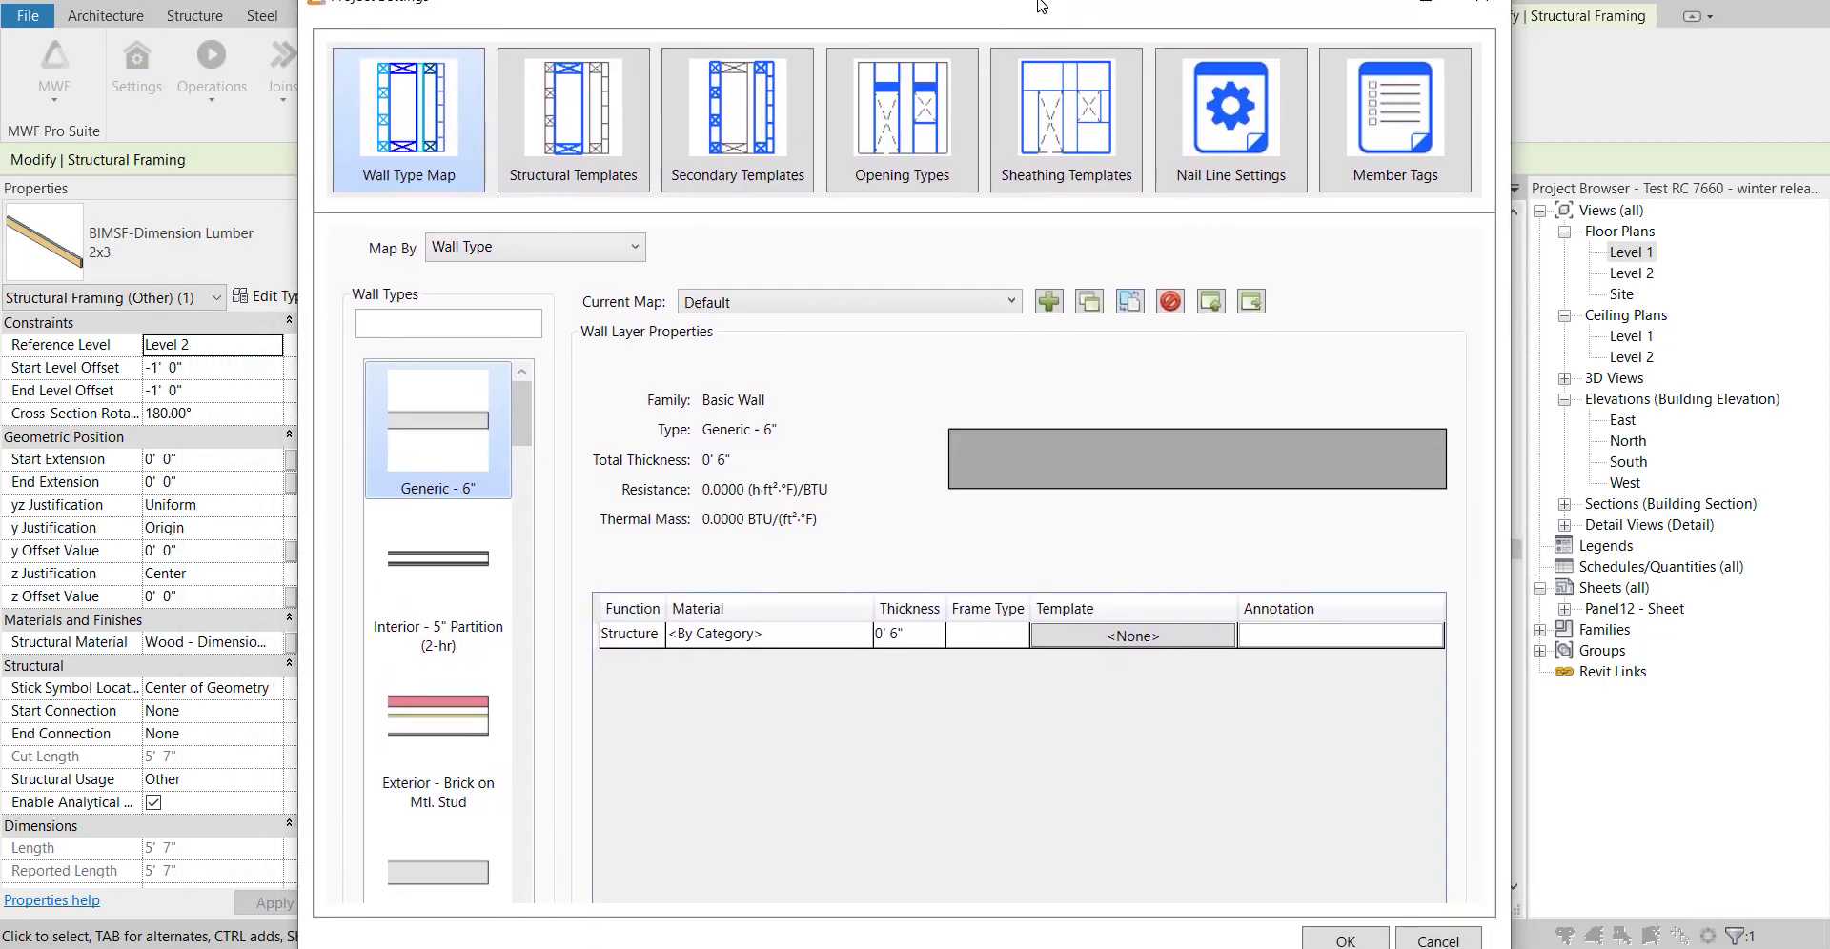
pyautogui.scroll(-10, 488, 875)
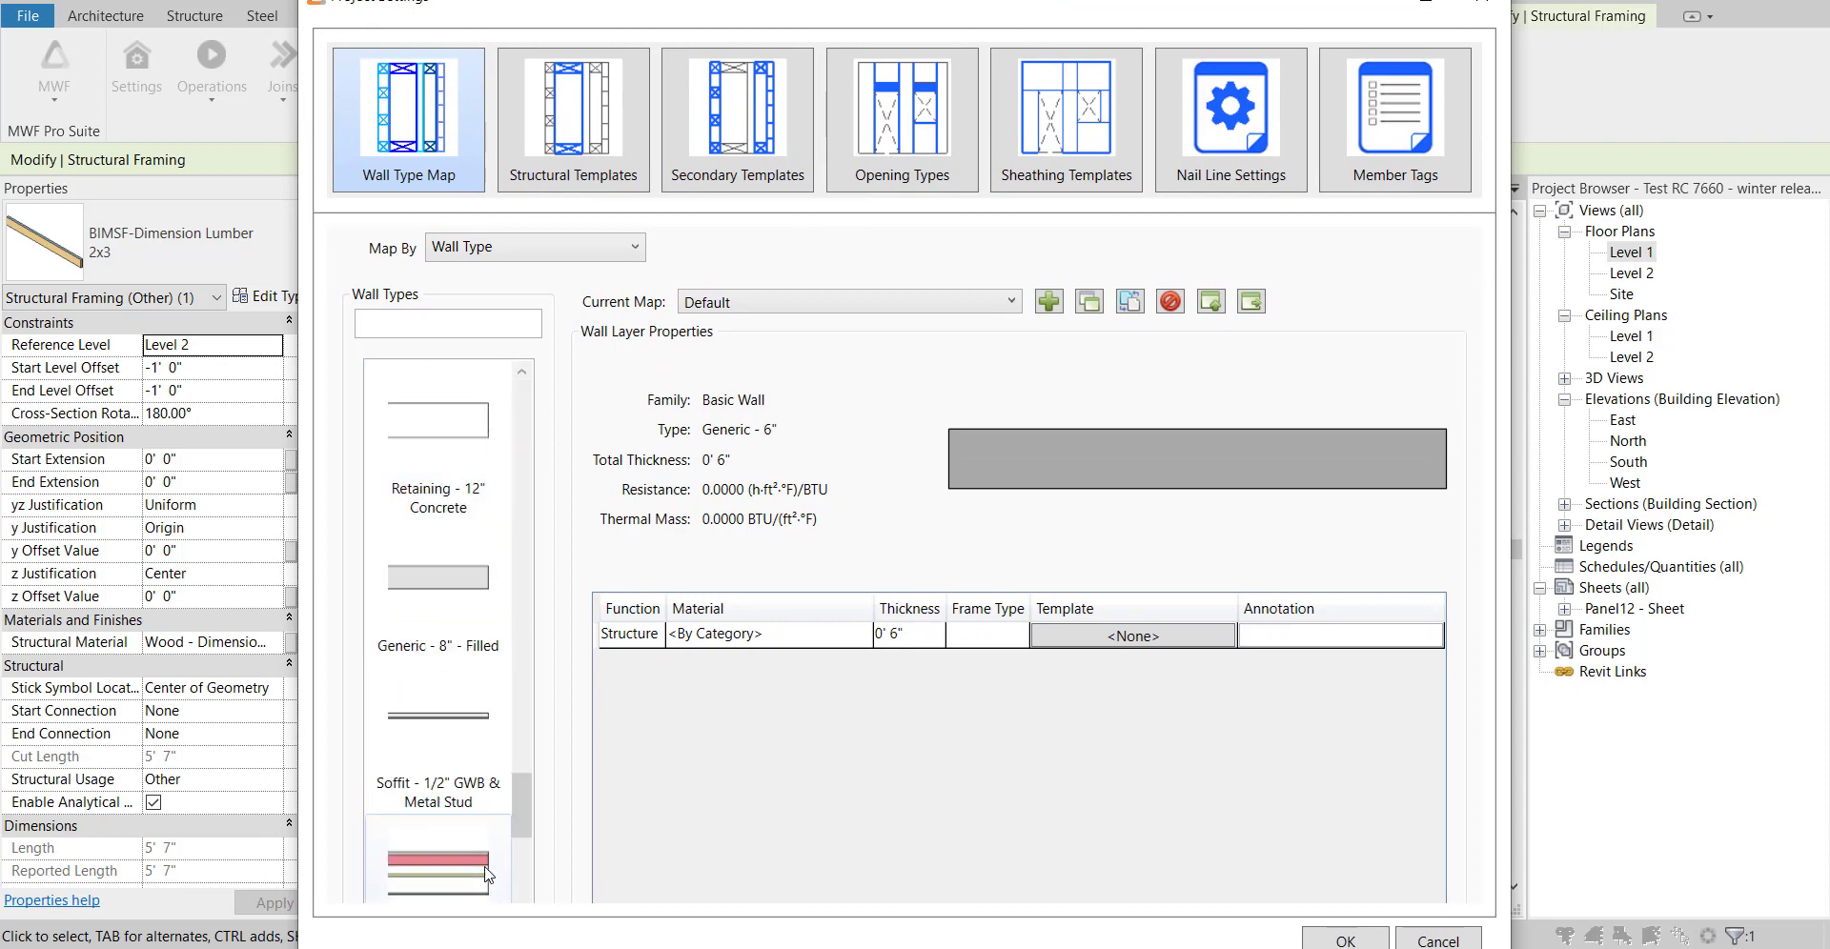
pyautogui.click(432, 741)
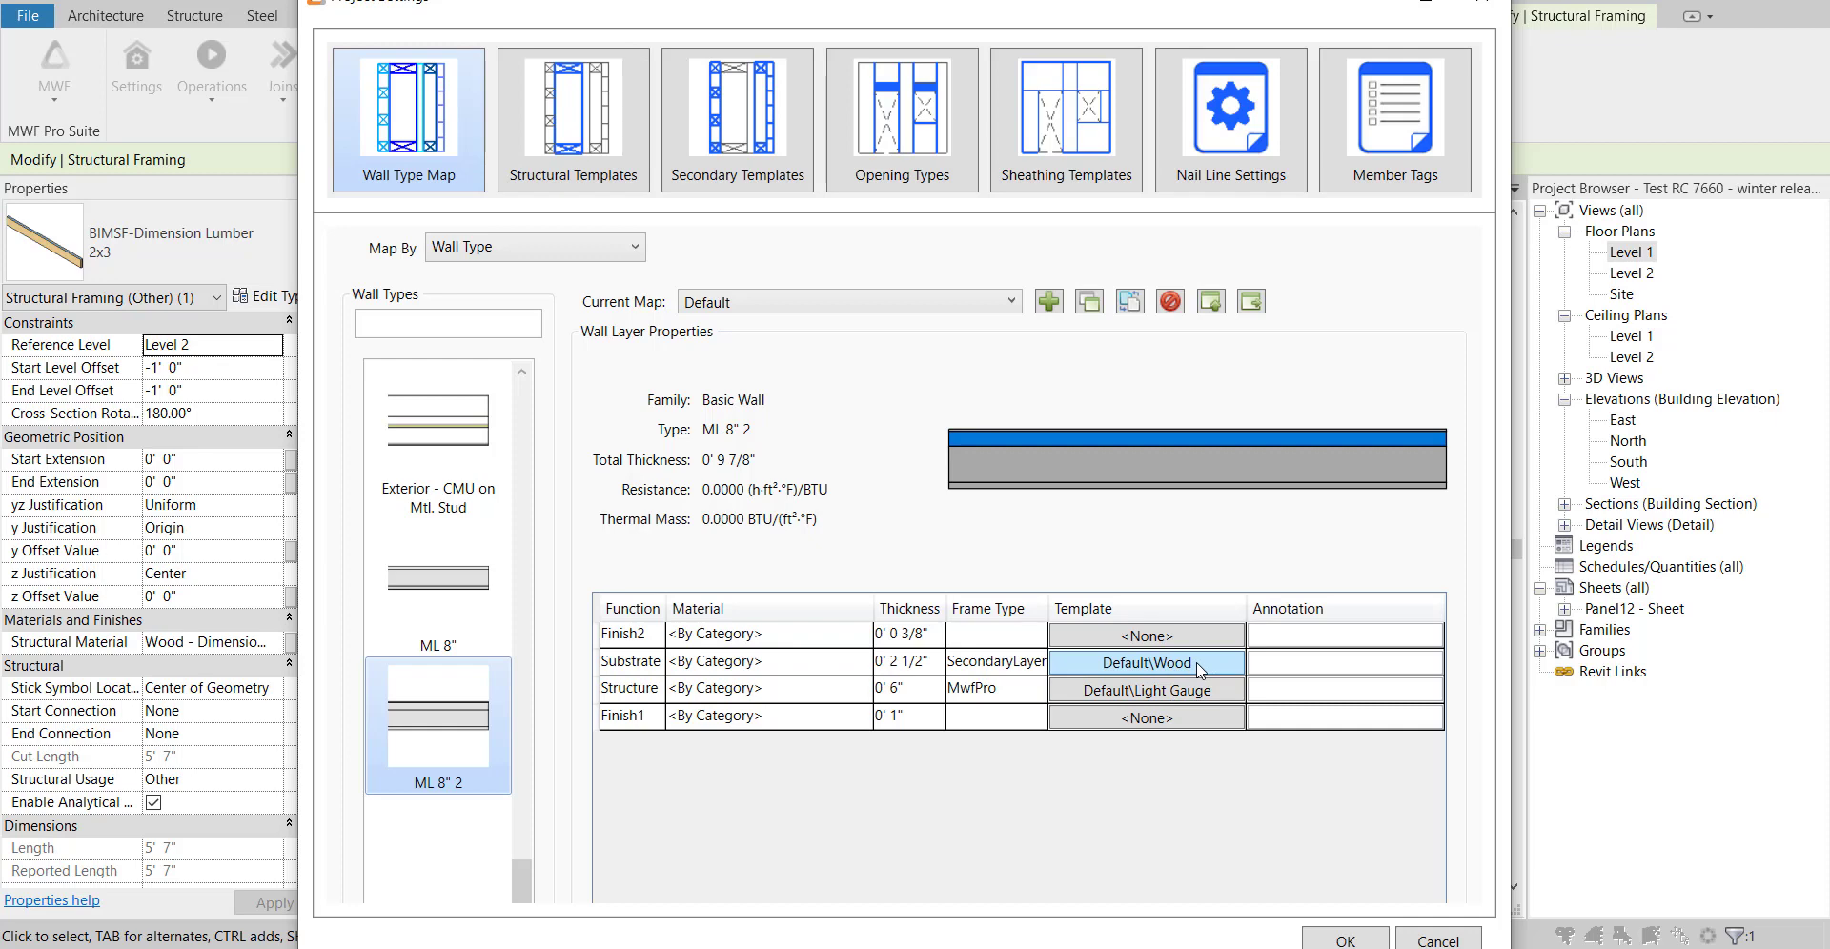
# Open the Wood secondary template from the Default folder to inspect its layer properties.
pyautogui.click(749, 130)
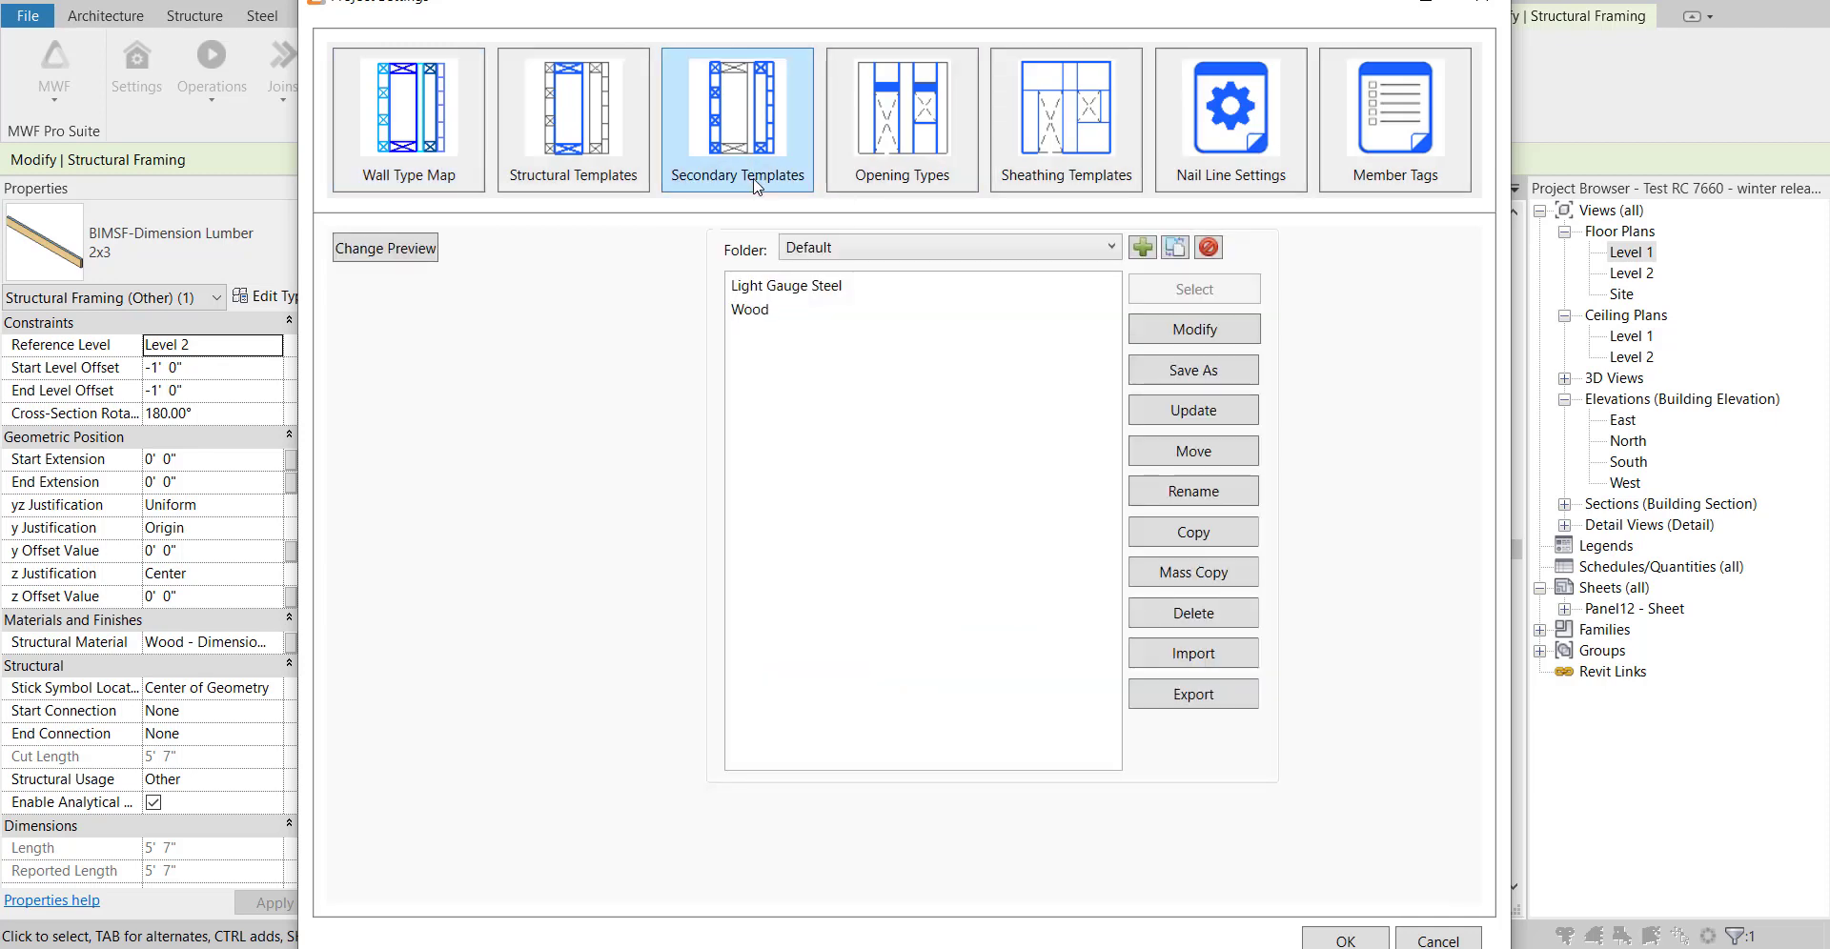
pyautogui.click(770, 313)
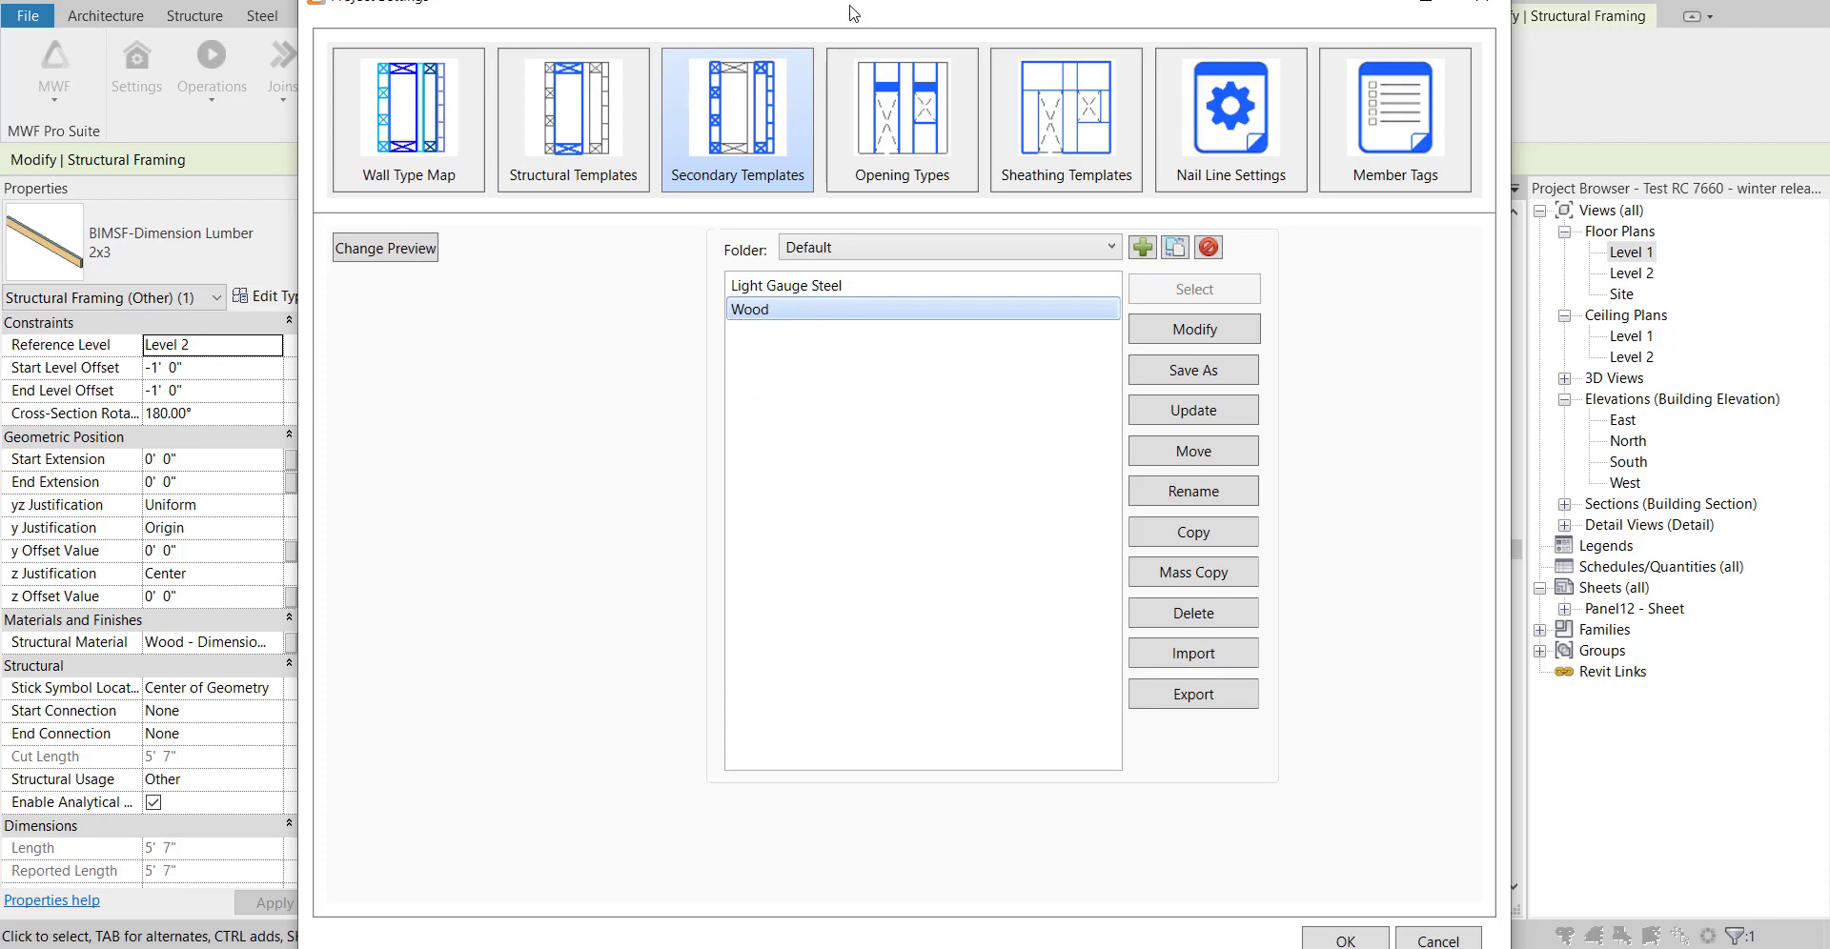
pyautogui.moveTo(853, 13)
pyautogui.mouseDown()
pyautogui.moveTo(877, 188)
pyautogui.moveTo(806, 2)
pyautogui.moveTo(828, 12)
pyautogui.mouseUp()
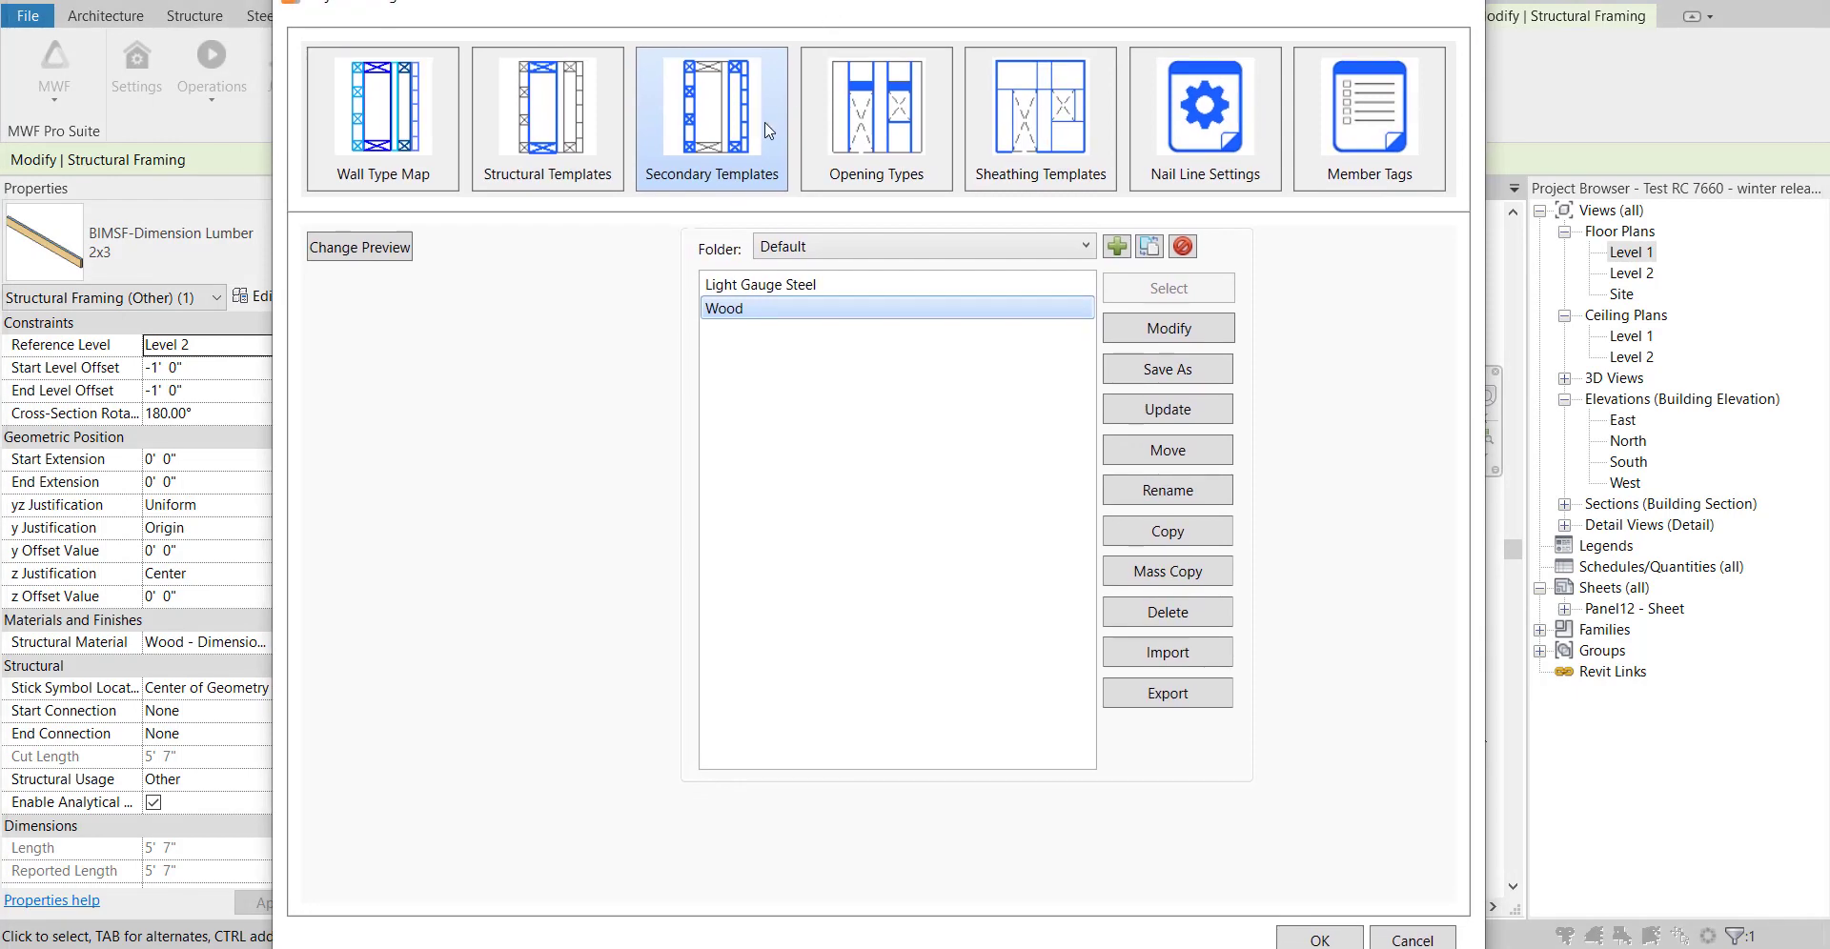
pyautogui.click(1171, 330)
pyautogui.moveTo(891, 215); pyautogui.dragTo(893, 54)
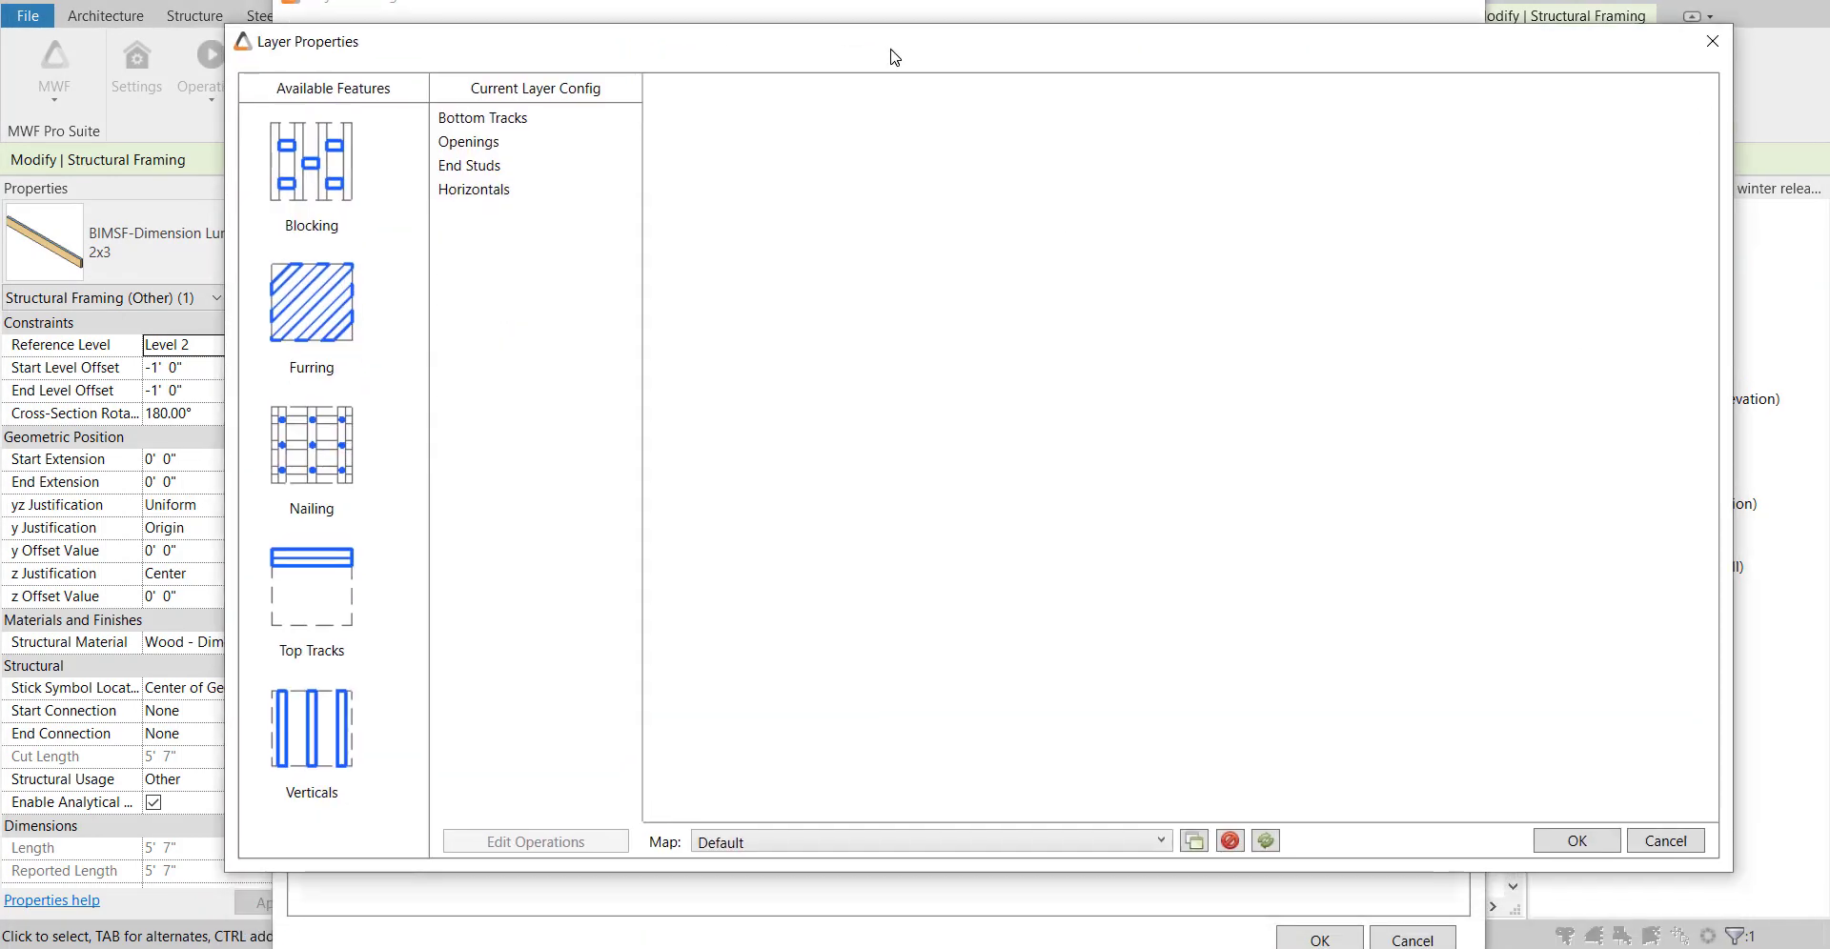
# Review the Wood template's bottom track, opening and horizontal member settings, and close the project settings.
pyautogui.click(493, 124)
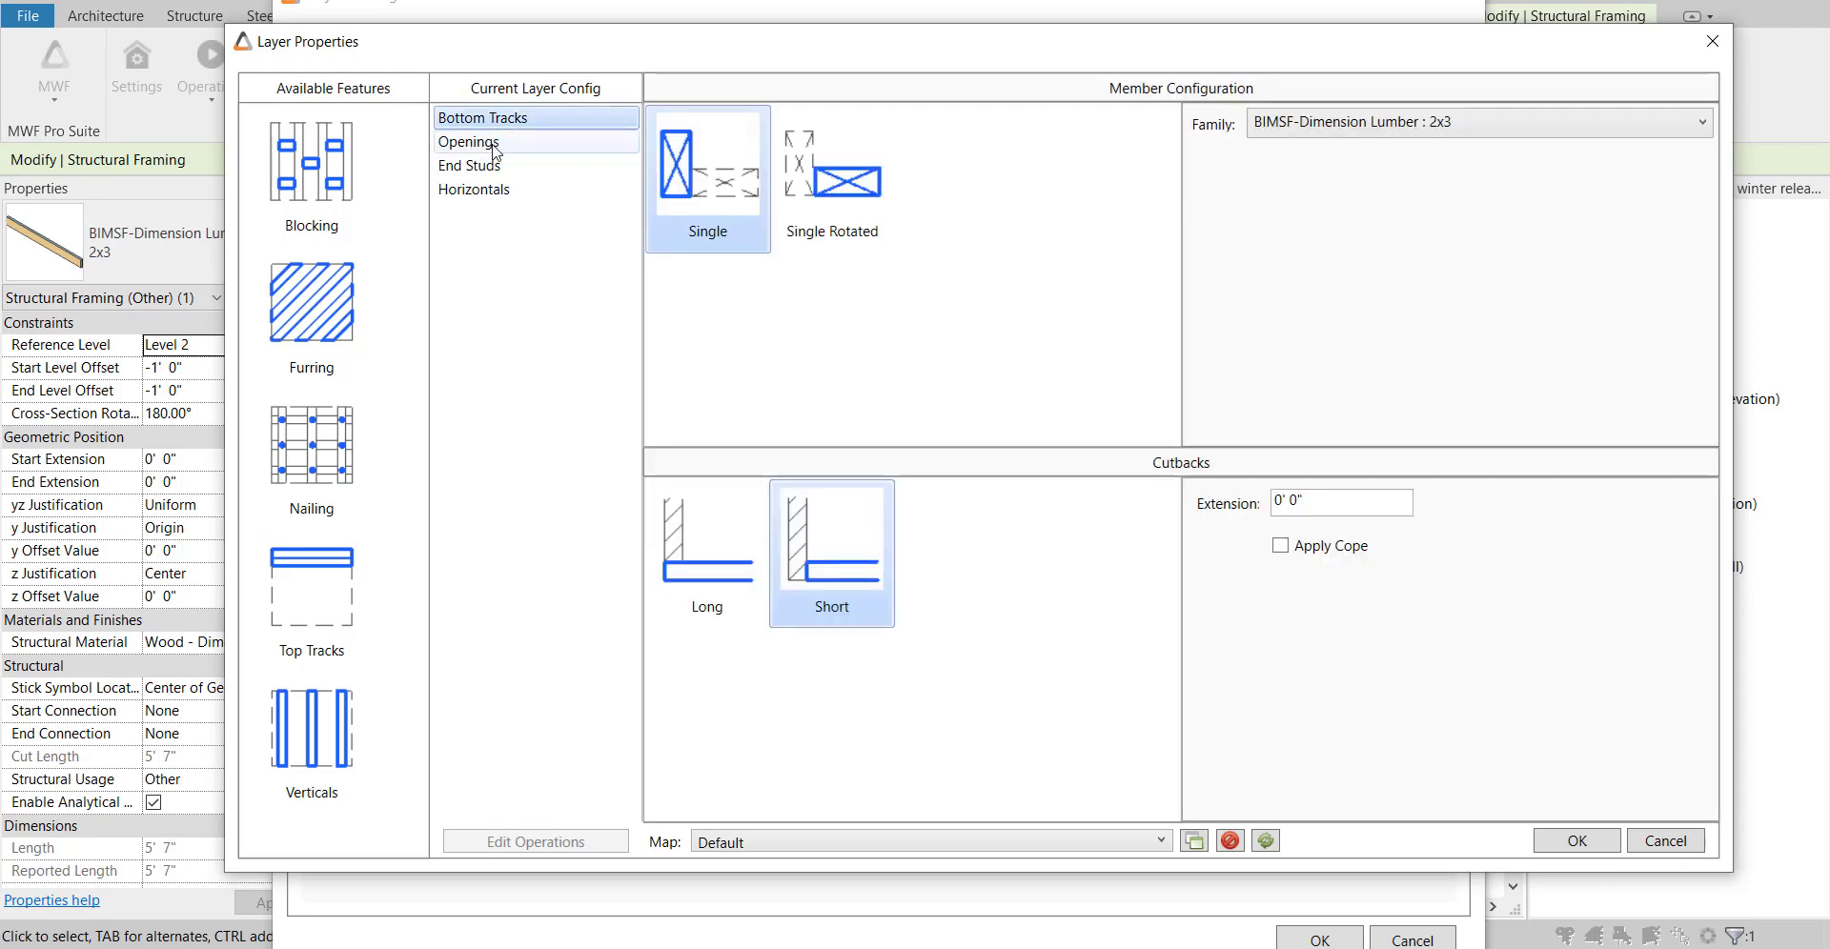
pyautogui.click(493, 148)
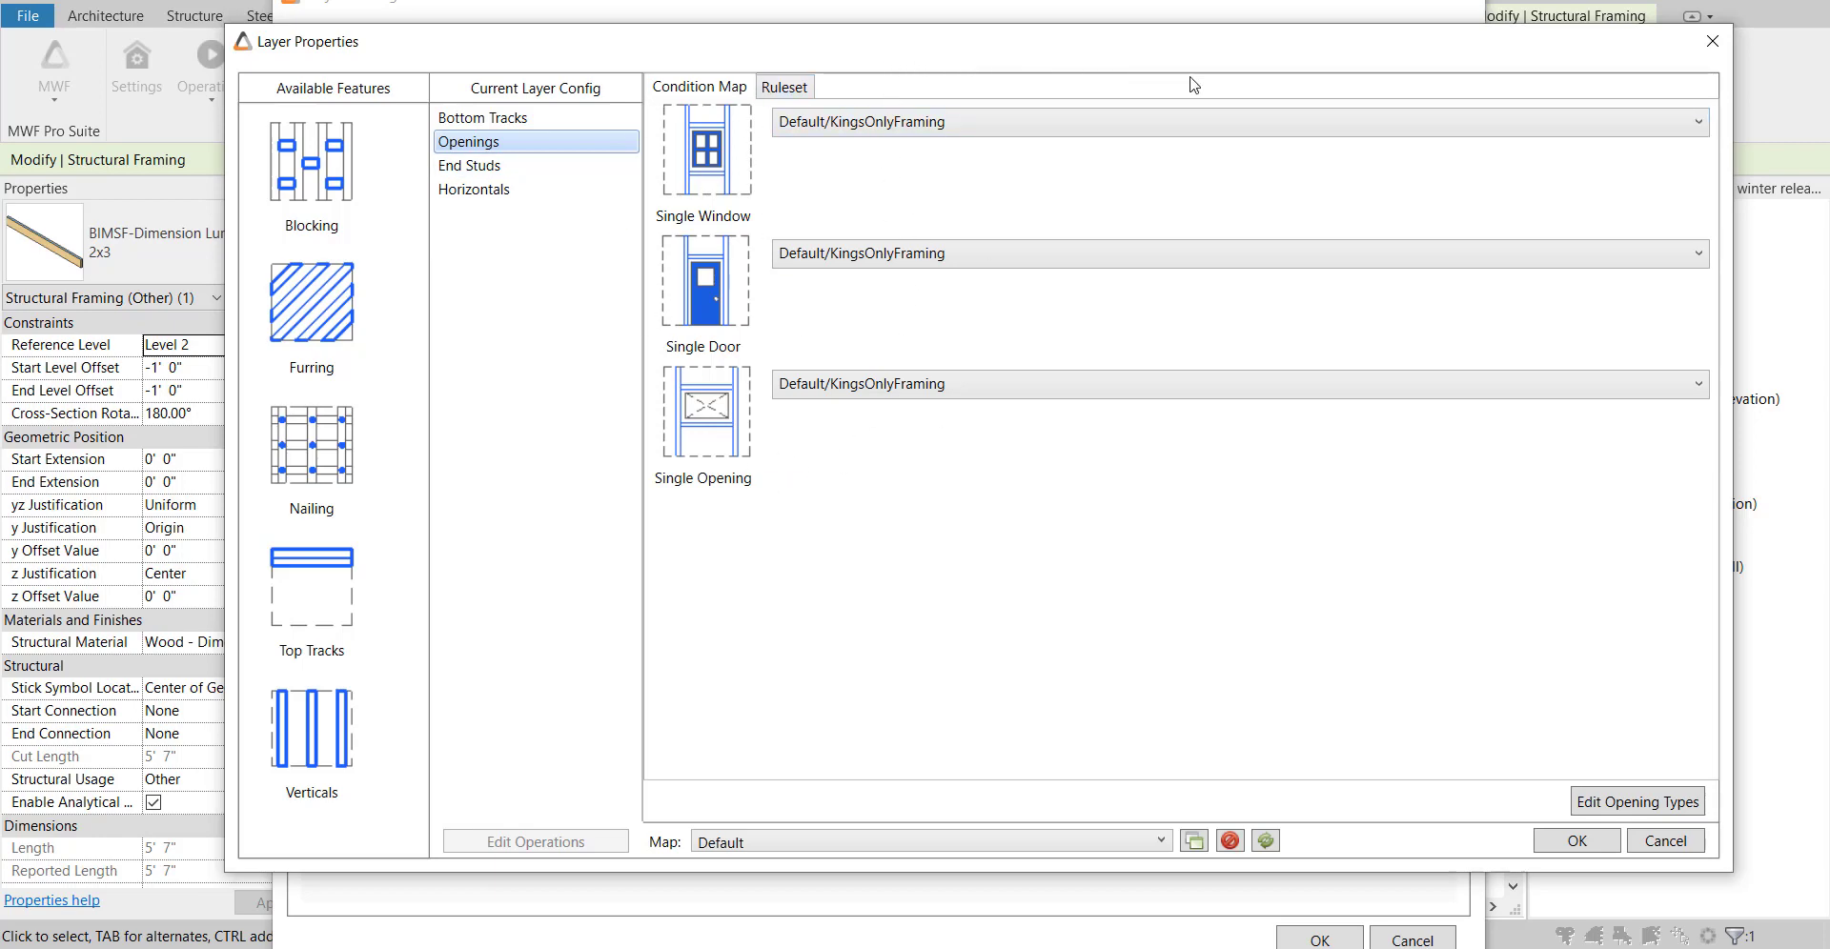
pyautogui.moveTo(1278, 49); pyautogui.dragTo(1200, 38)
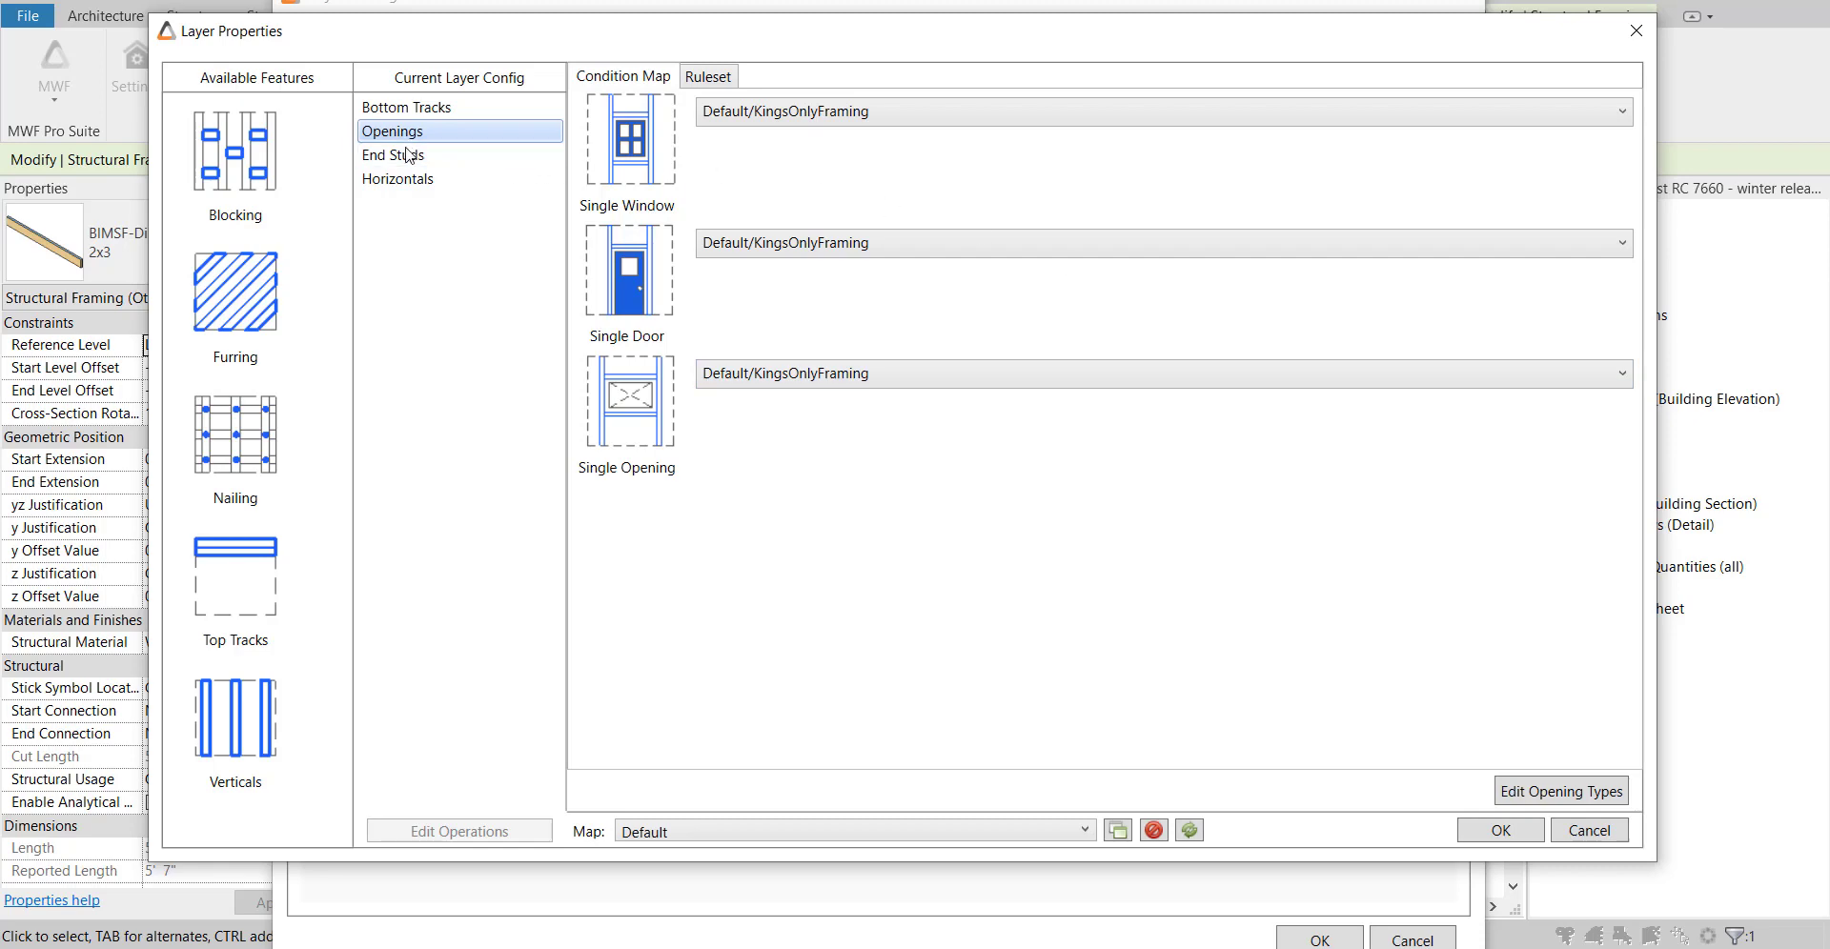
pyautogui.press('Down')
pyautogui.press('Down')
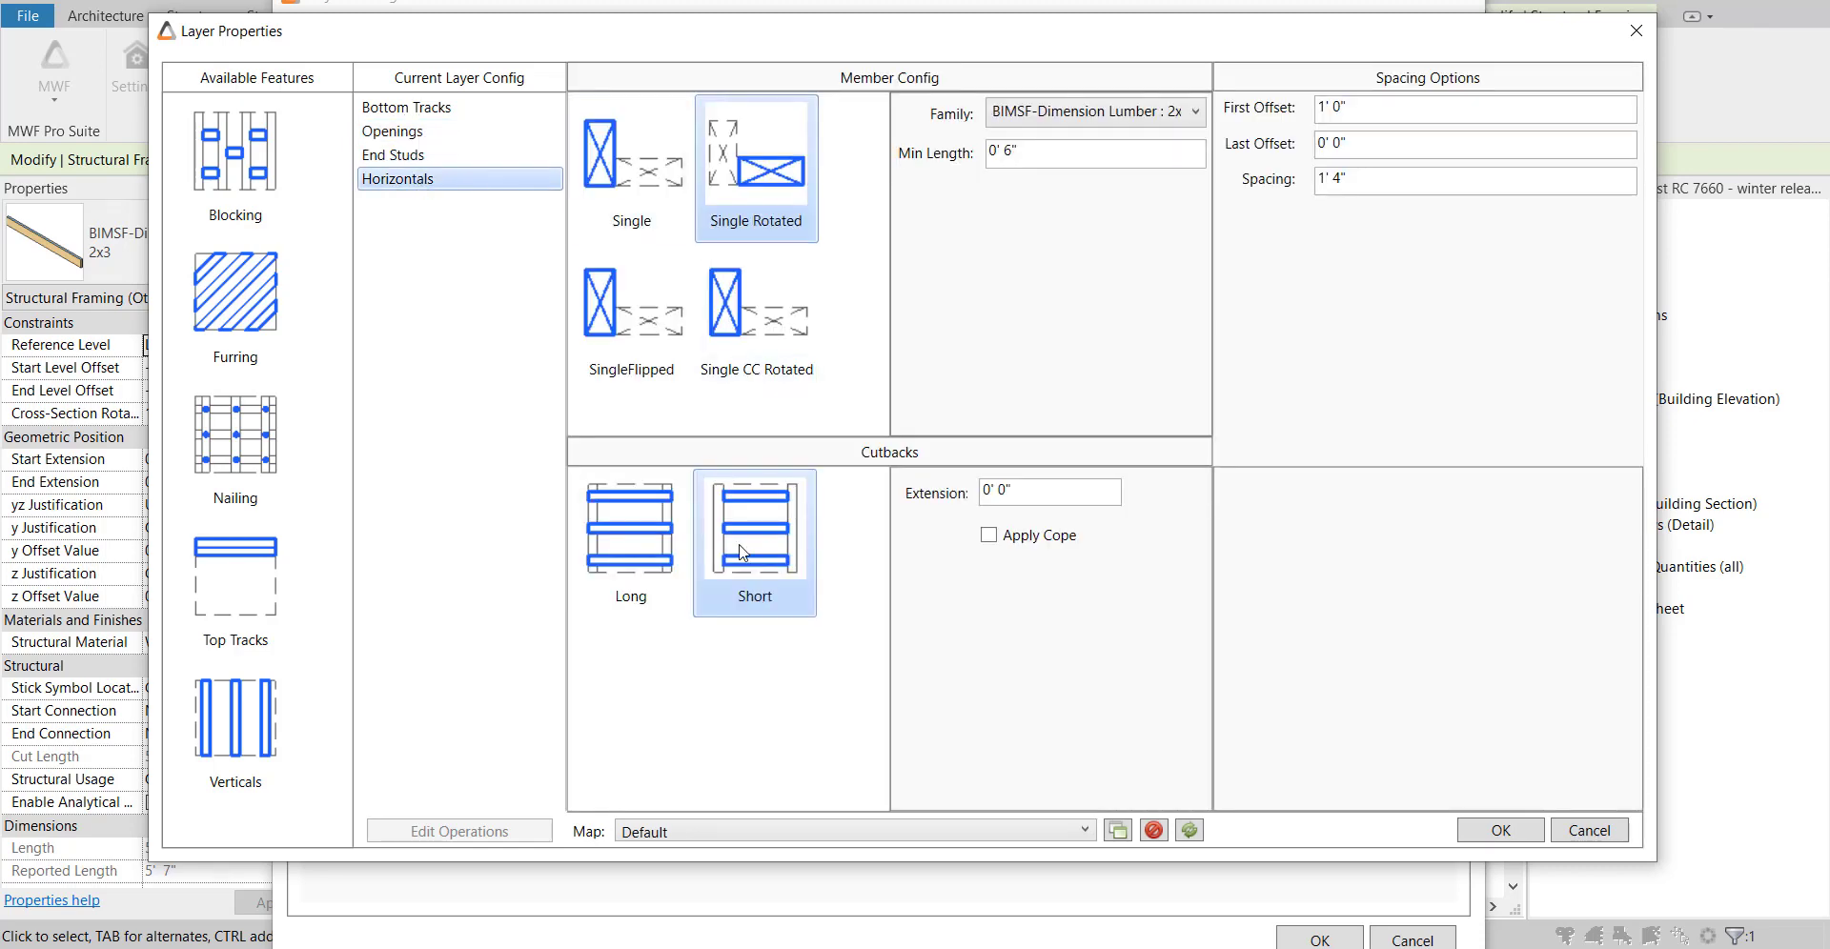
pyautogui.click(1648, 40)
pyautogui.click(1458, 8)
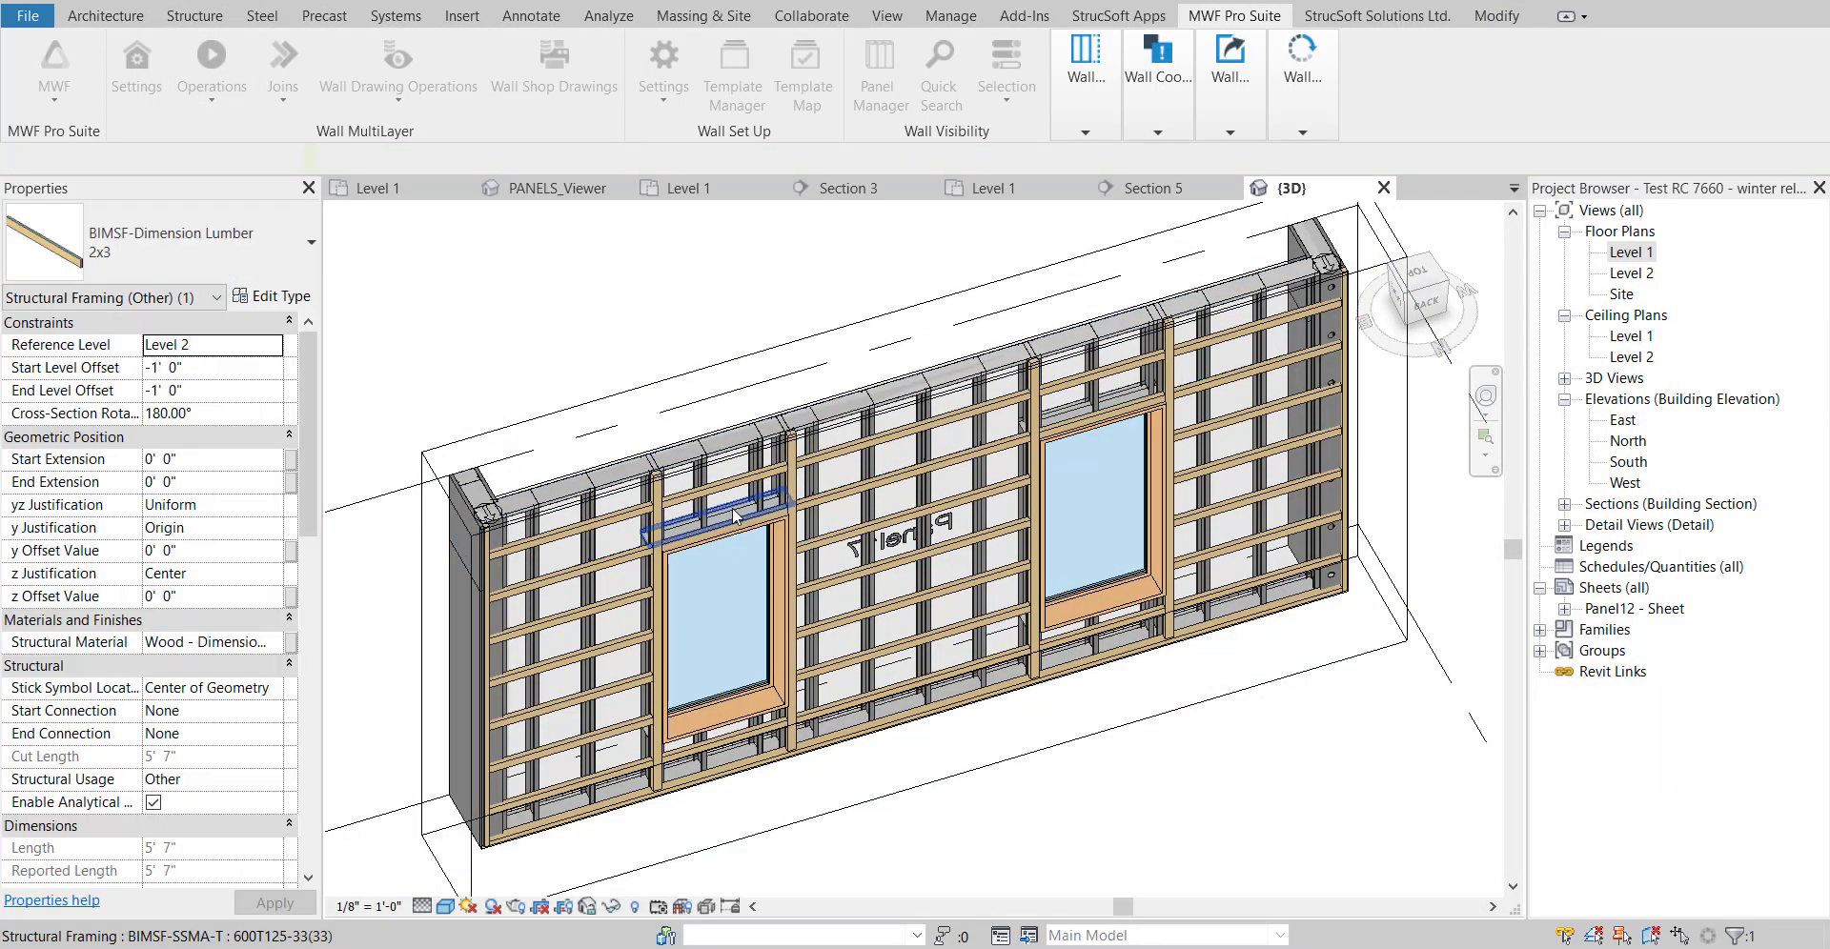
# Inspect a steel stud and a 2x3 wood horizontal between the windows in the 3D view.
pyautogui.press('Escape')
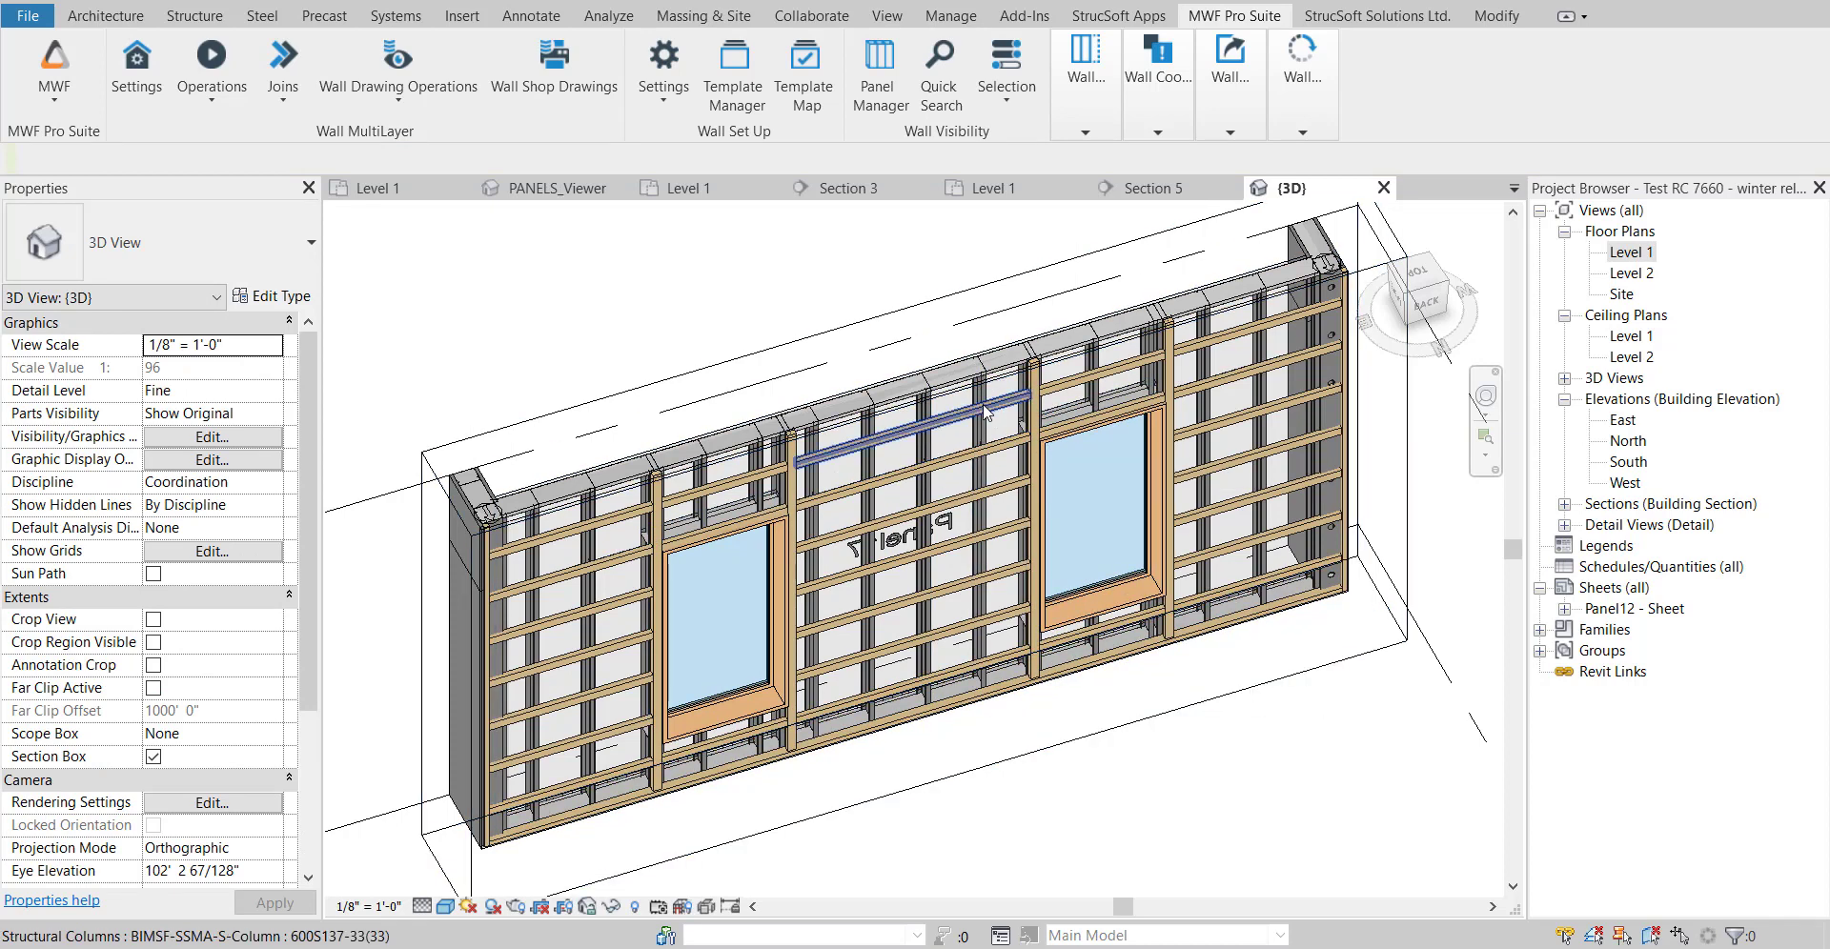
pyautogui.click(980, 415)
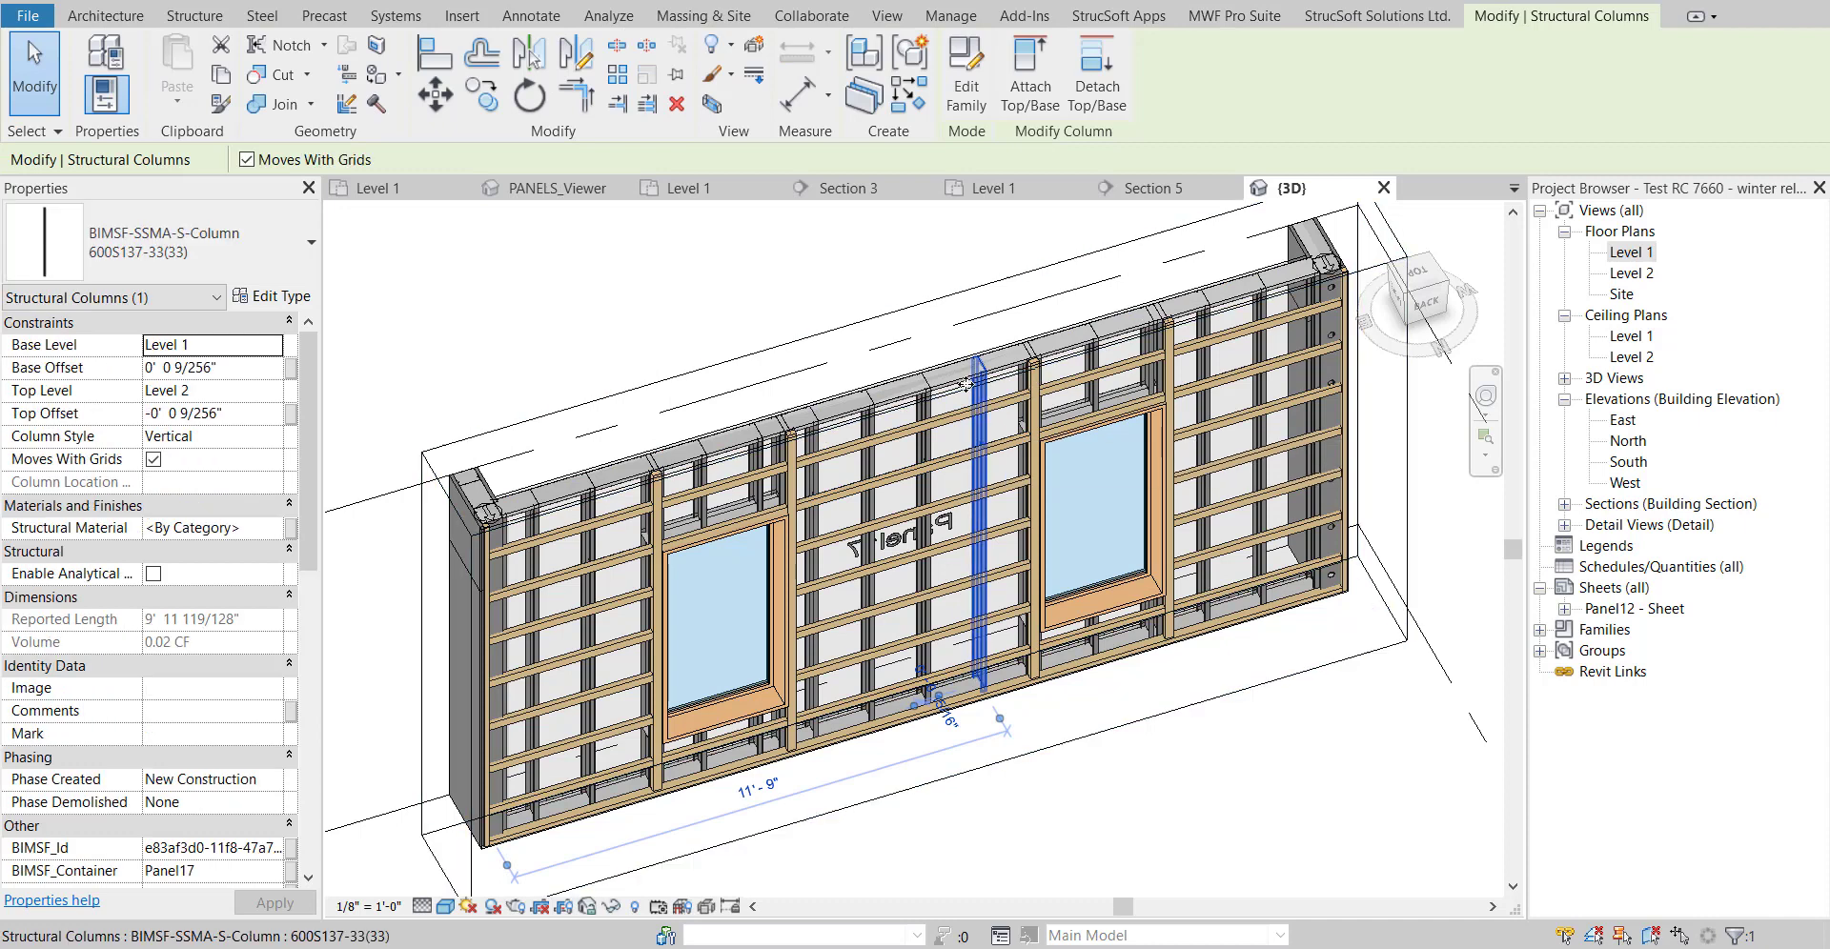
pyautogui.click(940, 471)
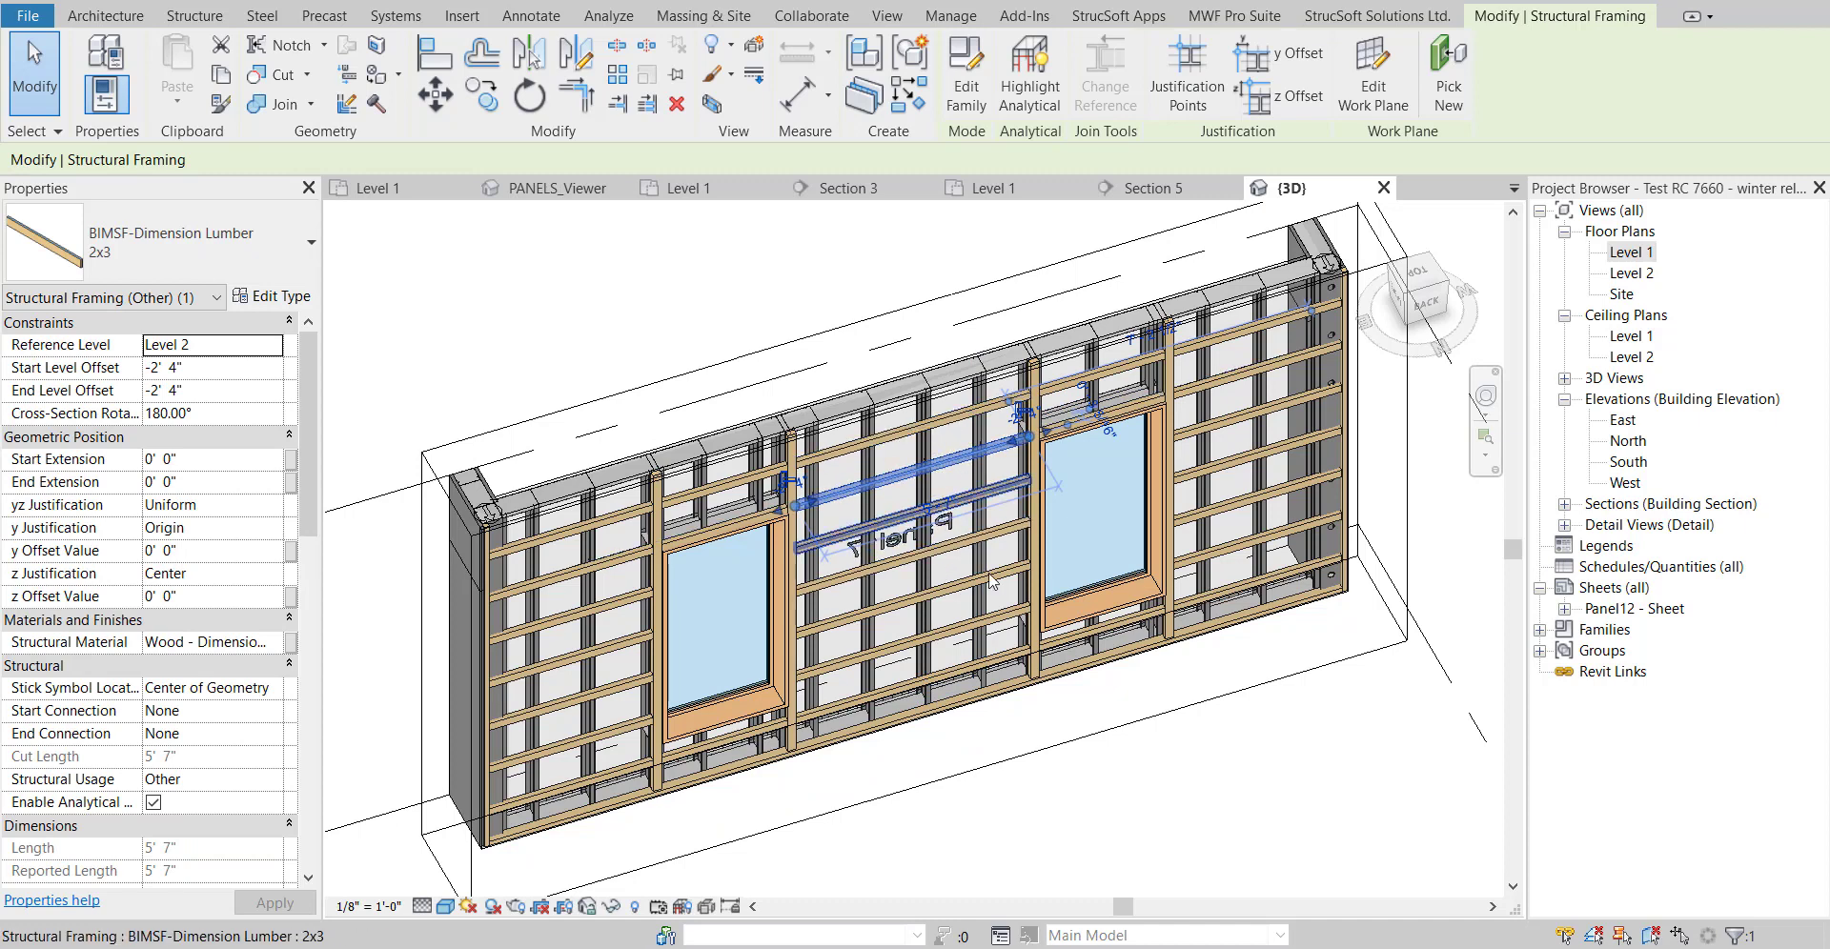
# Open the Section 5 view and inspect a steel stud and the uppermost wood horizontal between the two windows.
pyautogui.click(1146, 196)
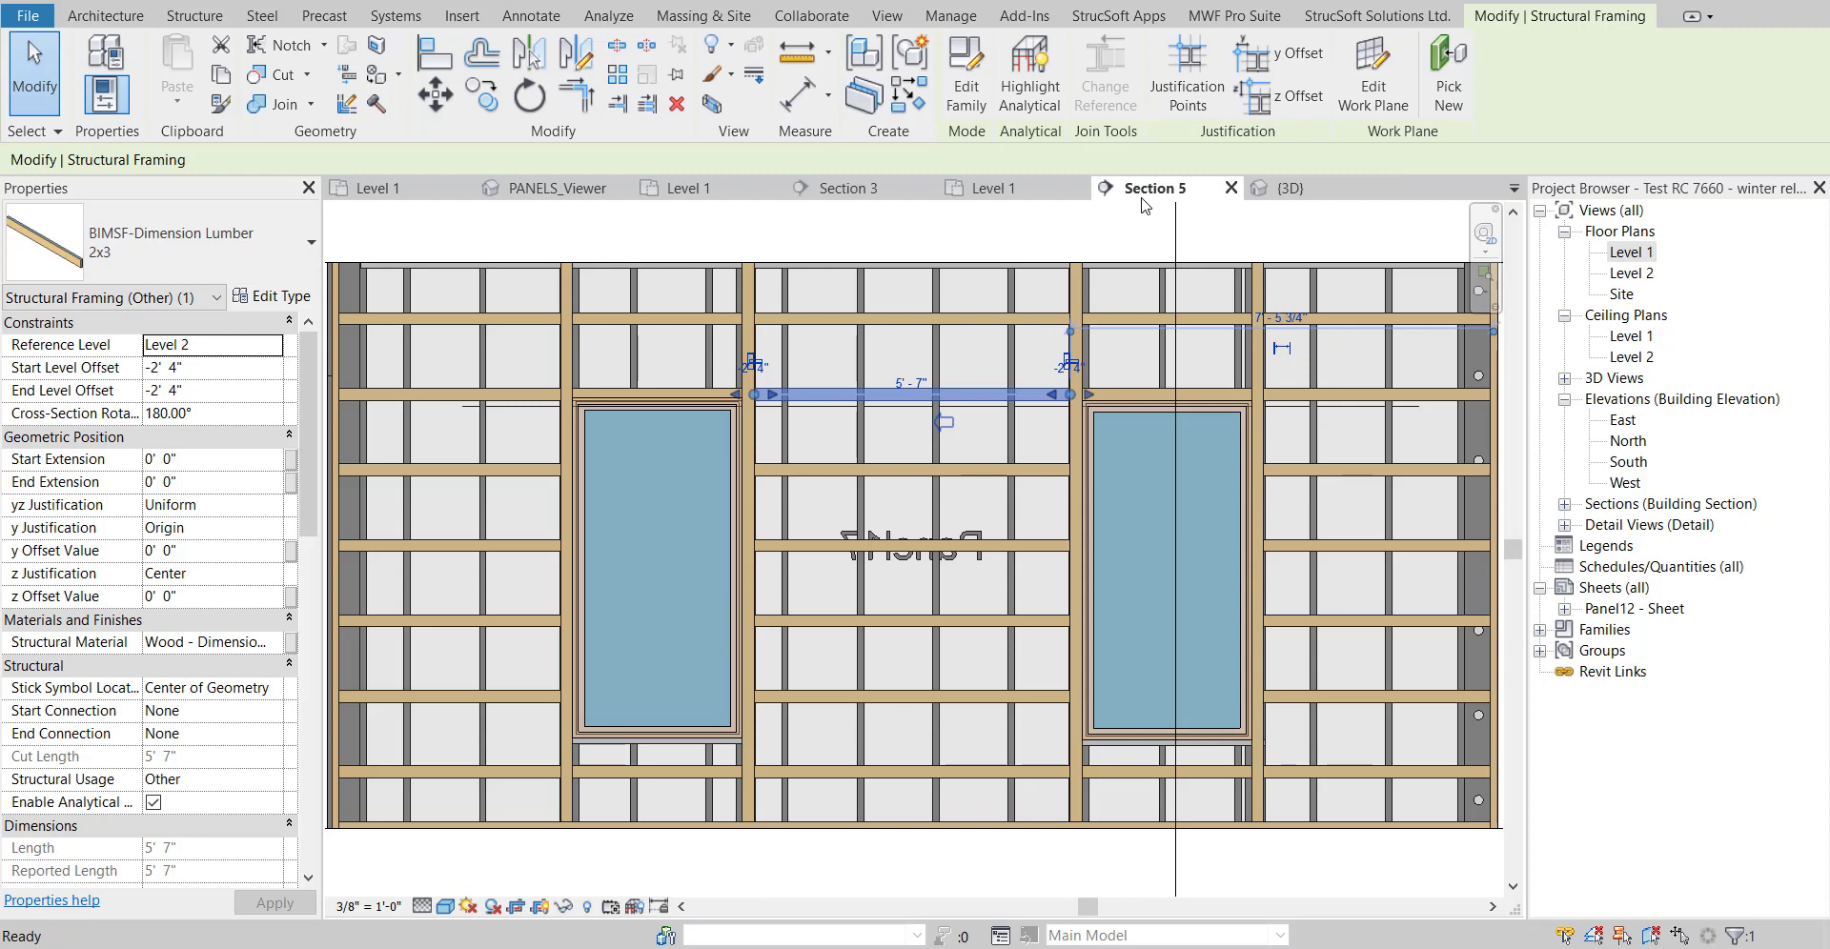
pyautogui.scroll(-2, 657, 570)
pyautogui.scroll(1, 875, 569)
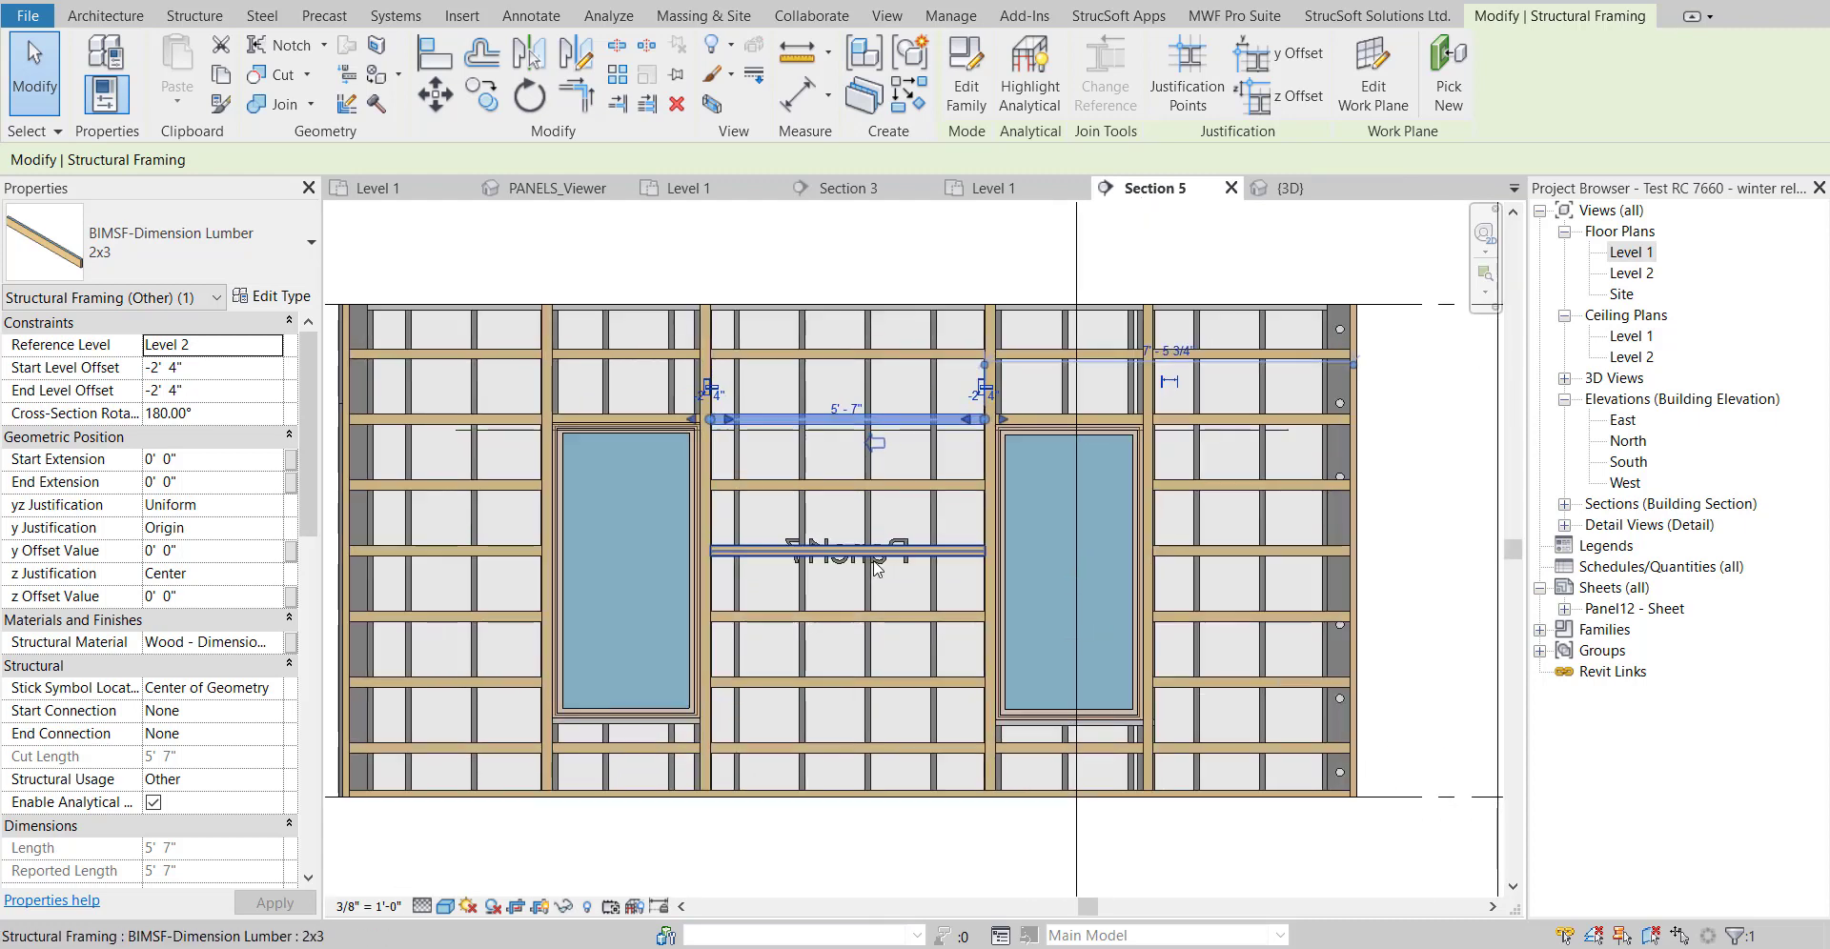
pyautogui.moveTo(874, 449); pyautogui.dragTo(893, 460, button='middle')
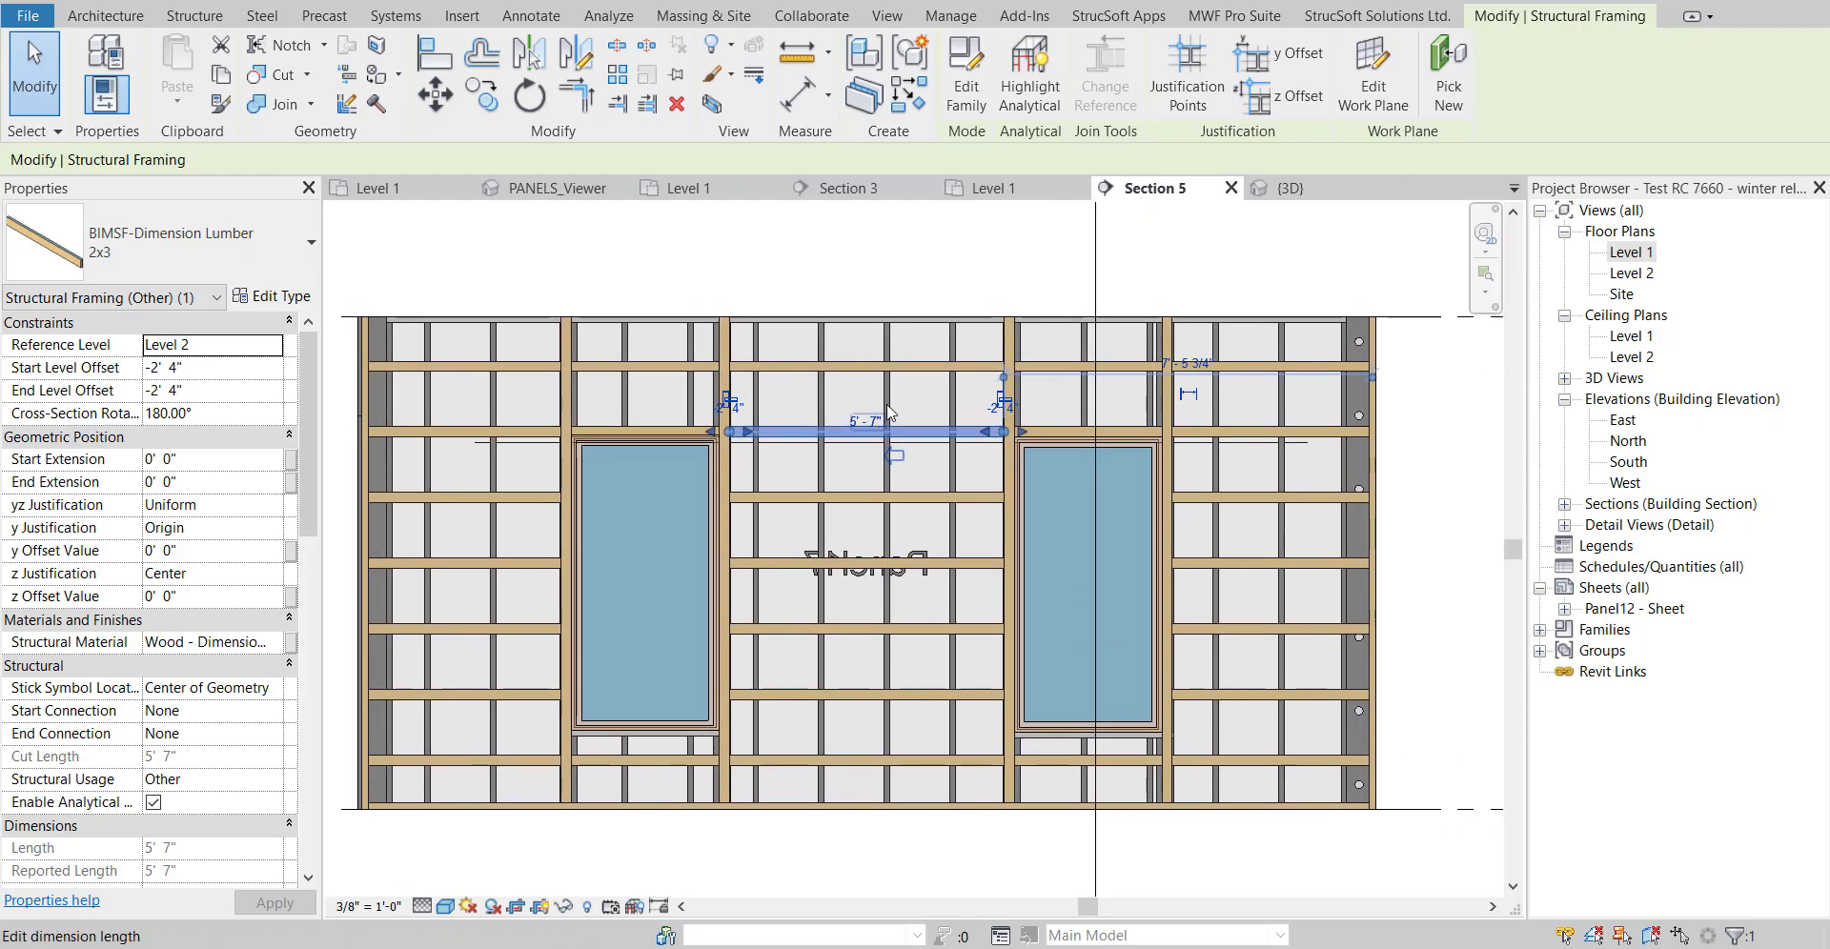
pyautogui.click(890, 393)
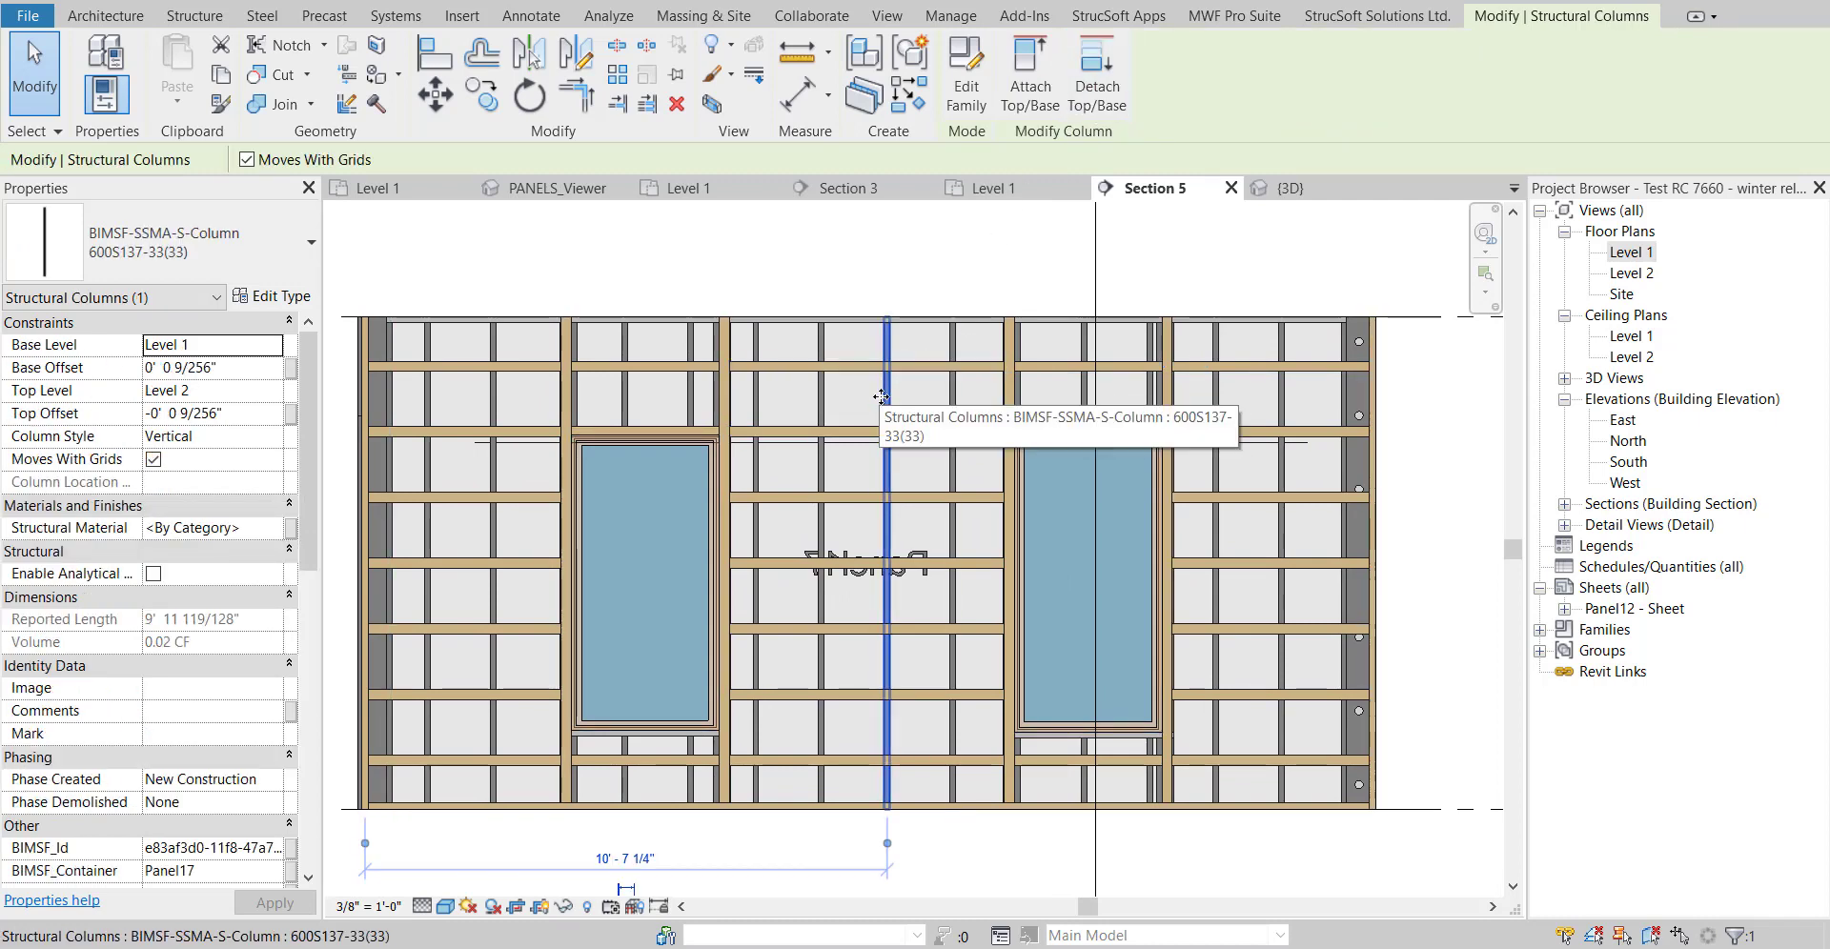
pyautogui.click(932, 378)
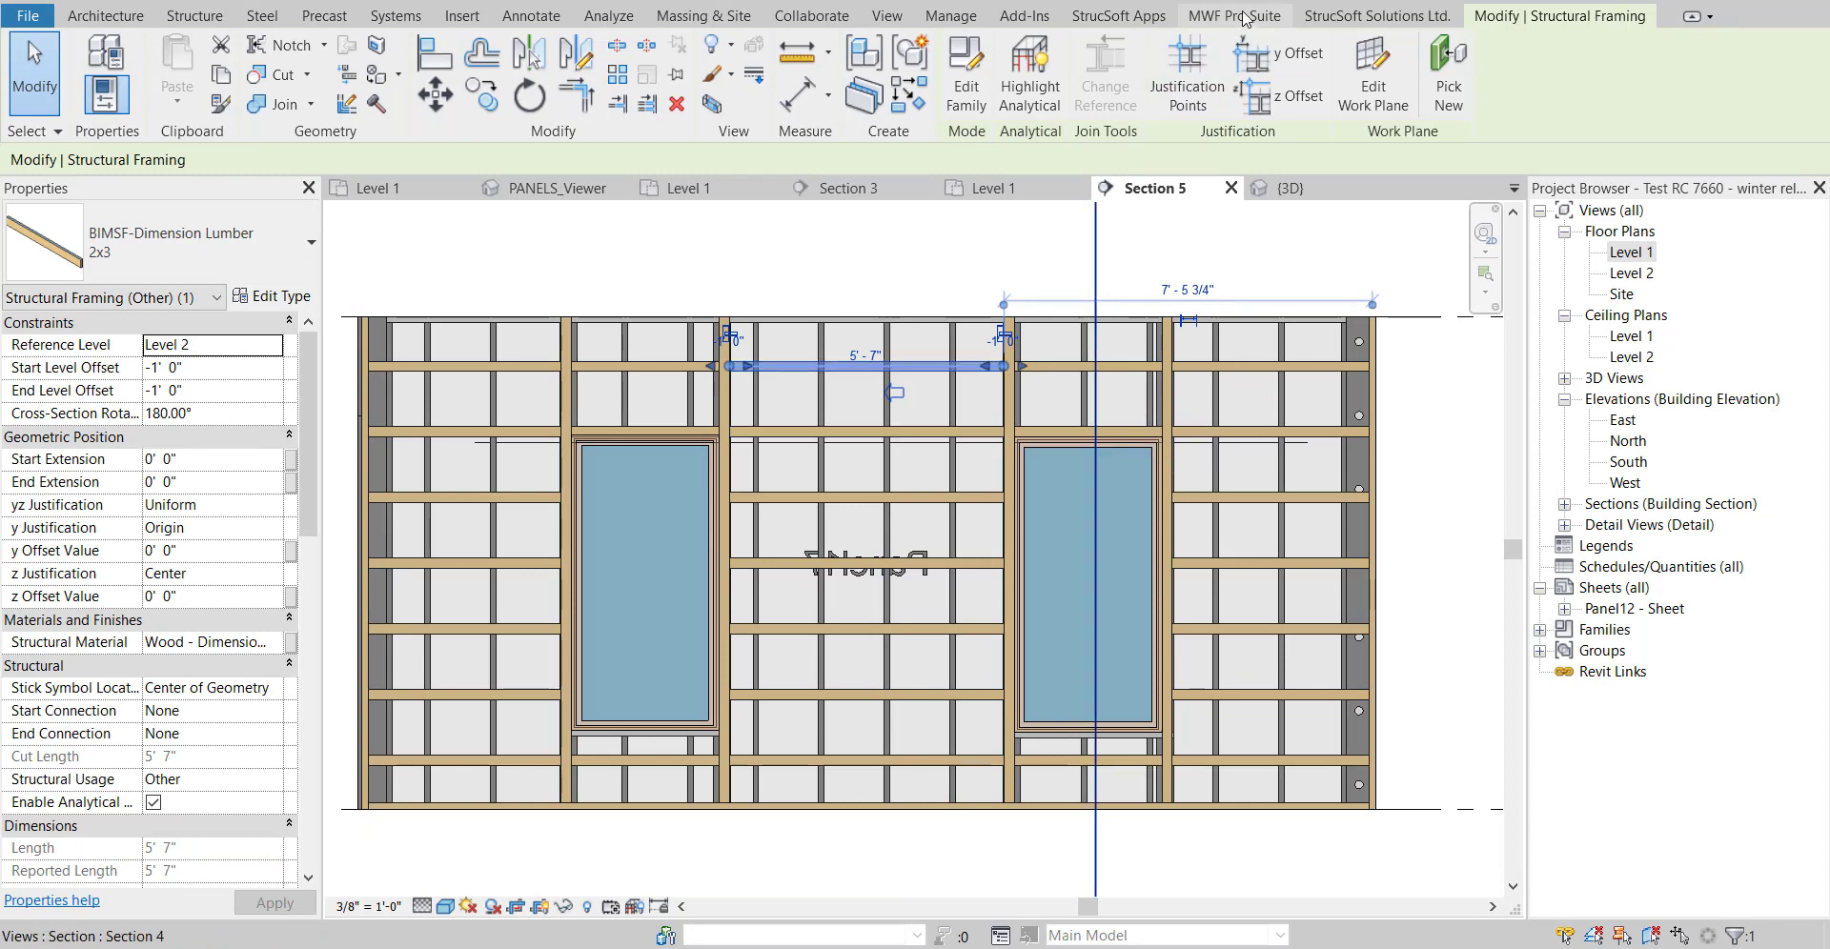
# Compare the multilayer wall operations with the structural wall model tools, checking a steel stud and a wood horizontal.
pyautogui.click(1234, 15)
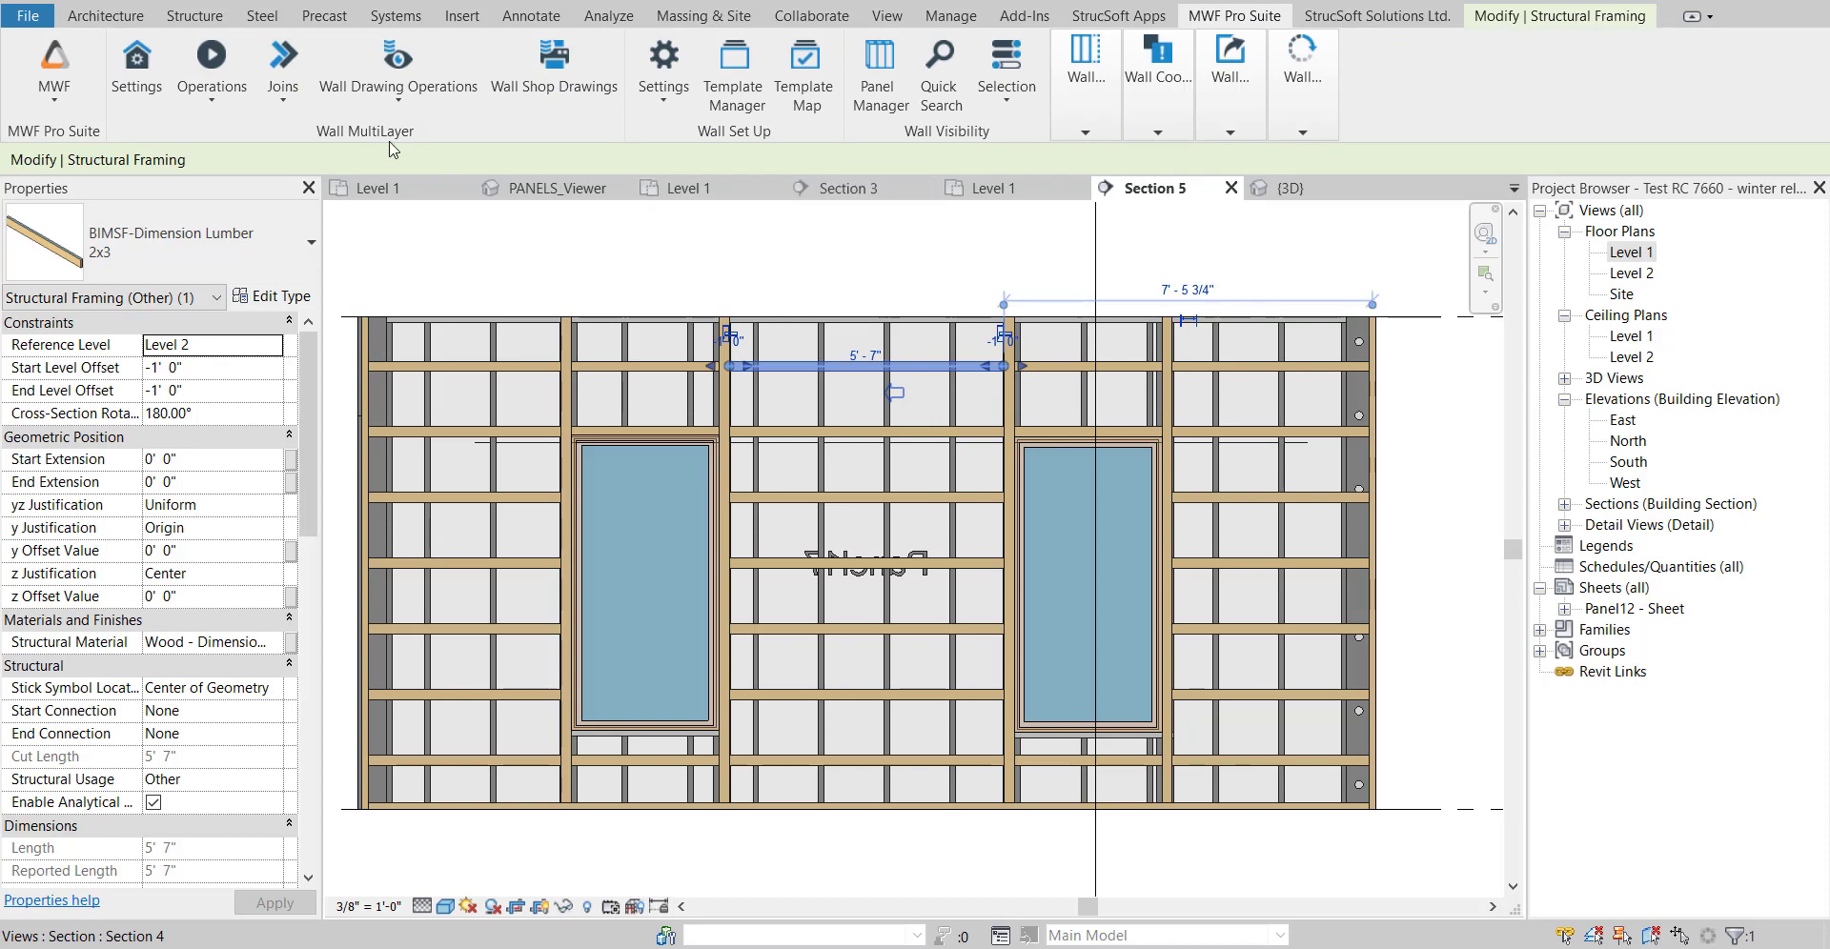
pyautogui.click(208, 95)
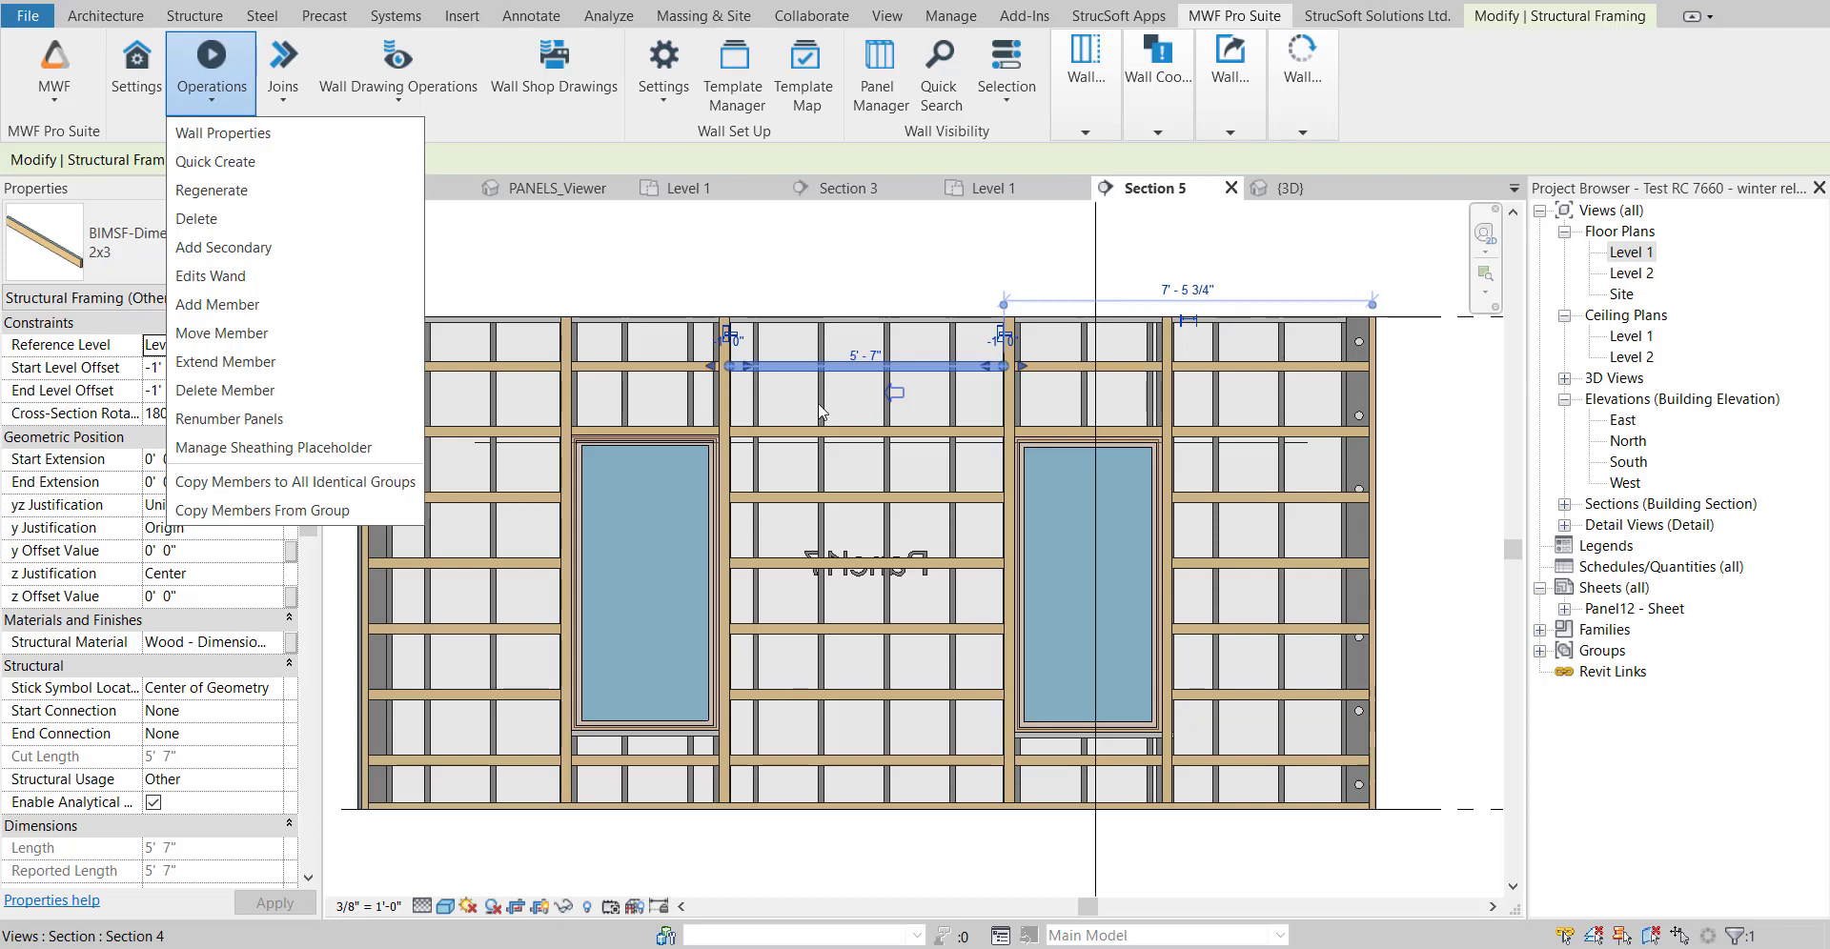
pyautogui.click(1088, 119)
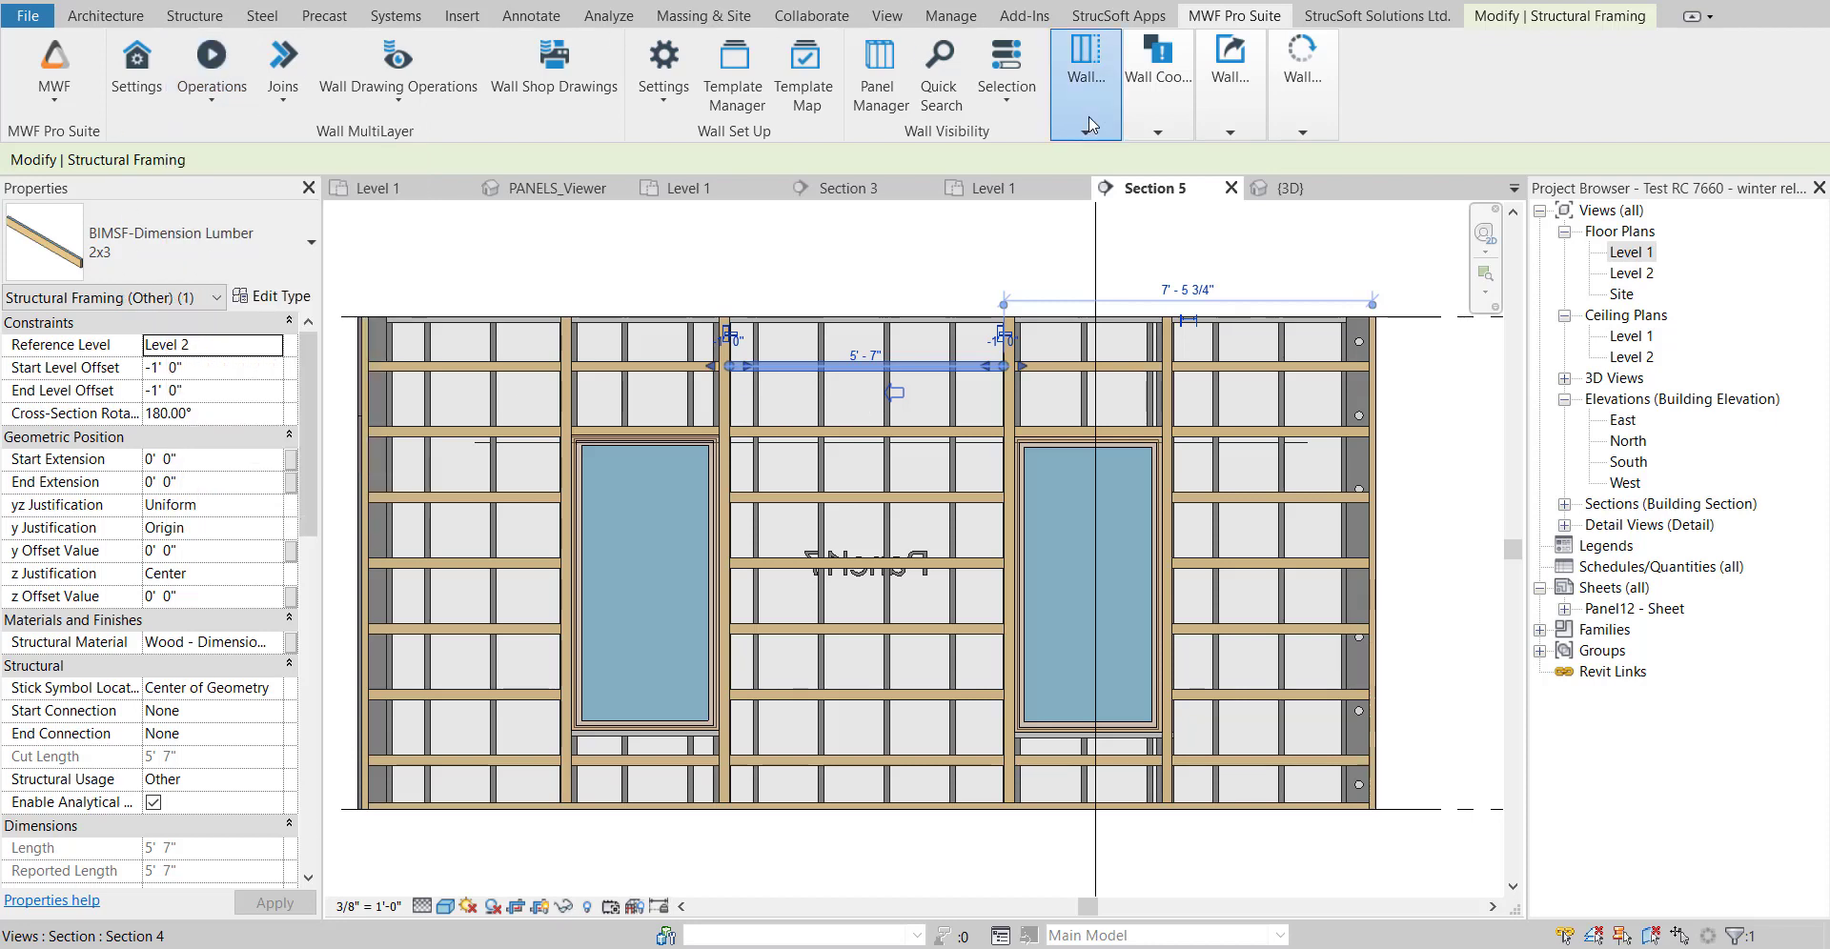
pyautogui.click(1529, 215)
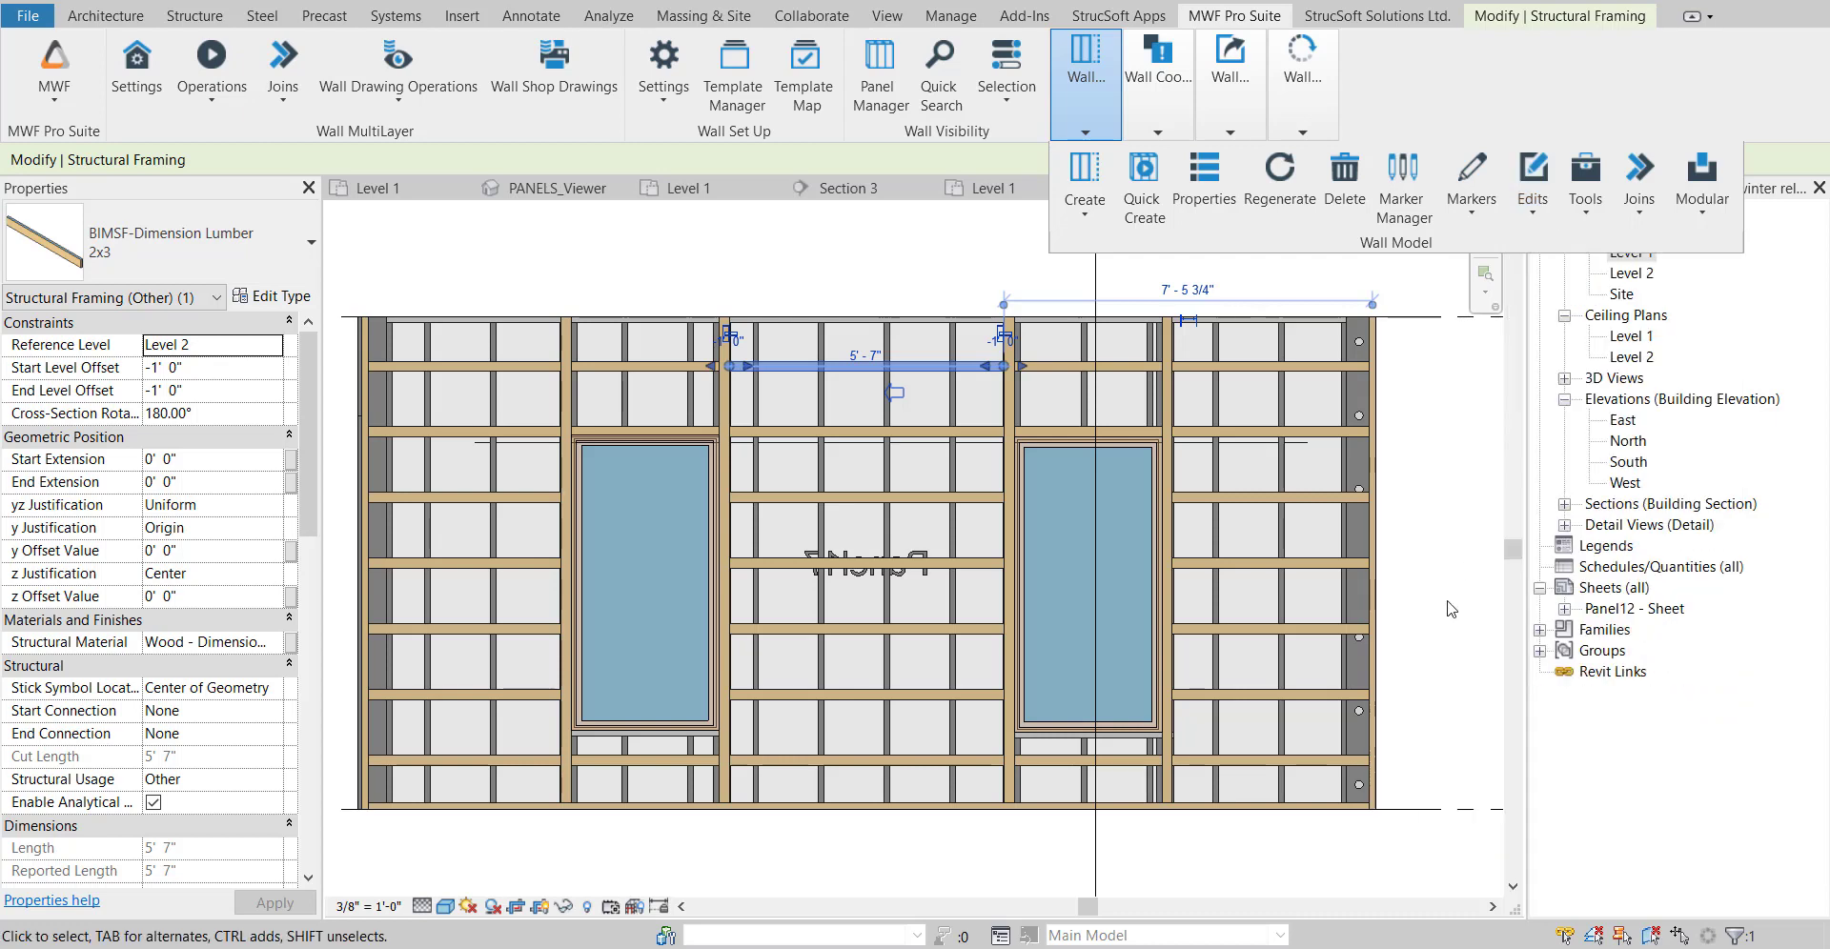
pyautogui.click(1281, 466)
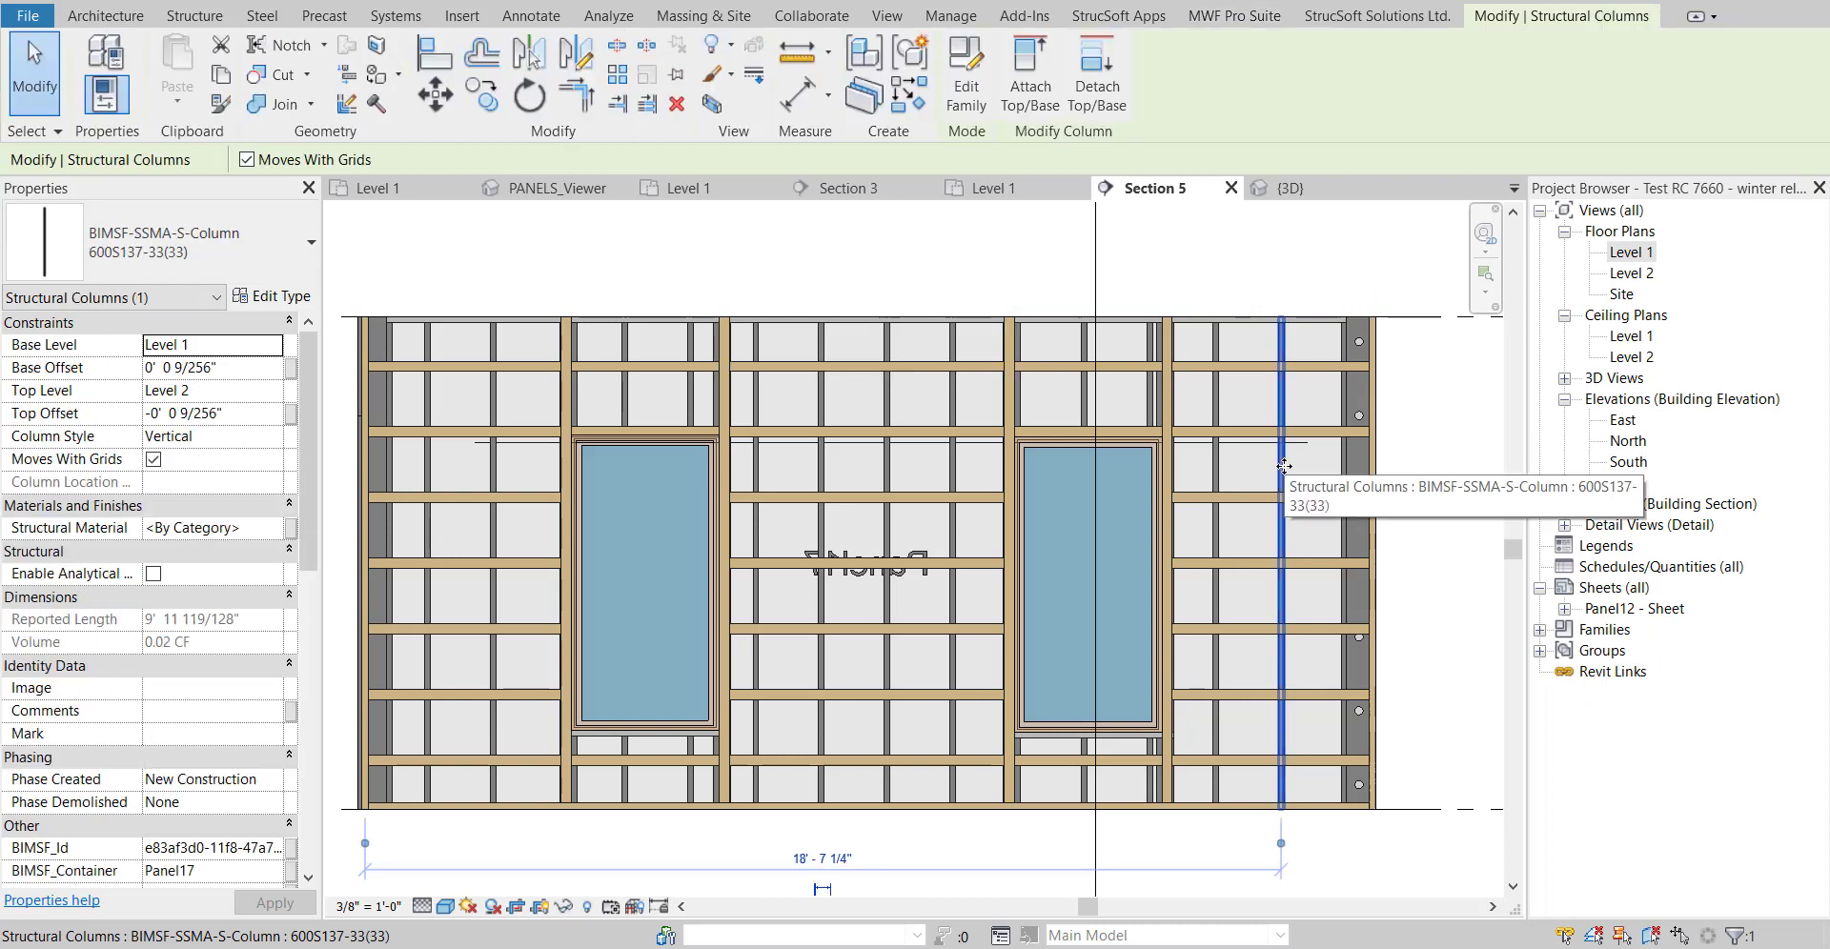
pyautogui.click(847, 500)
pyautogui.scroll(2, 301, 125)
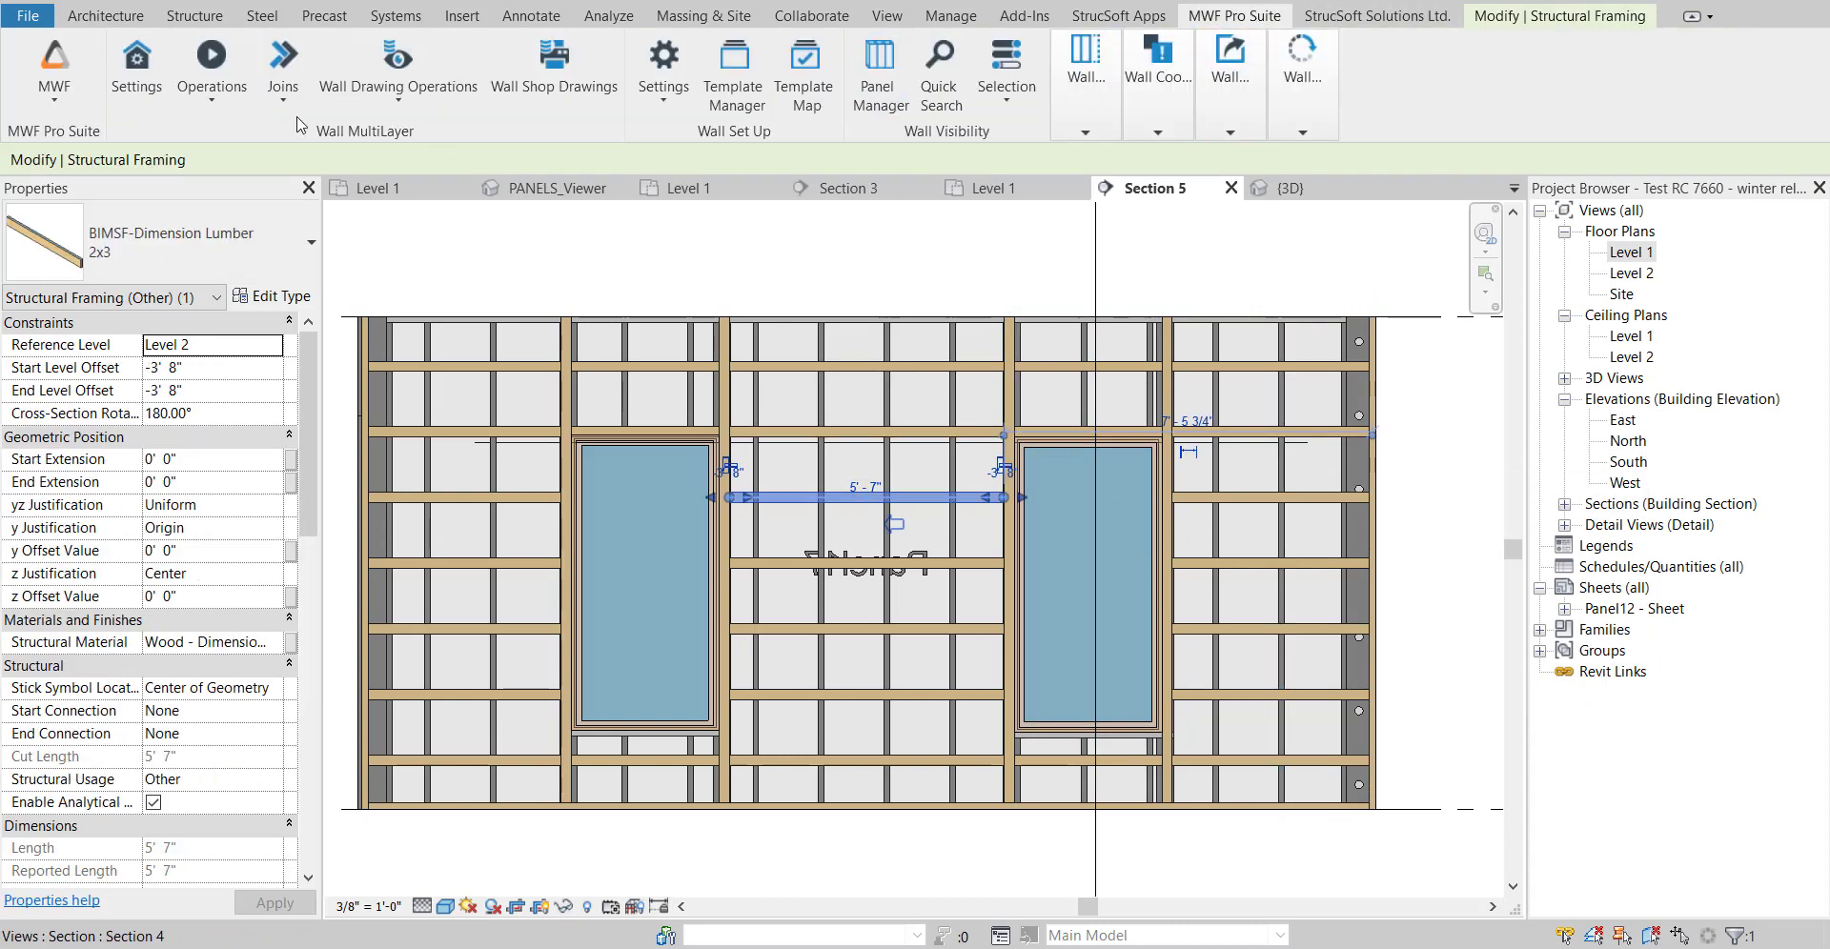
pyautogui.click(229, 103)
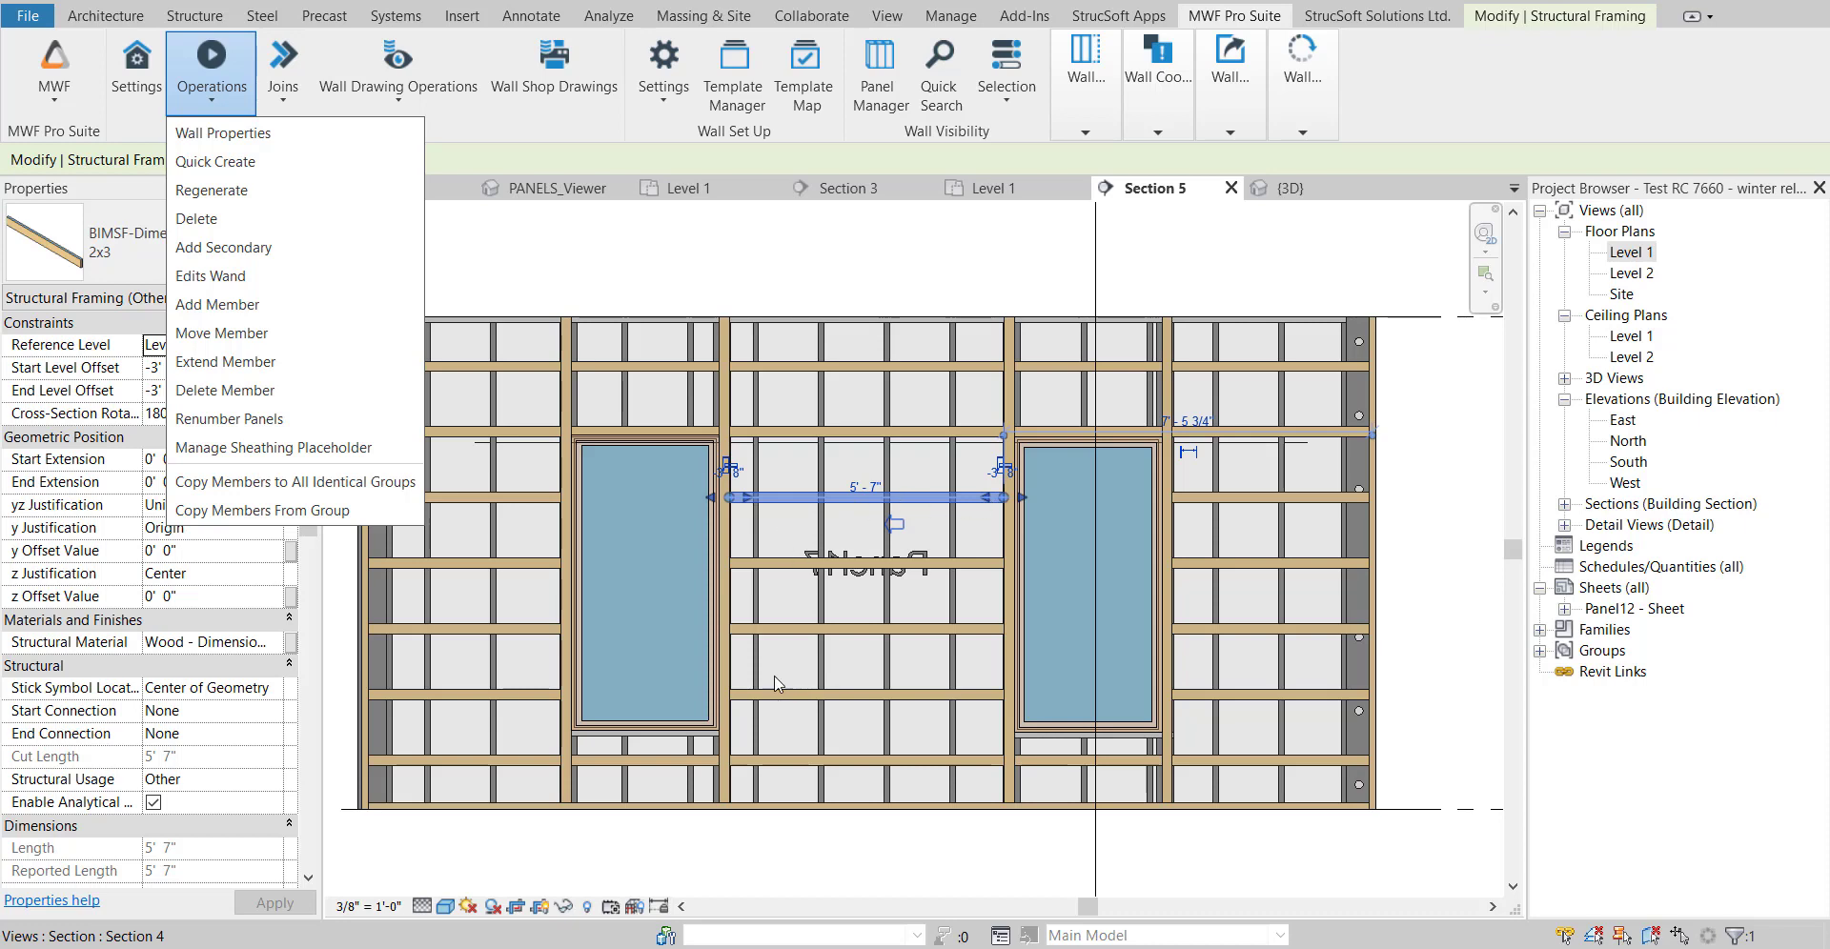
# Delete the 2x3 wood horizontal below the left window using the multilayer Delete Member operation.
pyautogui.click(683, 763)
pyautogui.click(662, 762)
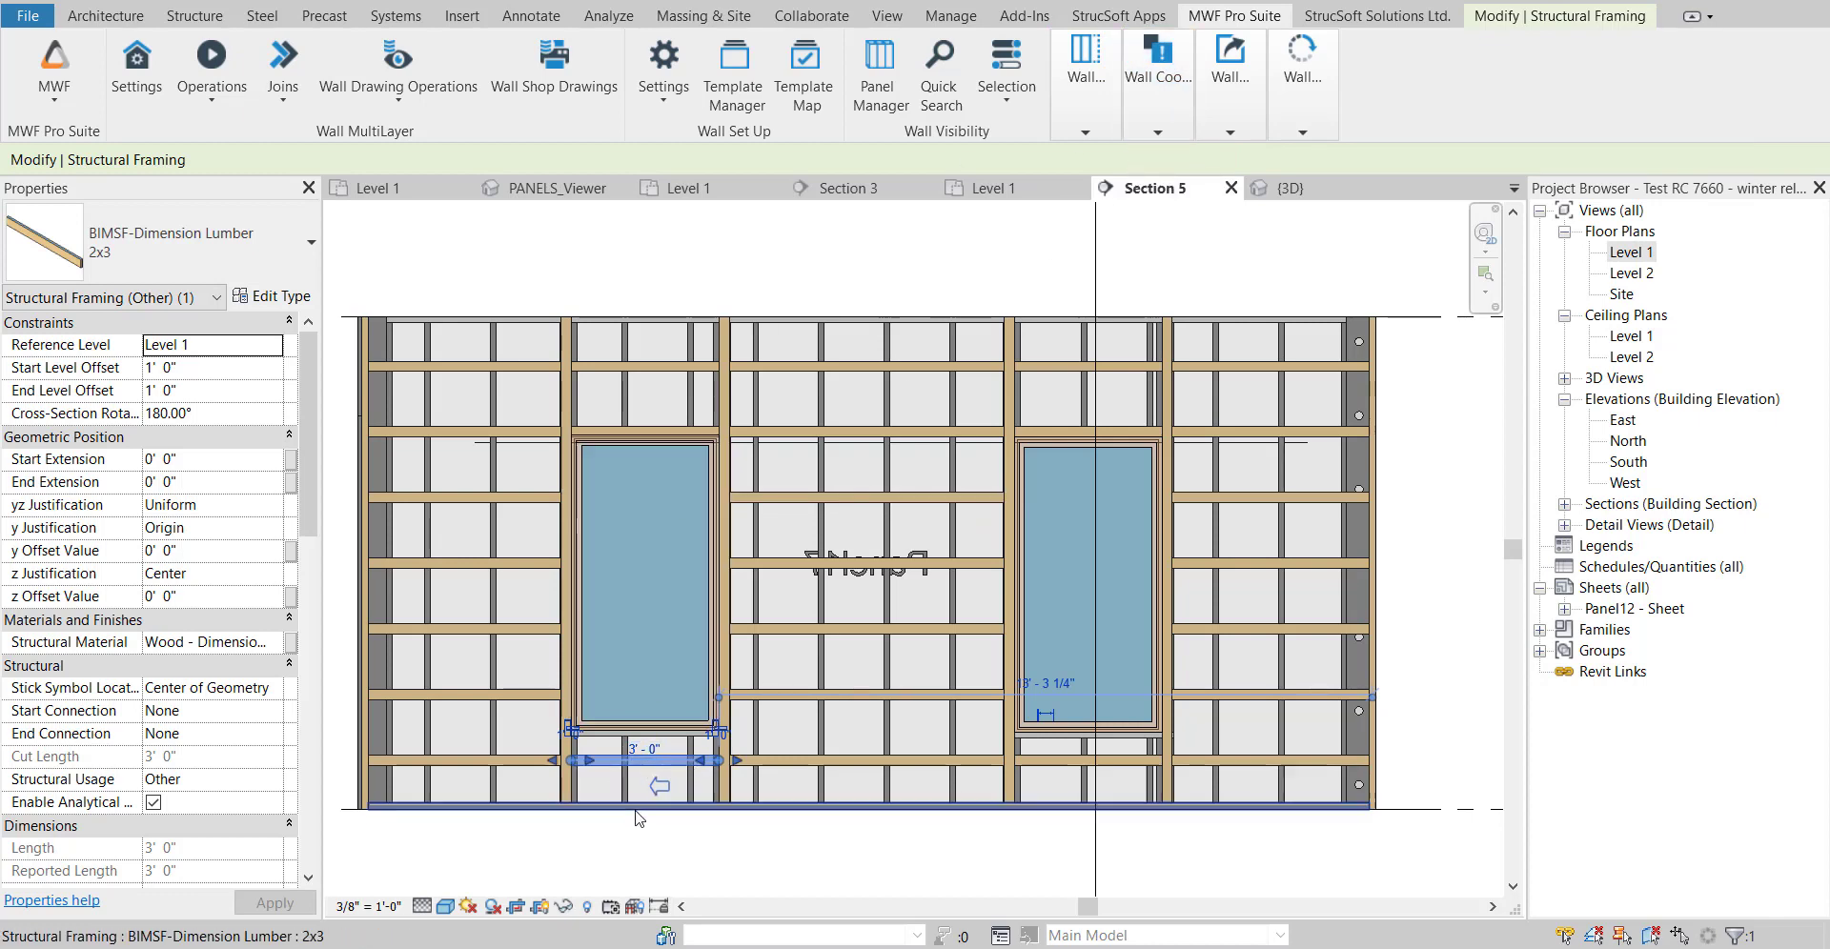
pyautogui.click(243, 74)
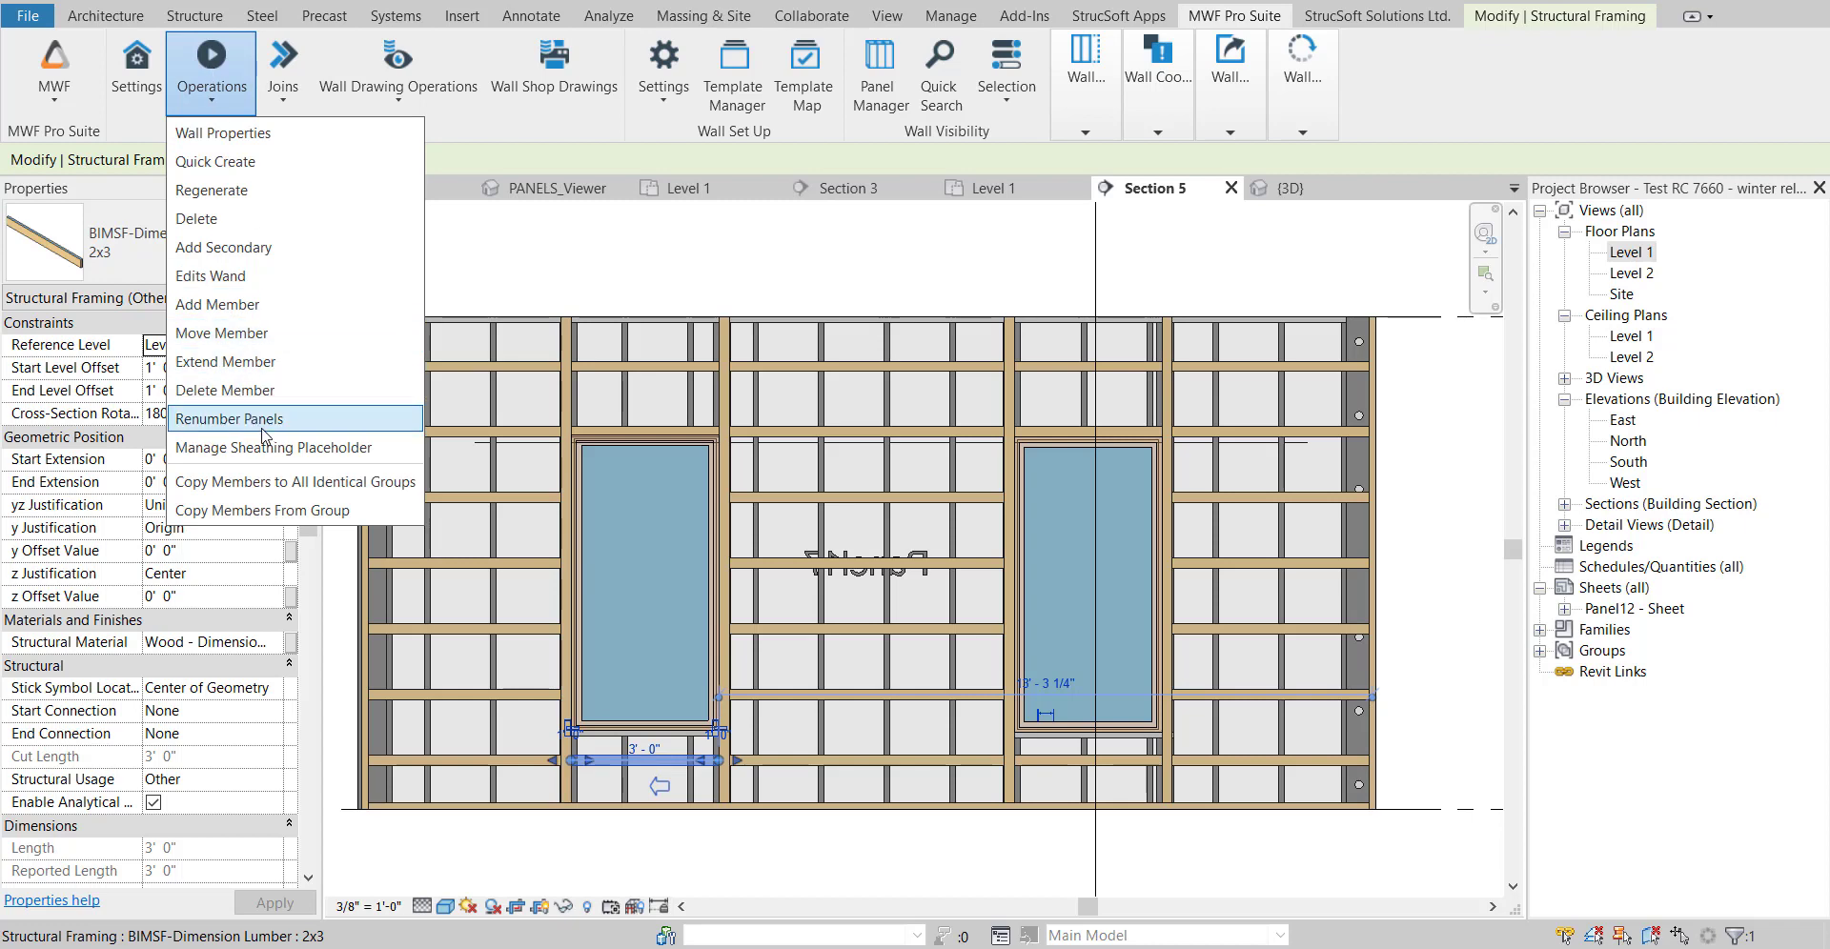
pyautogui.click(257, 393)
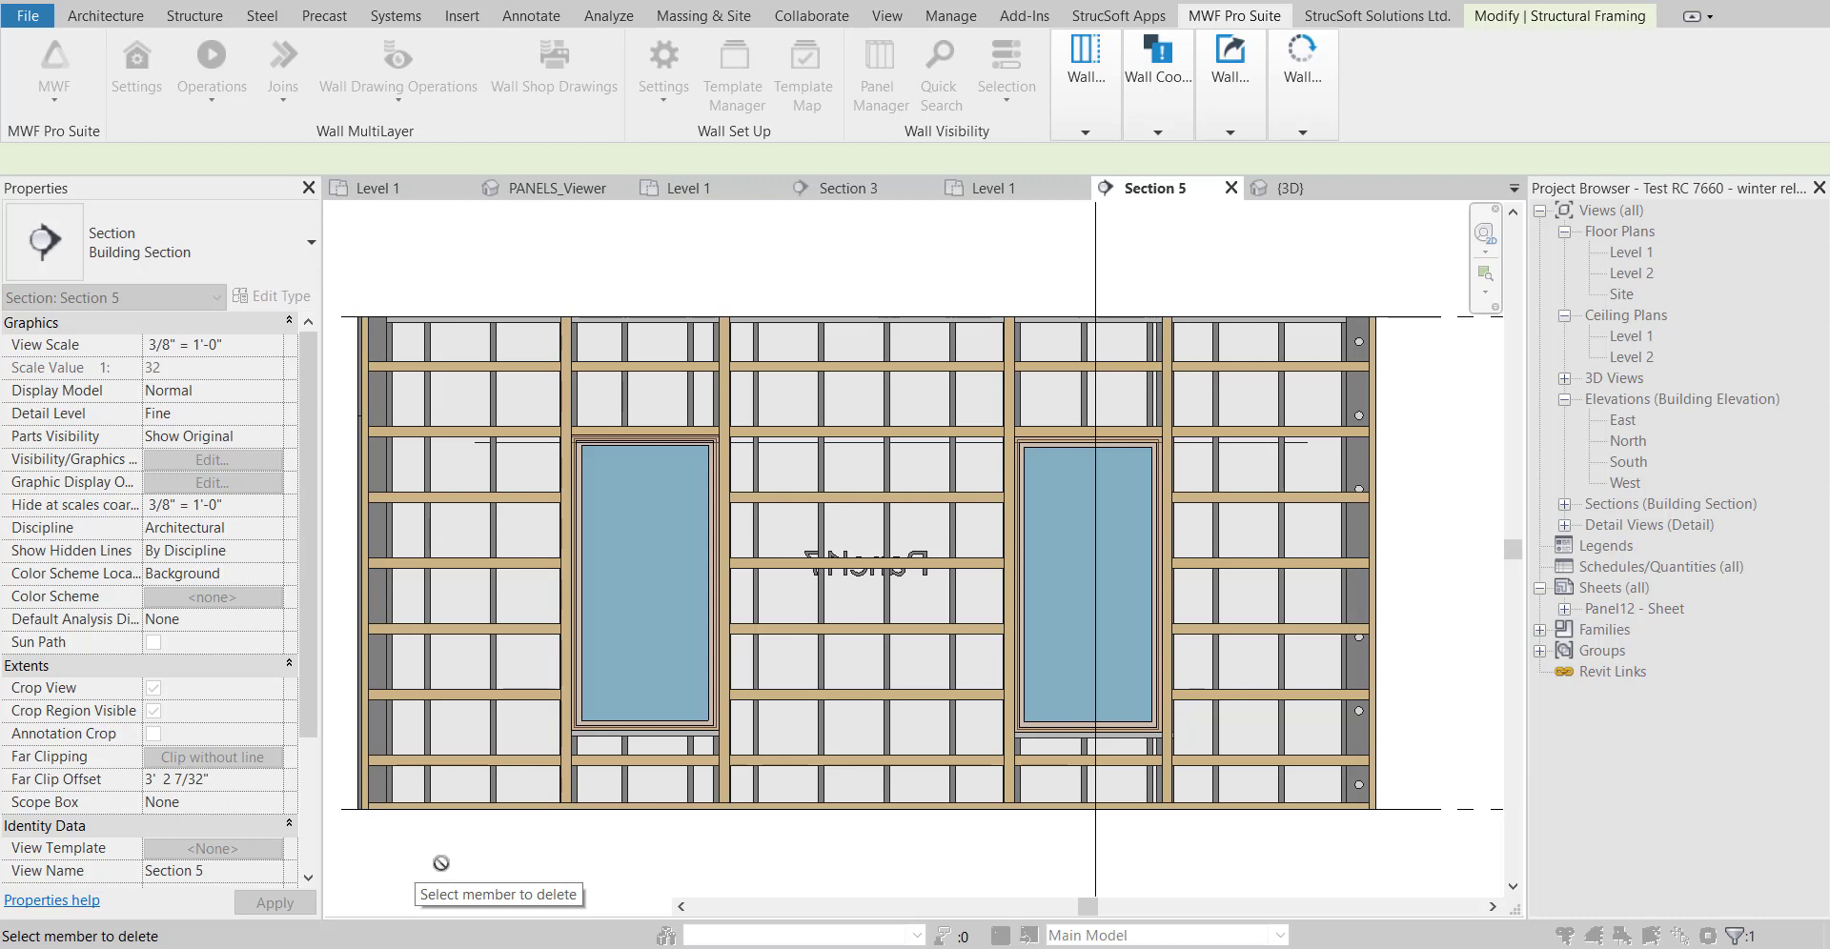
pyautogui.click(665, 779)
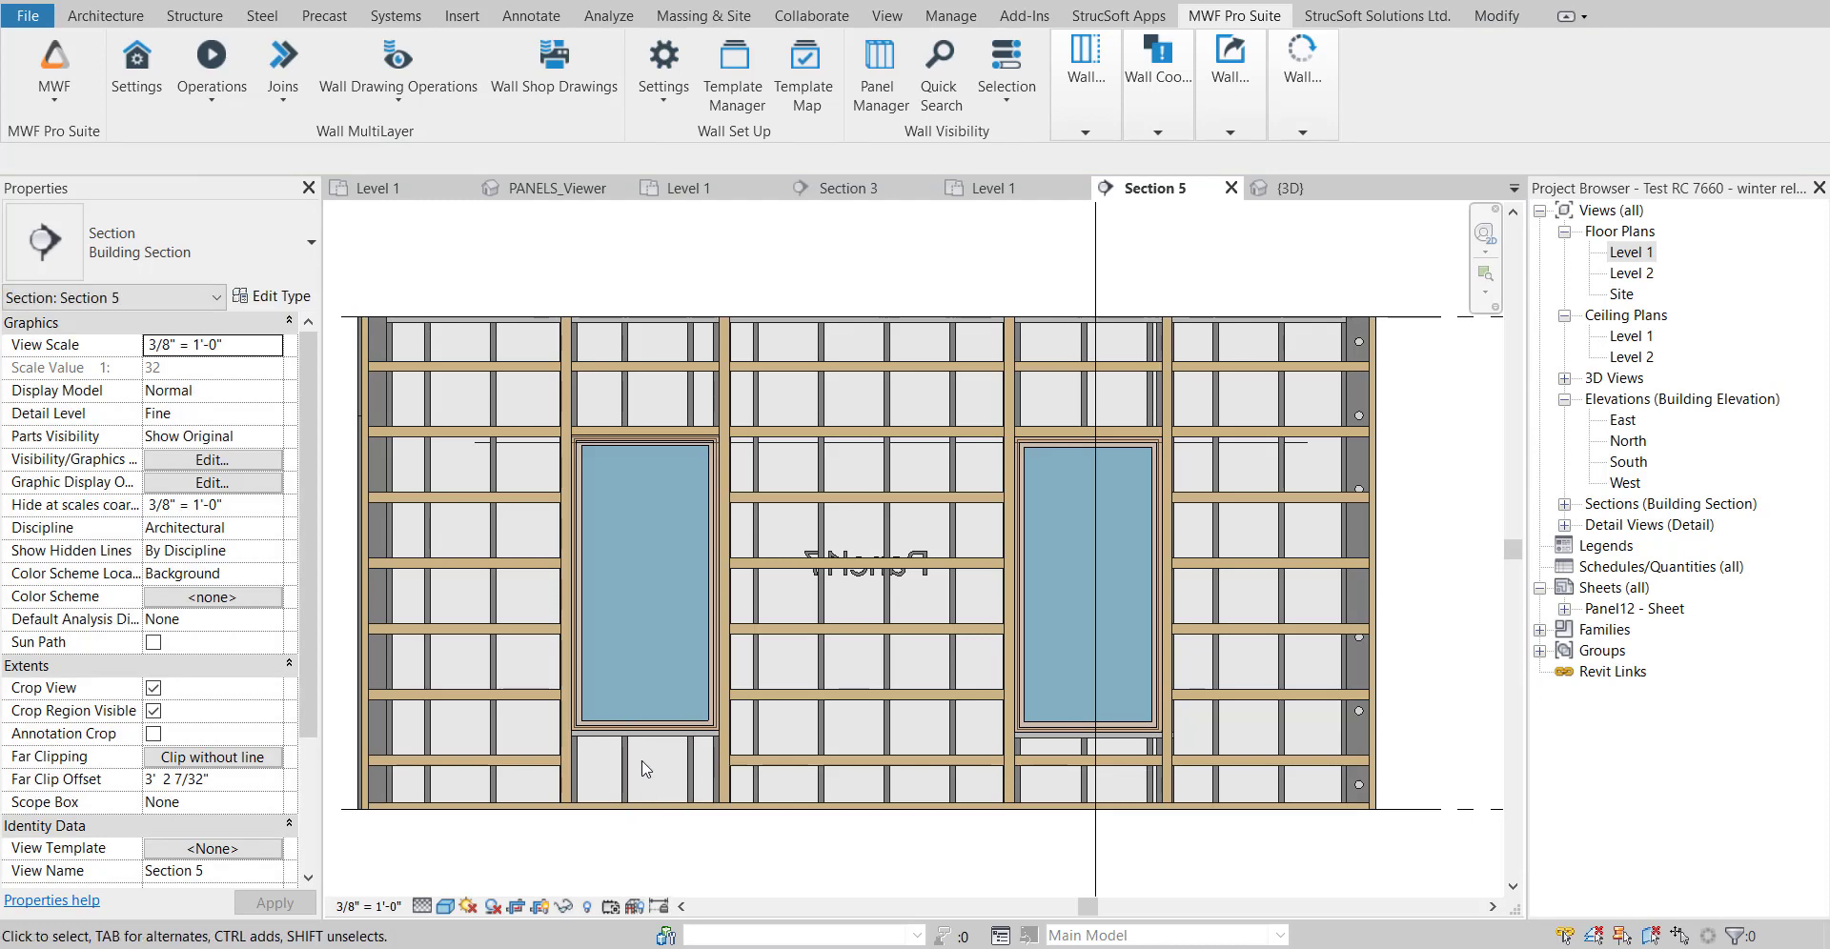
pyautogui.click(1072, 760)
pyautogui.click(1234, 16)
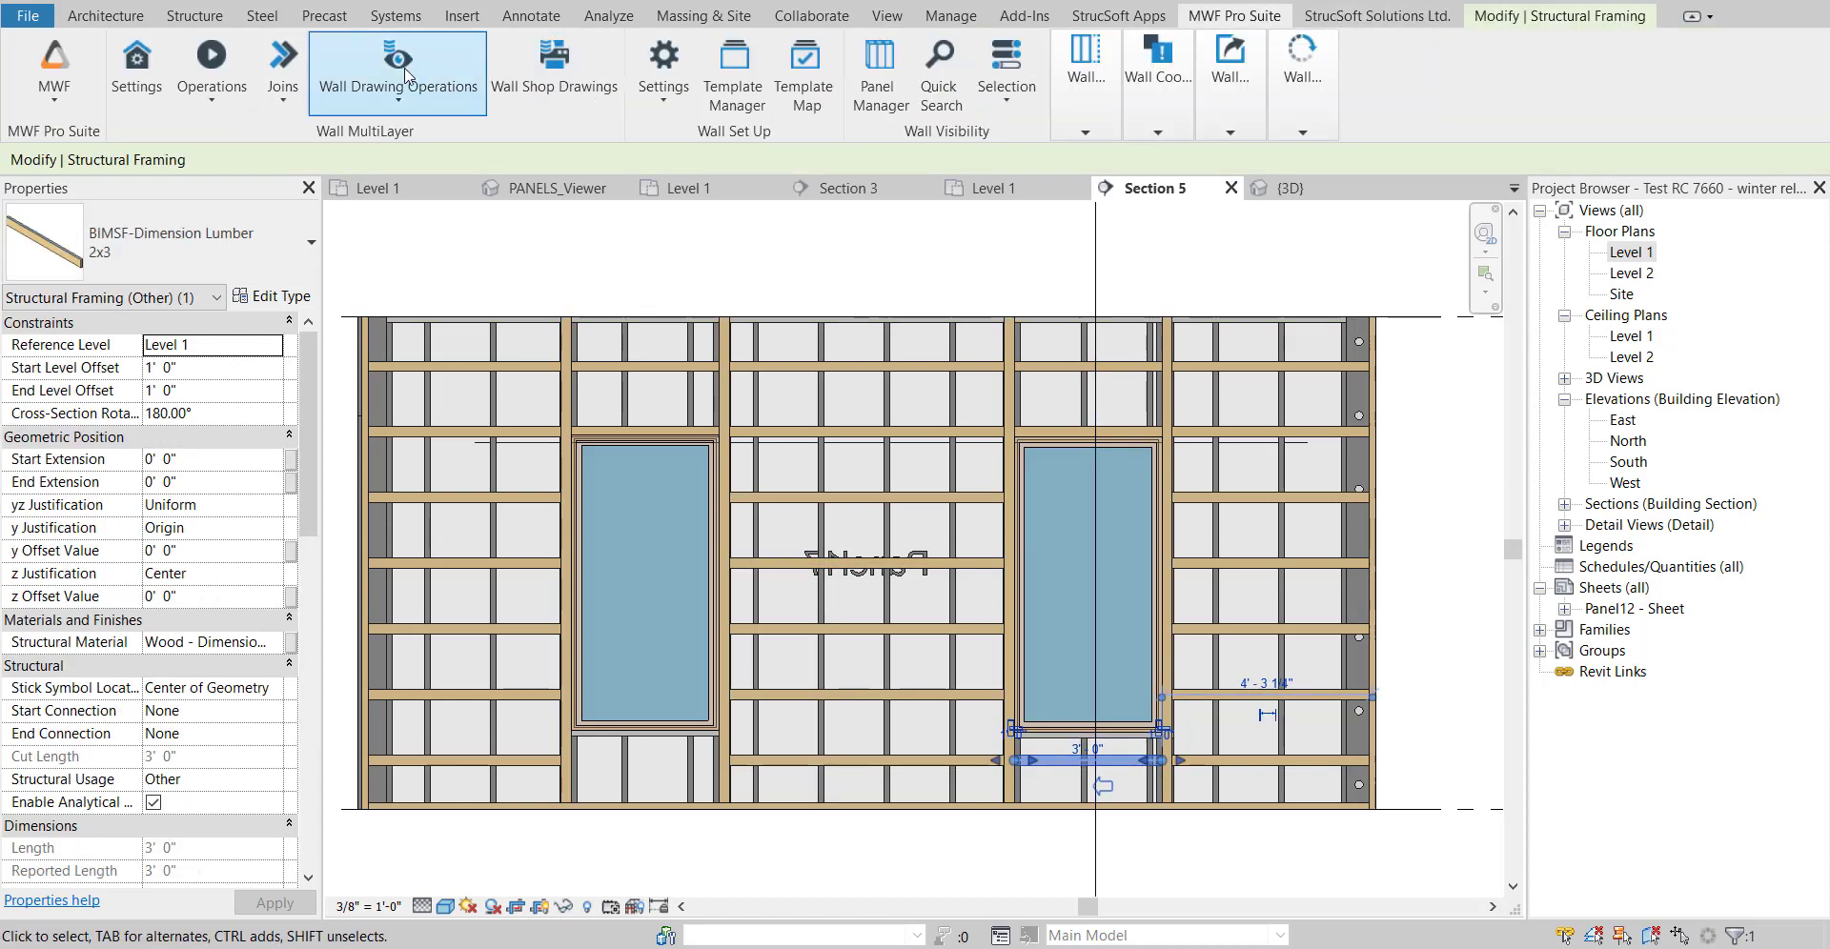
pyautogui.click(240, 98)
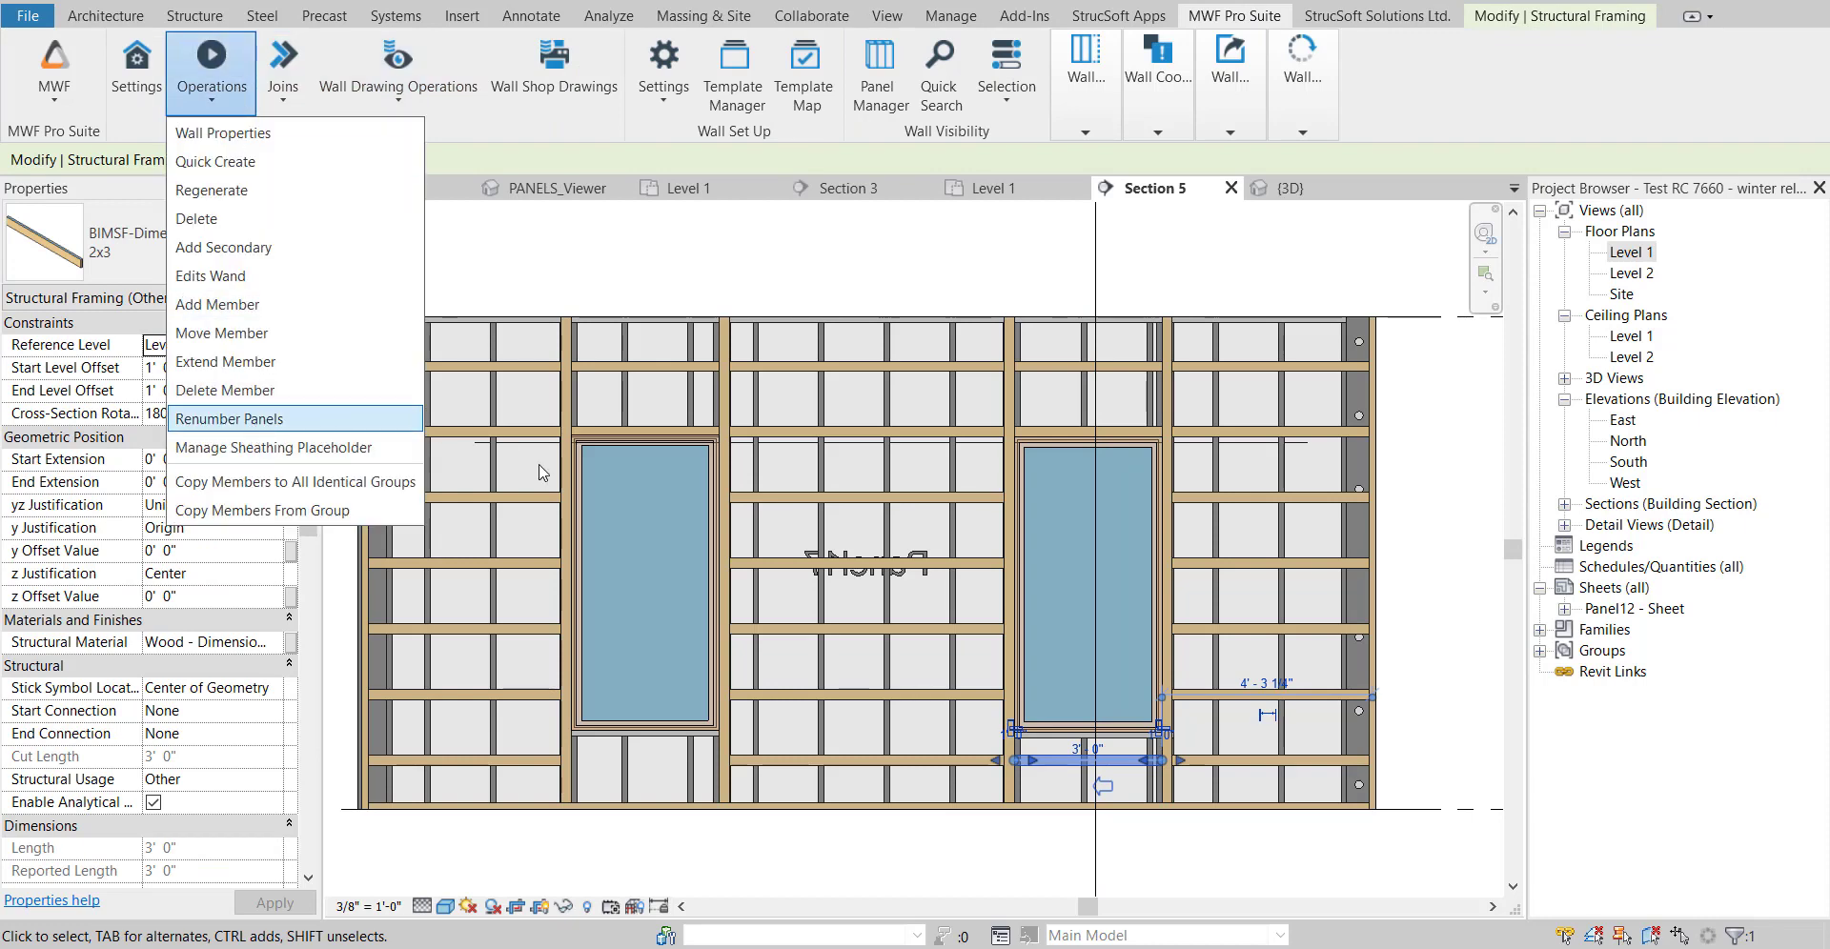
pyautogui.click(793, 847)
pyautogui.click(792, 847)
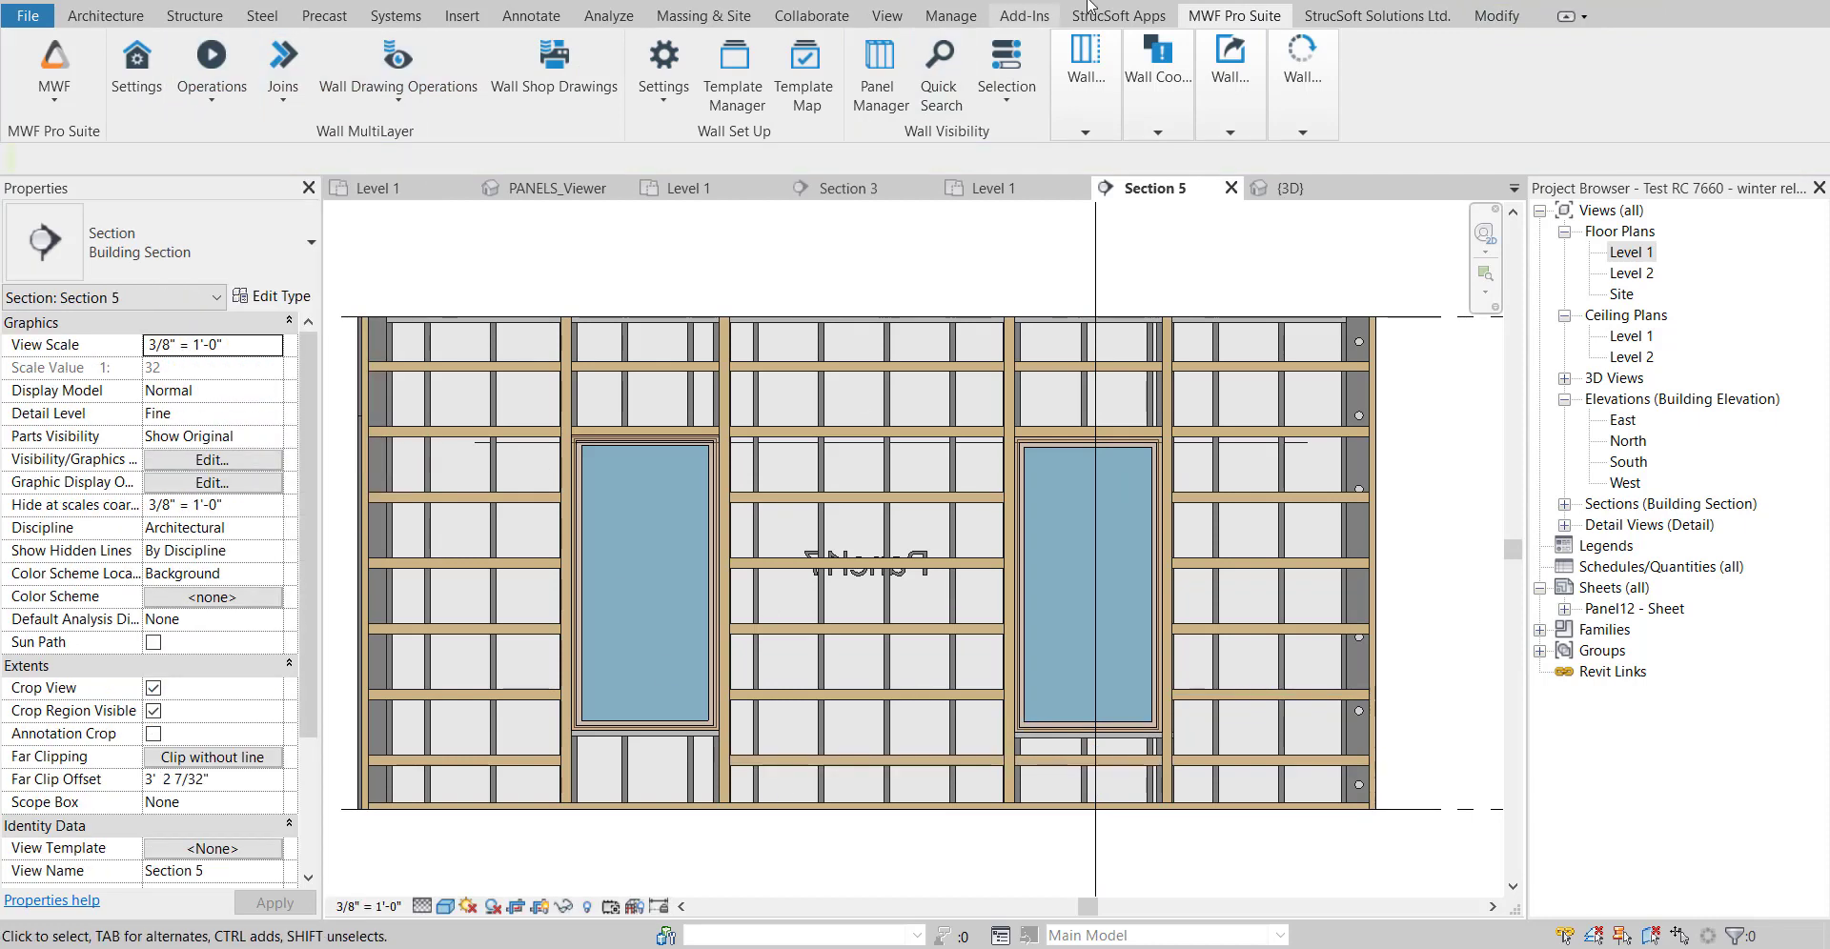
# Delete the 2x3 wood horizontal below the right window with the multilayer Delete Member operation and dismiss the save reminder.
pyautogui.click(212, 71)
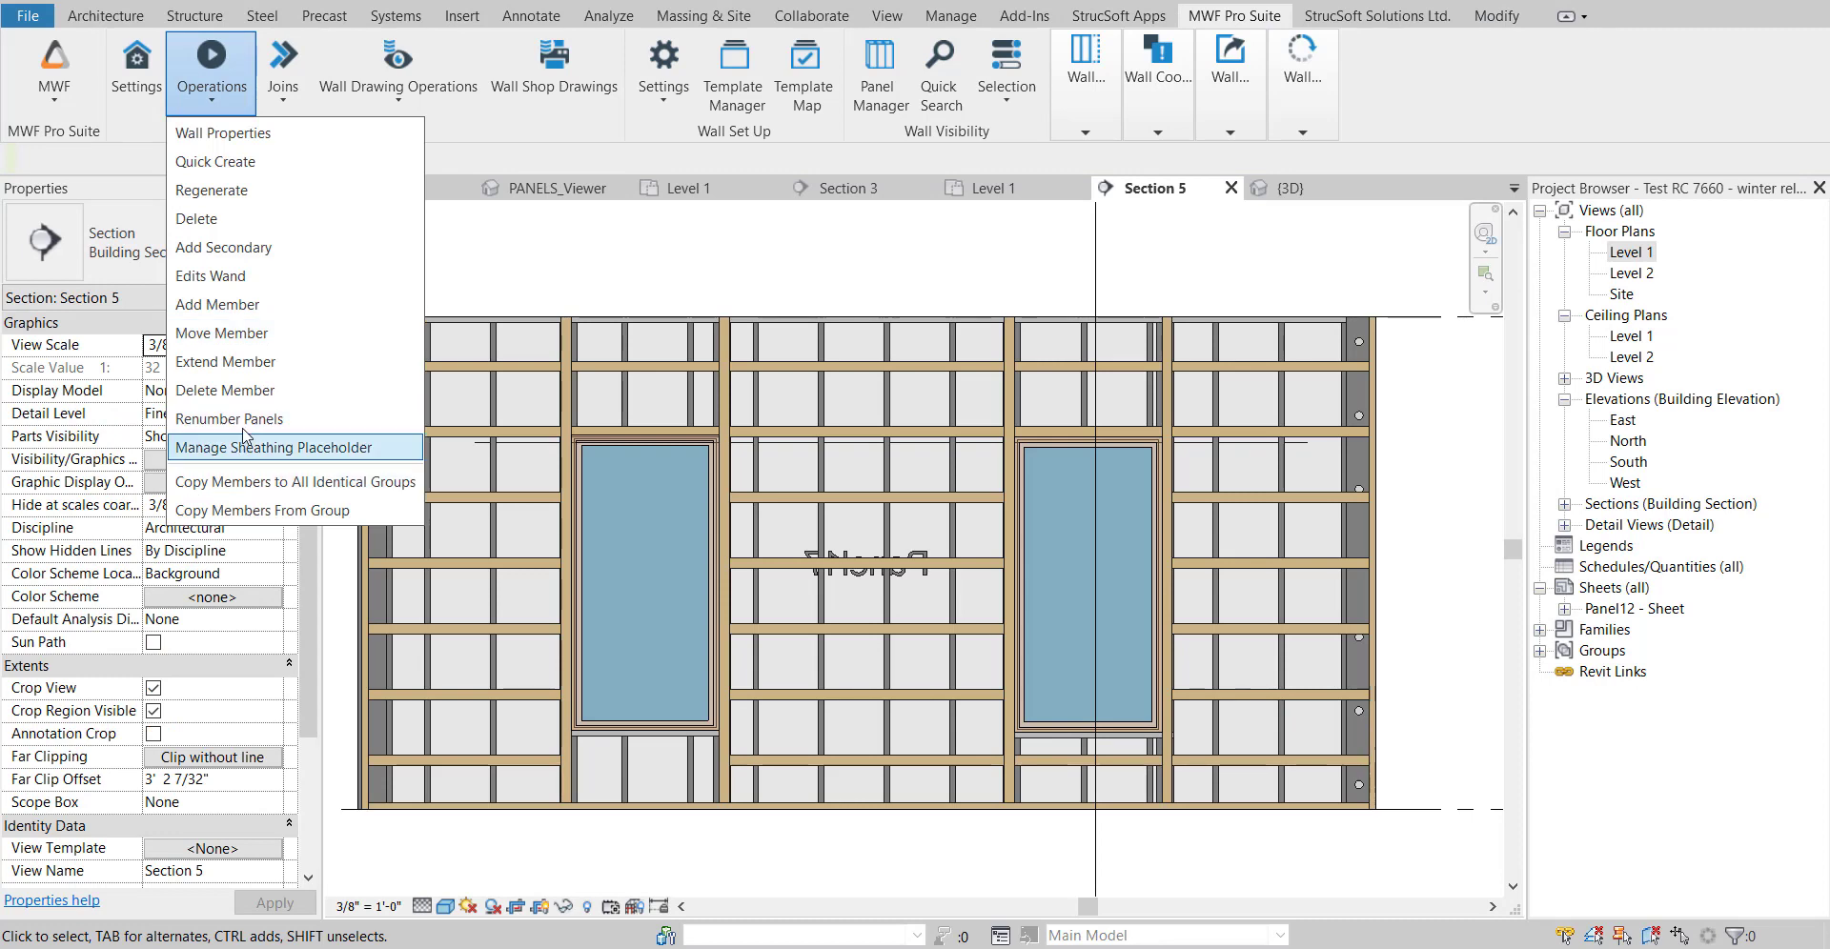
pyautogui.click(246, 393)
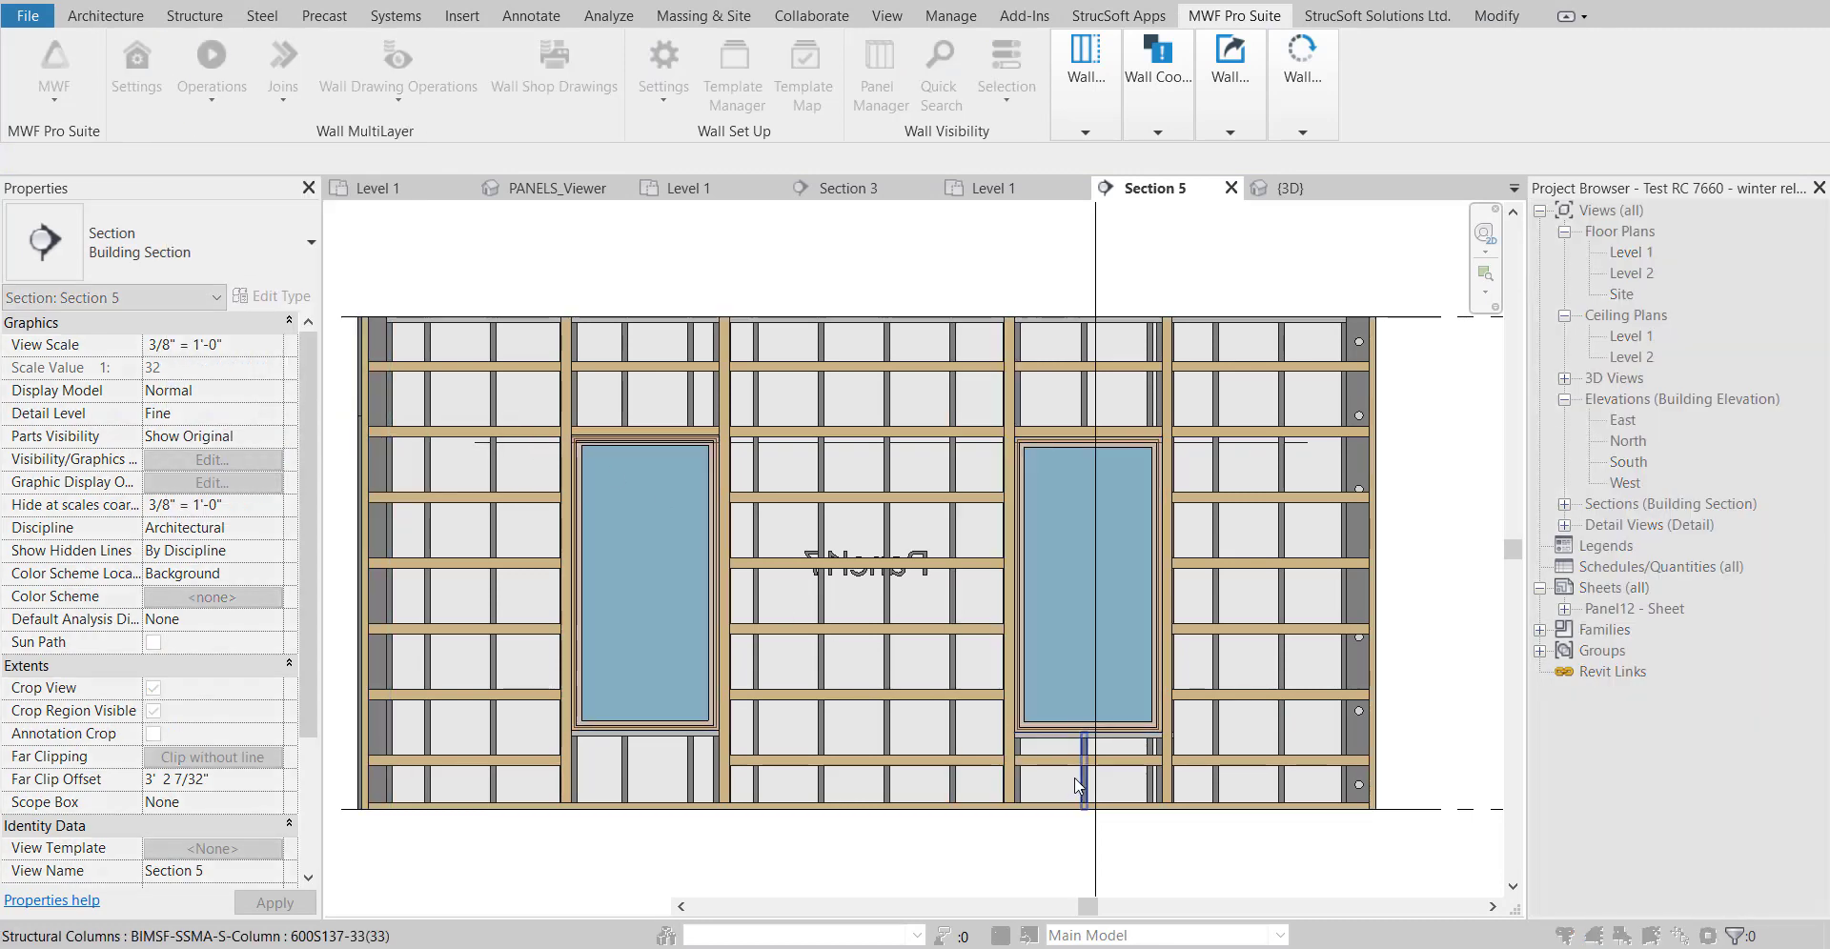
pyautogui.click(1068, 766)
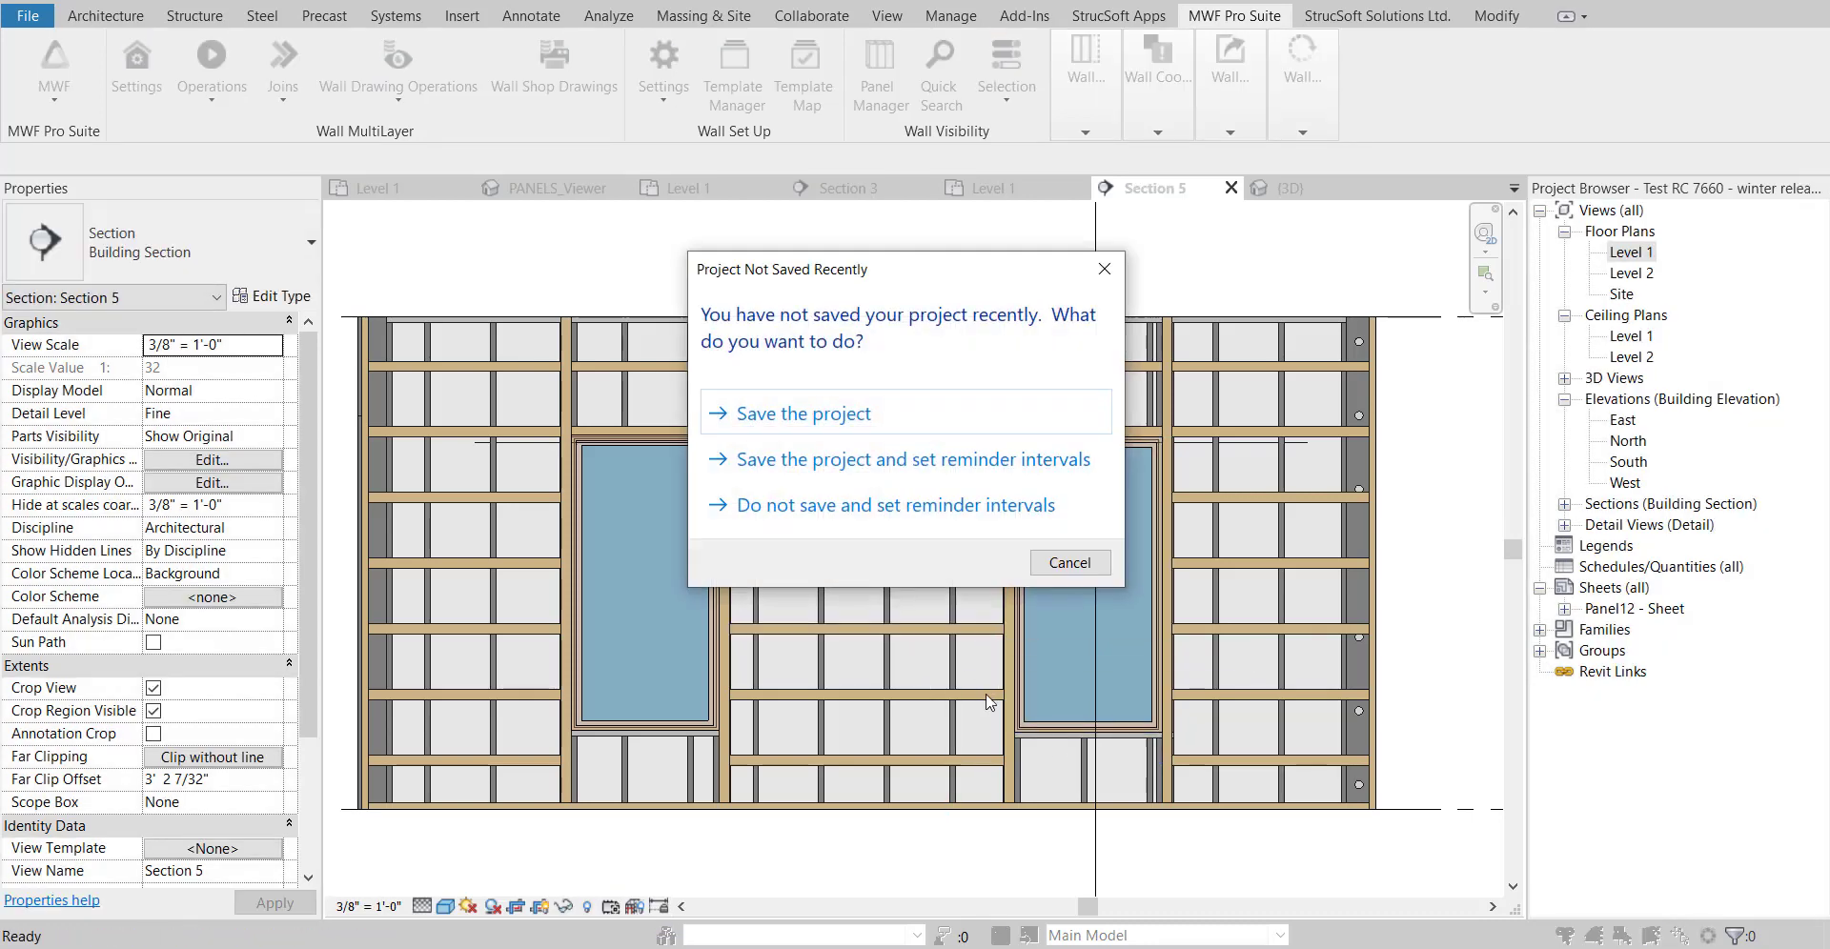
pyautogui.click(1105, 269)
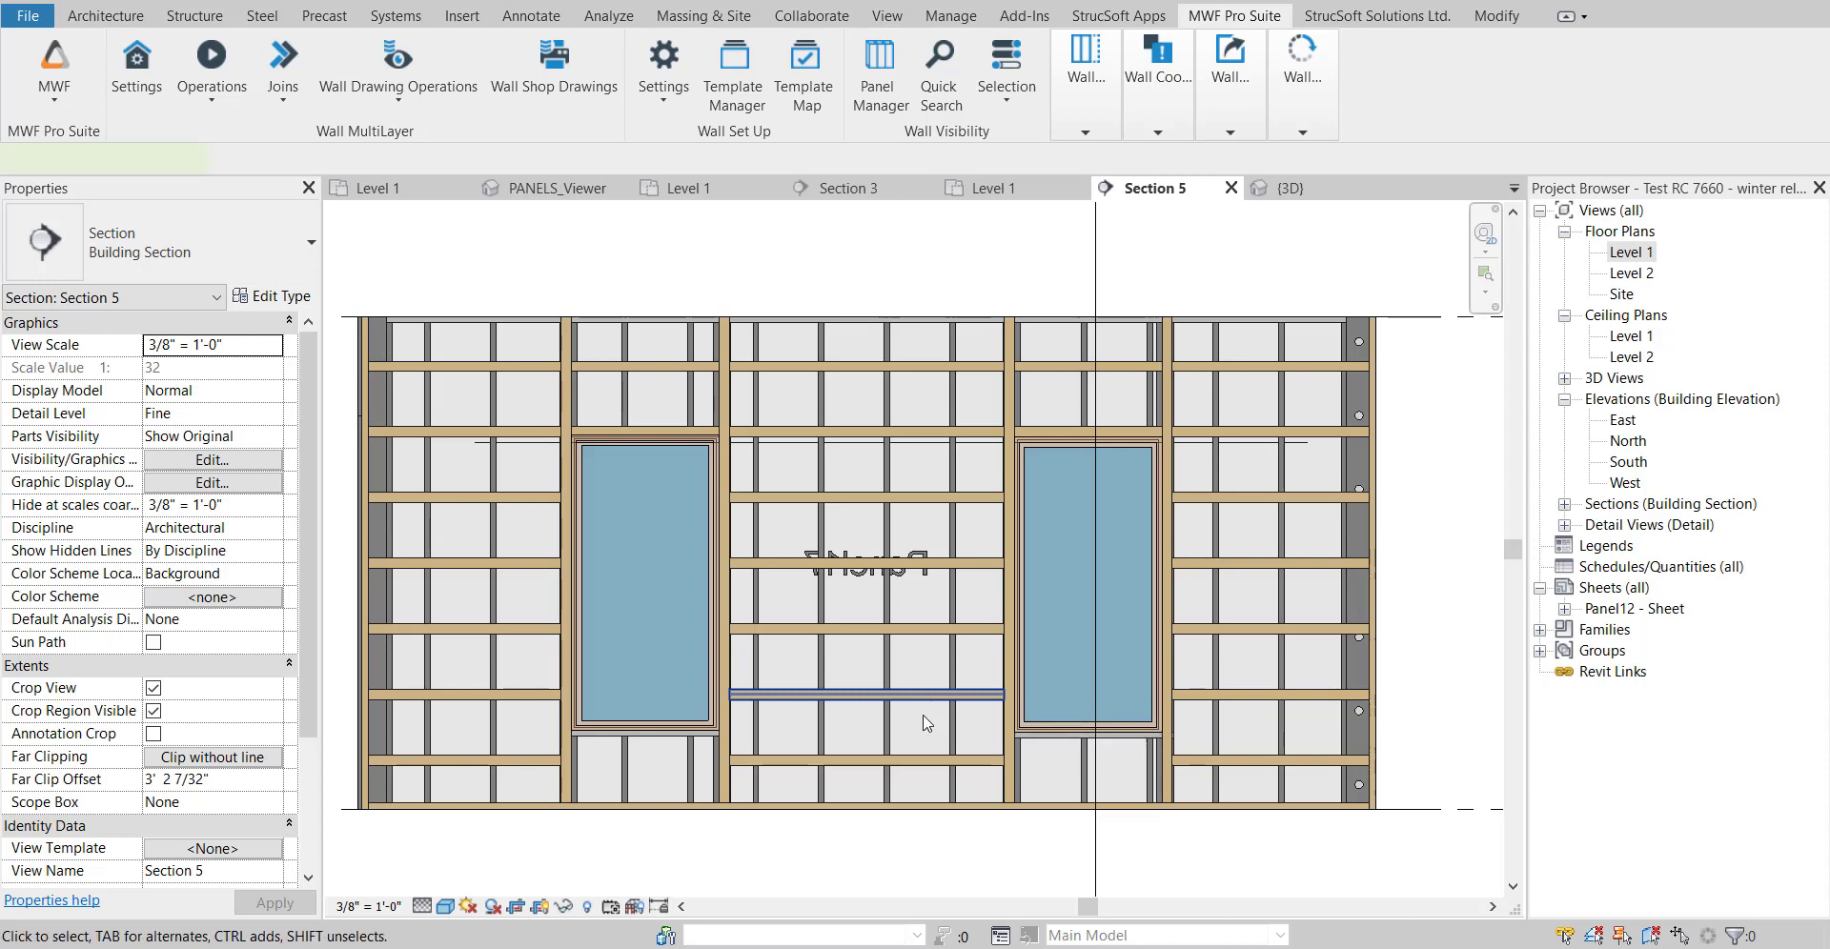
# Move the second-lowest 2x3 horizontal between the windows down to a level offset of about 1' 8 3/8" using multilayer Move Member.
pyautogui.click(932, 705)
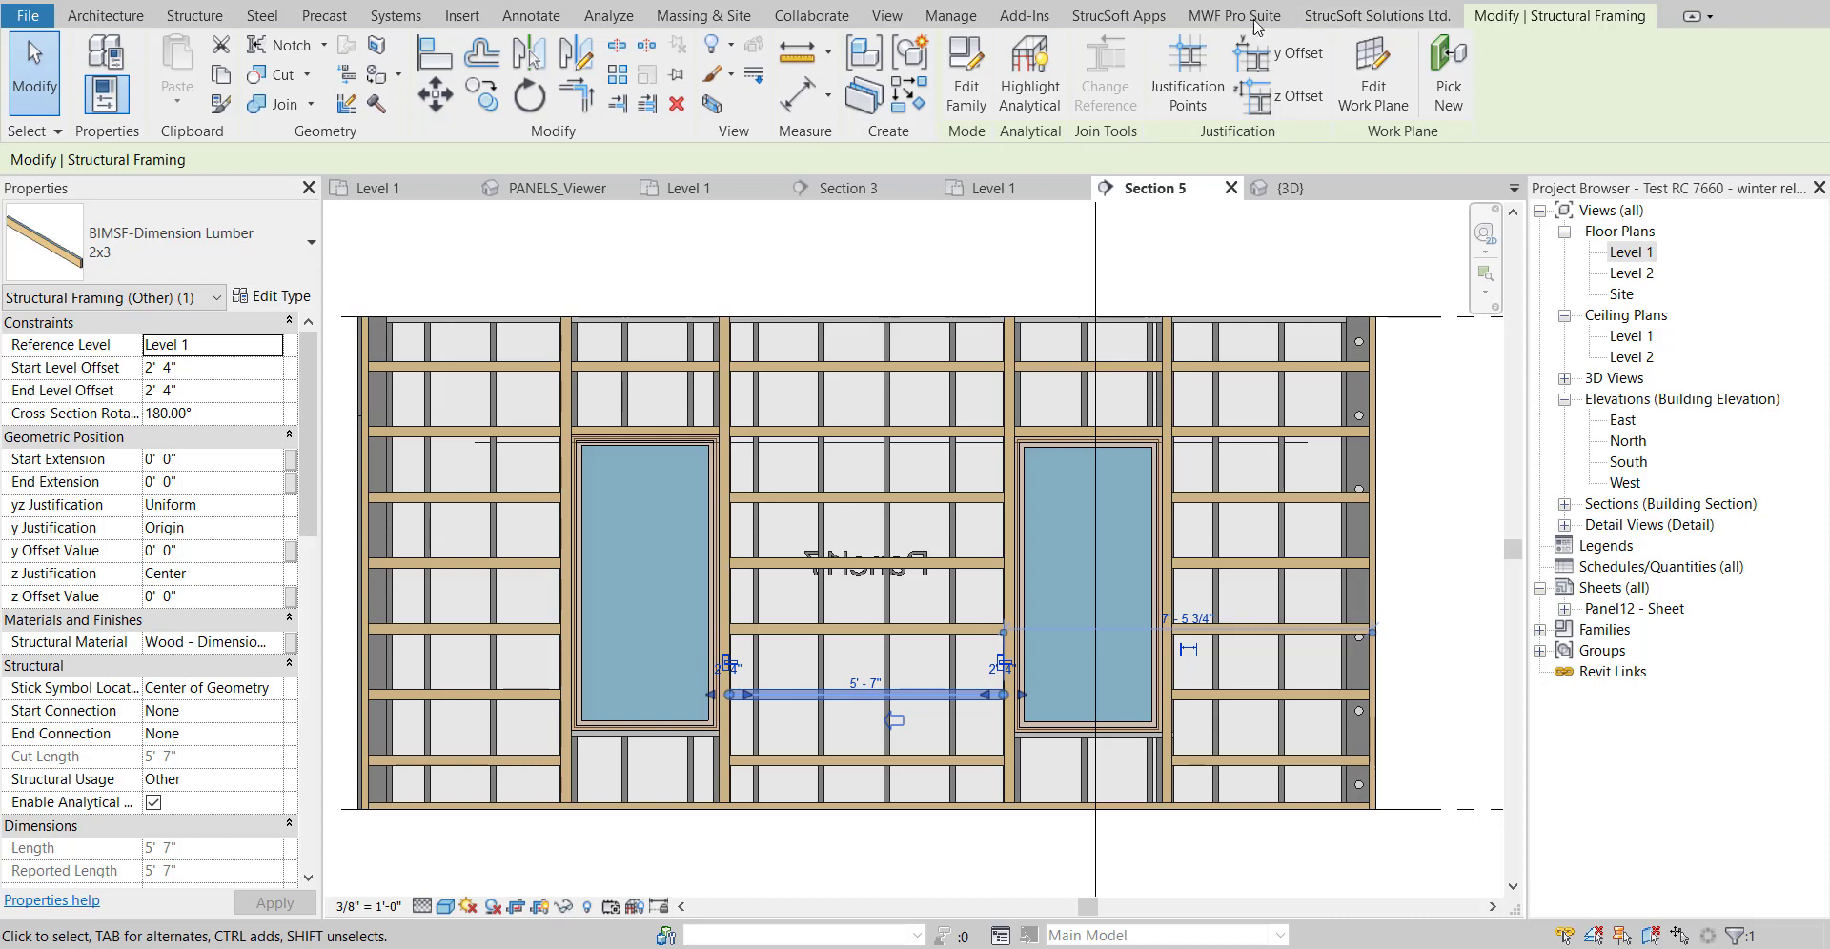
pyautogui.click(1239, 17)
pyautogui.click(203, 113)
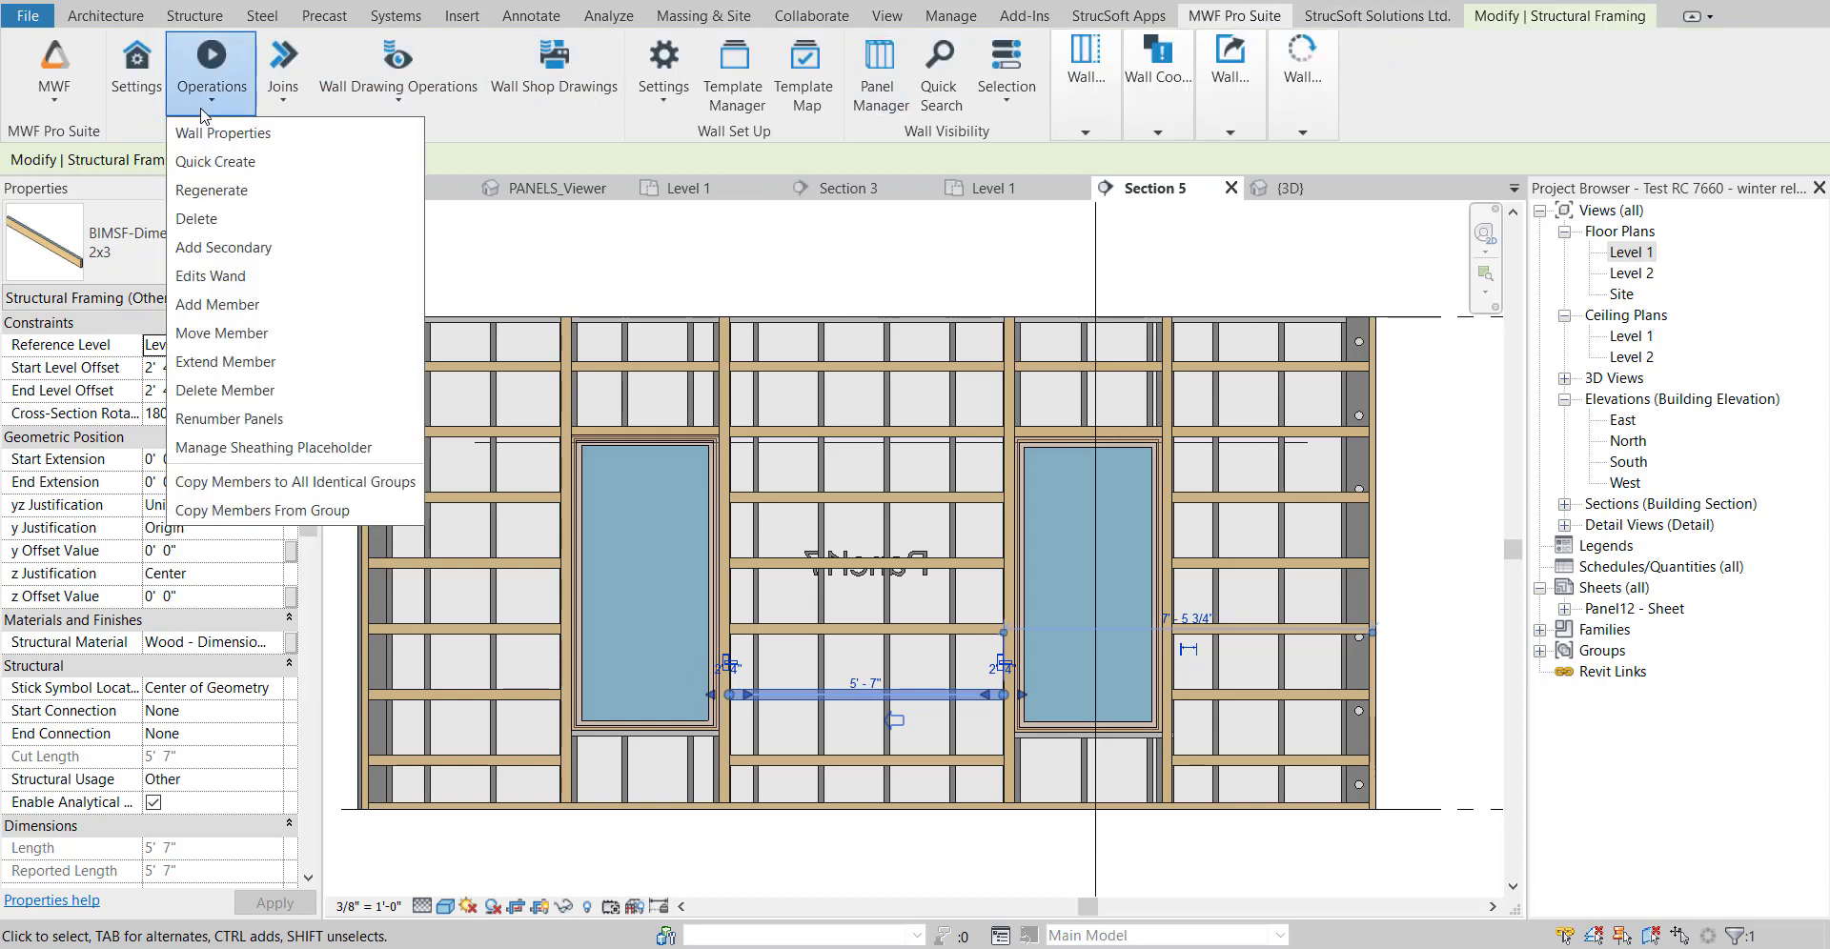
pyautogui.click(227, 333)
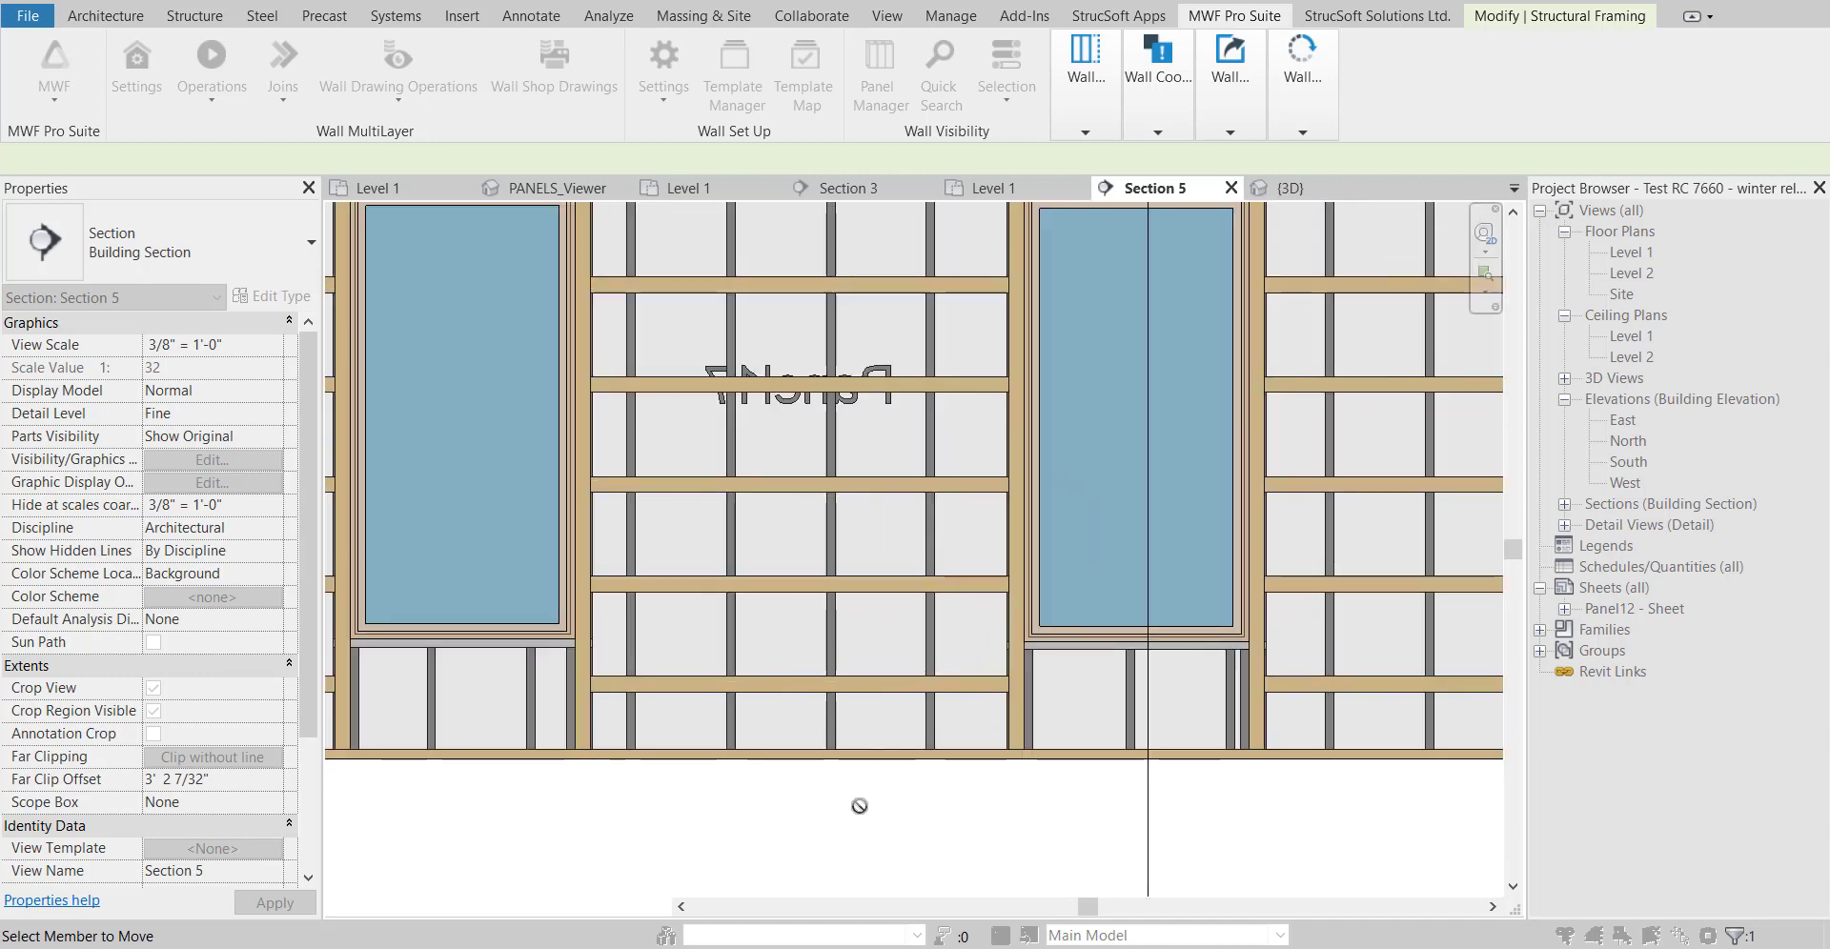
pyautogui.scroll(2, 858, 820)
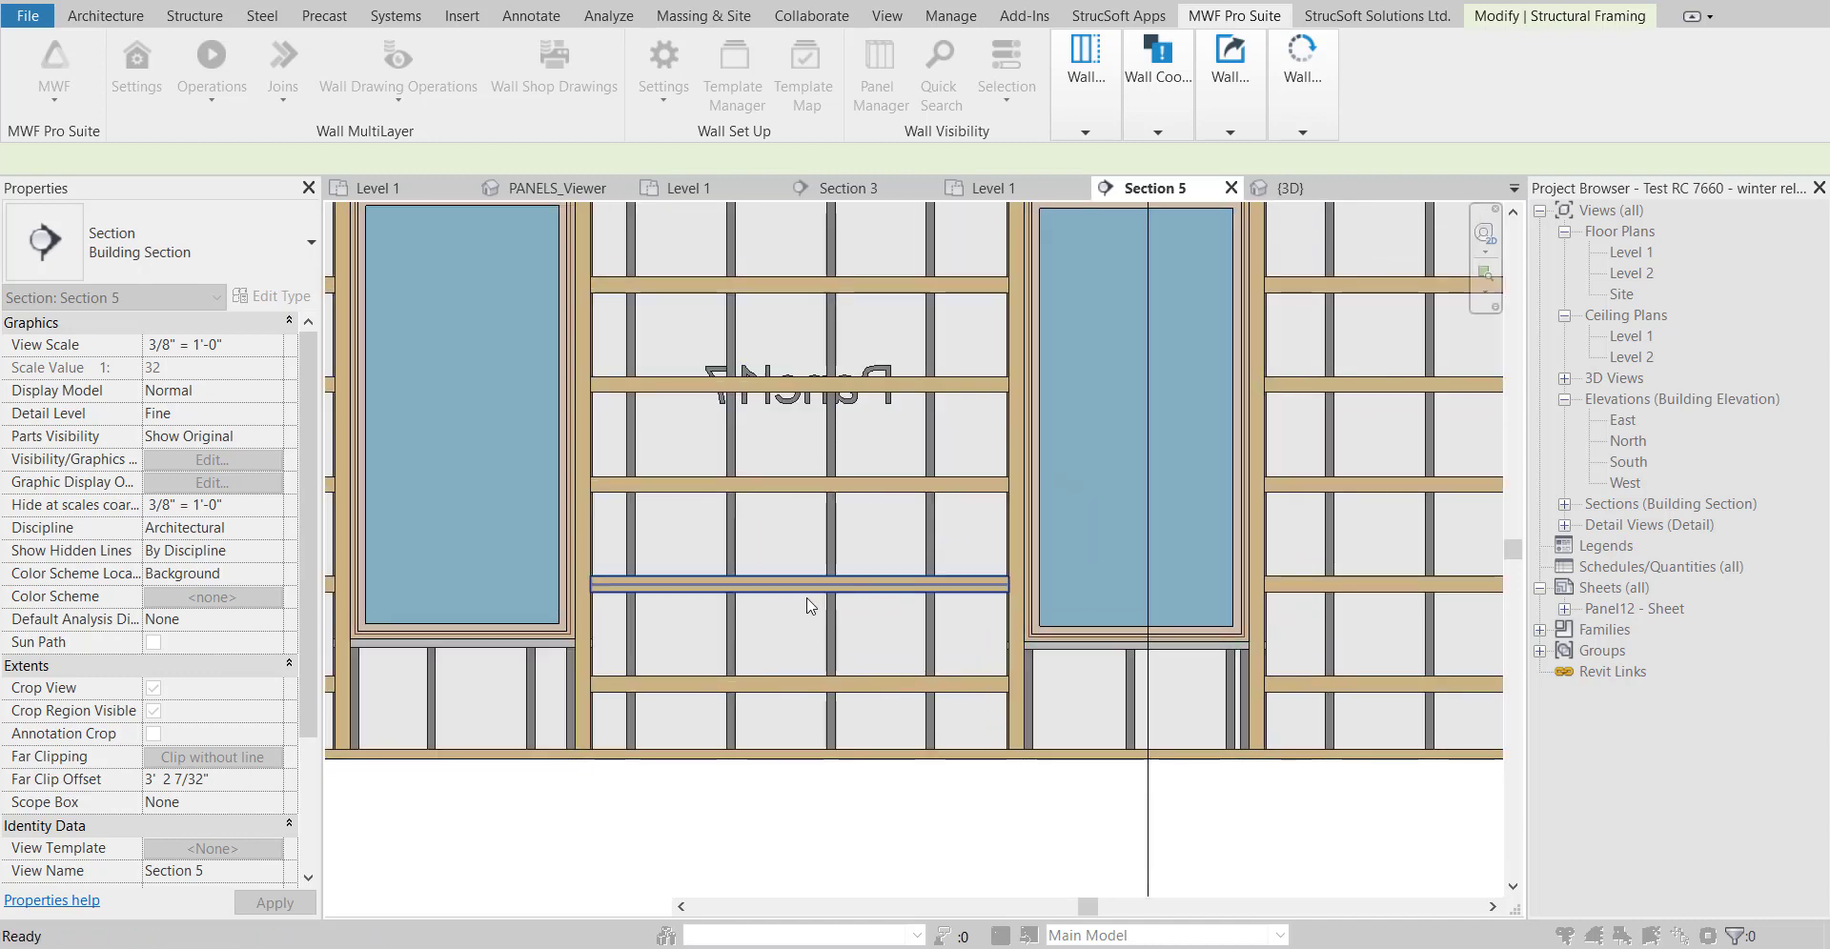
pyautogui.scroll(2, 784, 590)
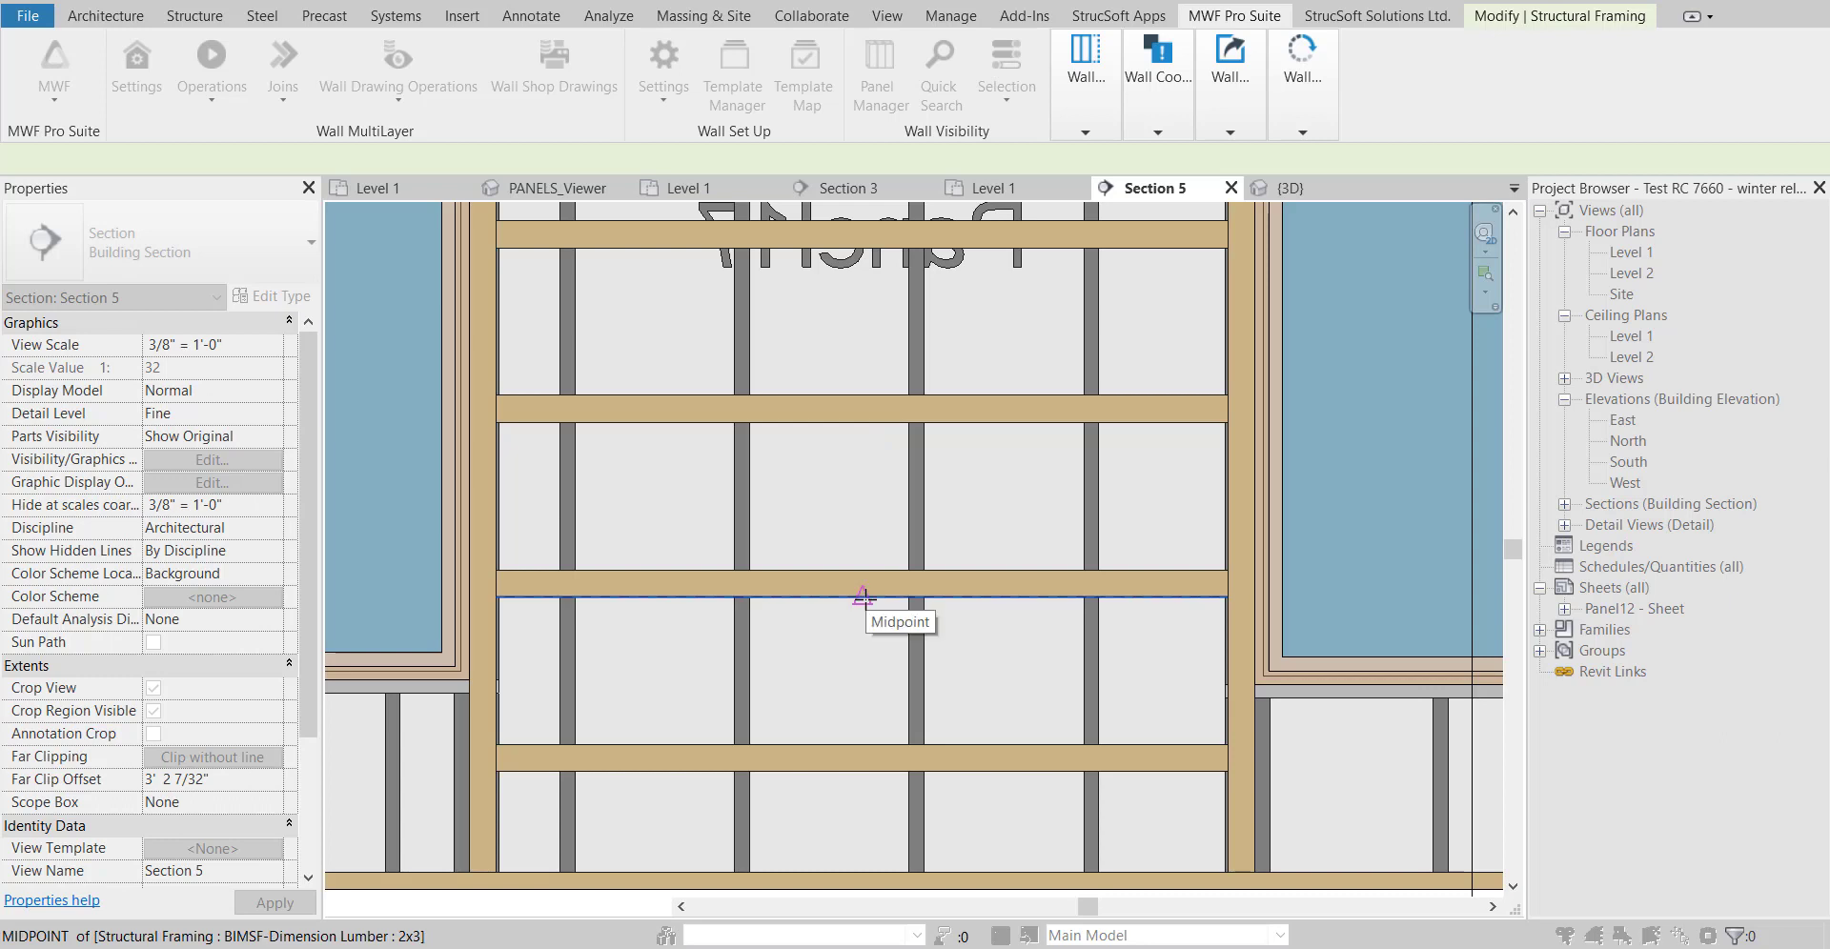
pyautogui.click(863, 597)
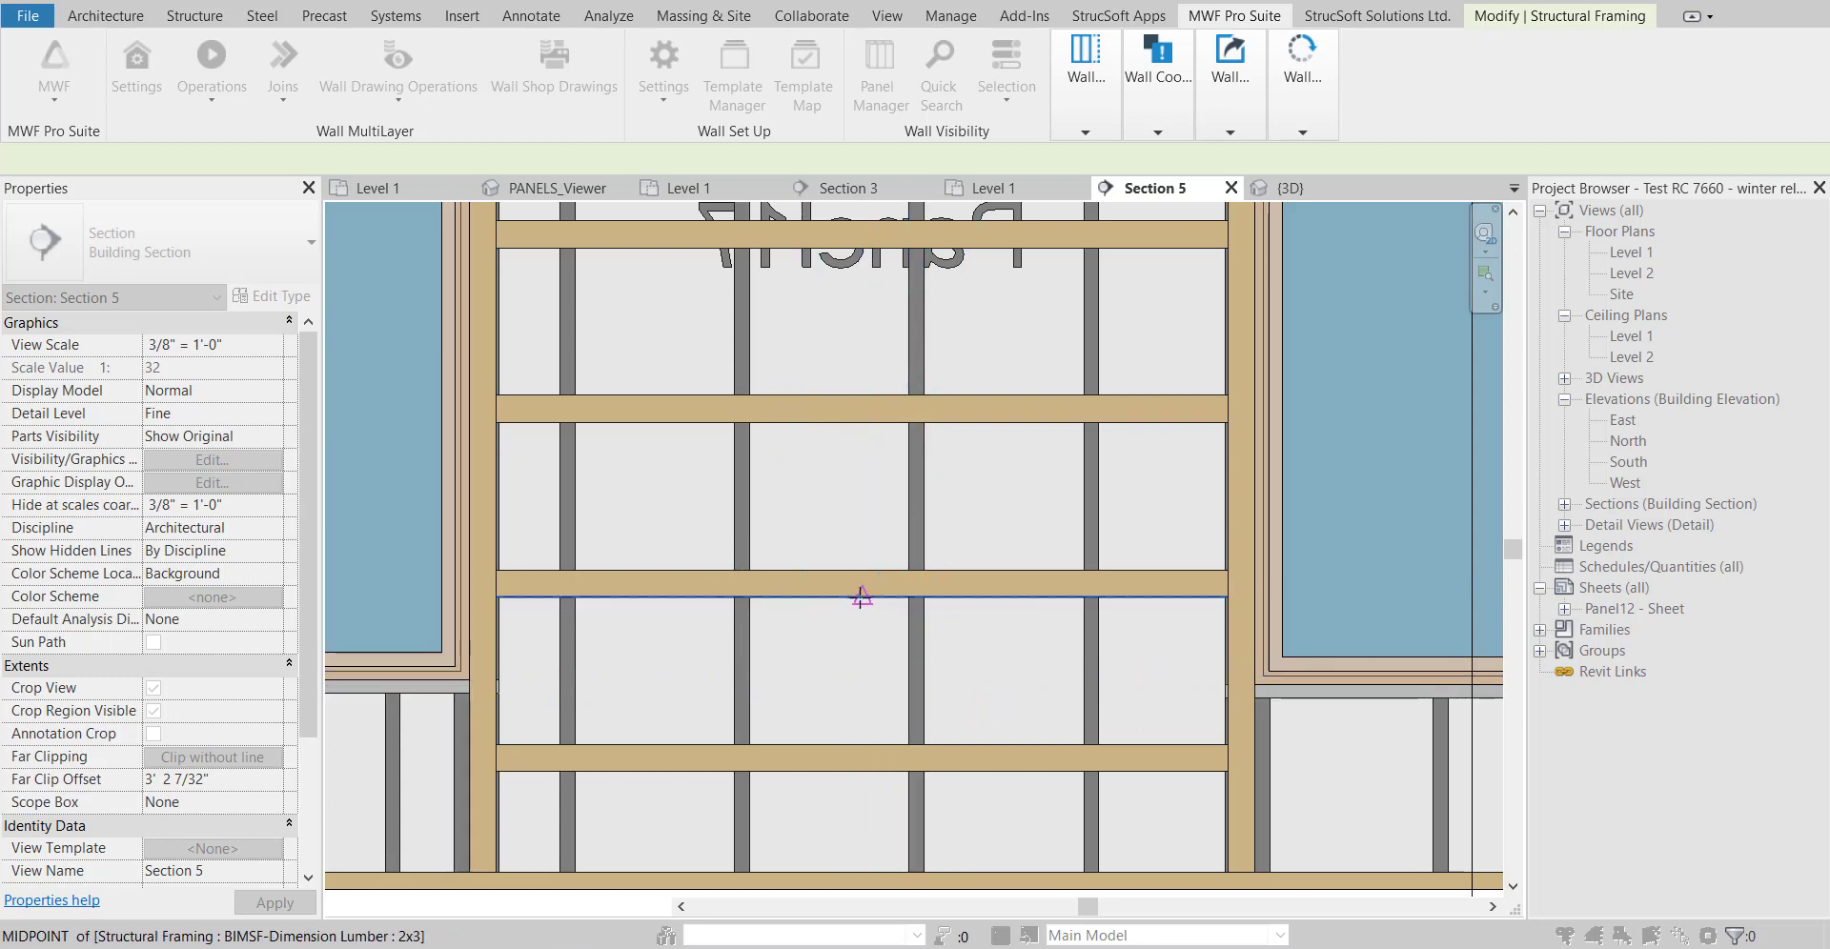
pyautogui.click(862, 683)
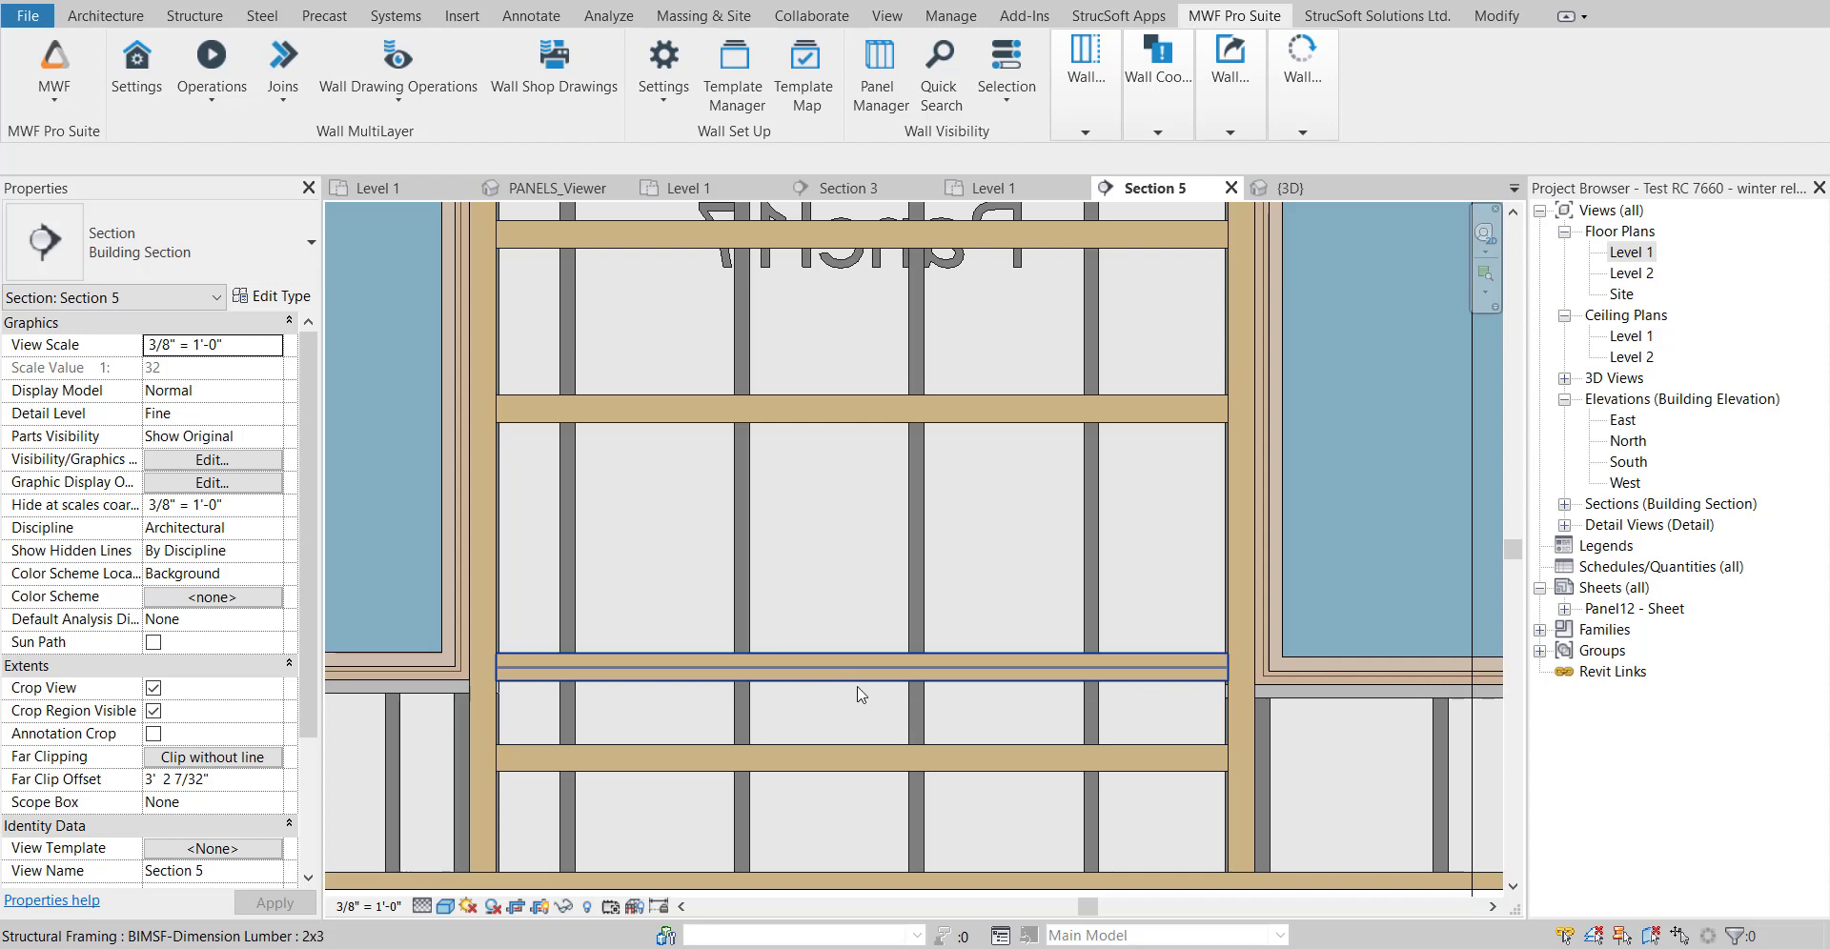
# Inspect the moved 2x3 horizontal's level offsets and its position between the two windows.
pyautogui.click(857, 687)
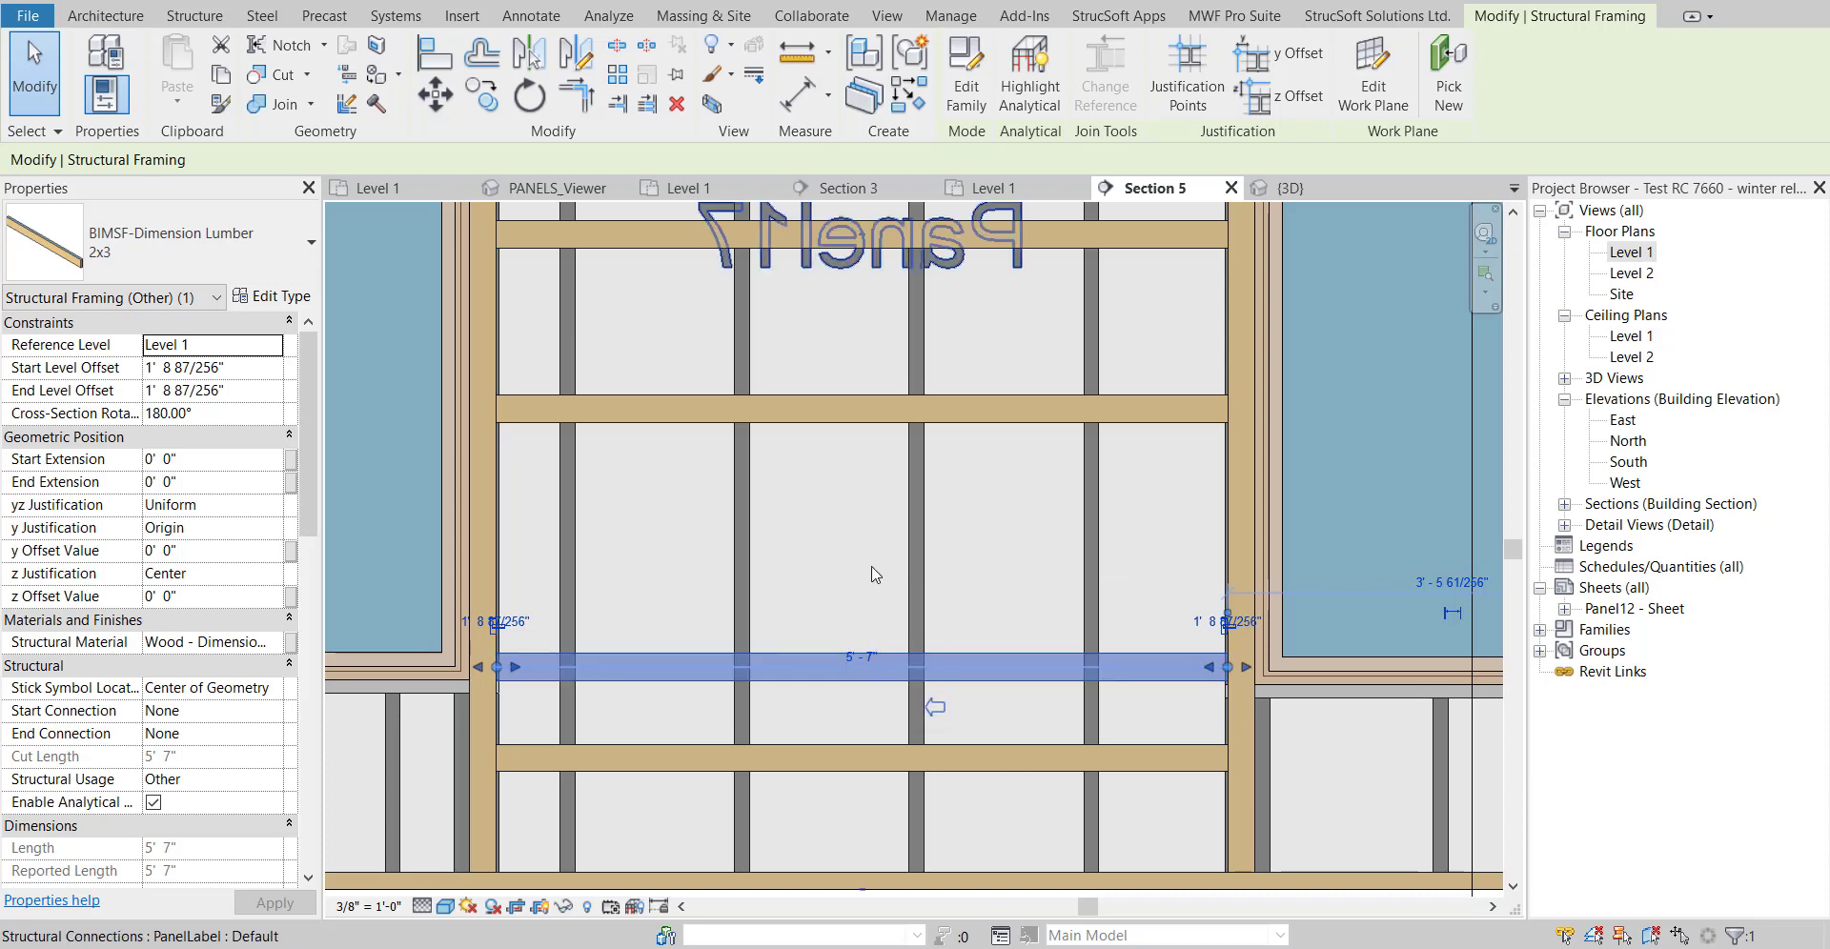
pyautogui.scroll(-1, 1060, 672)
pyautogui.scroll(-2, 1060, 672)
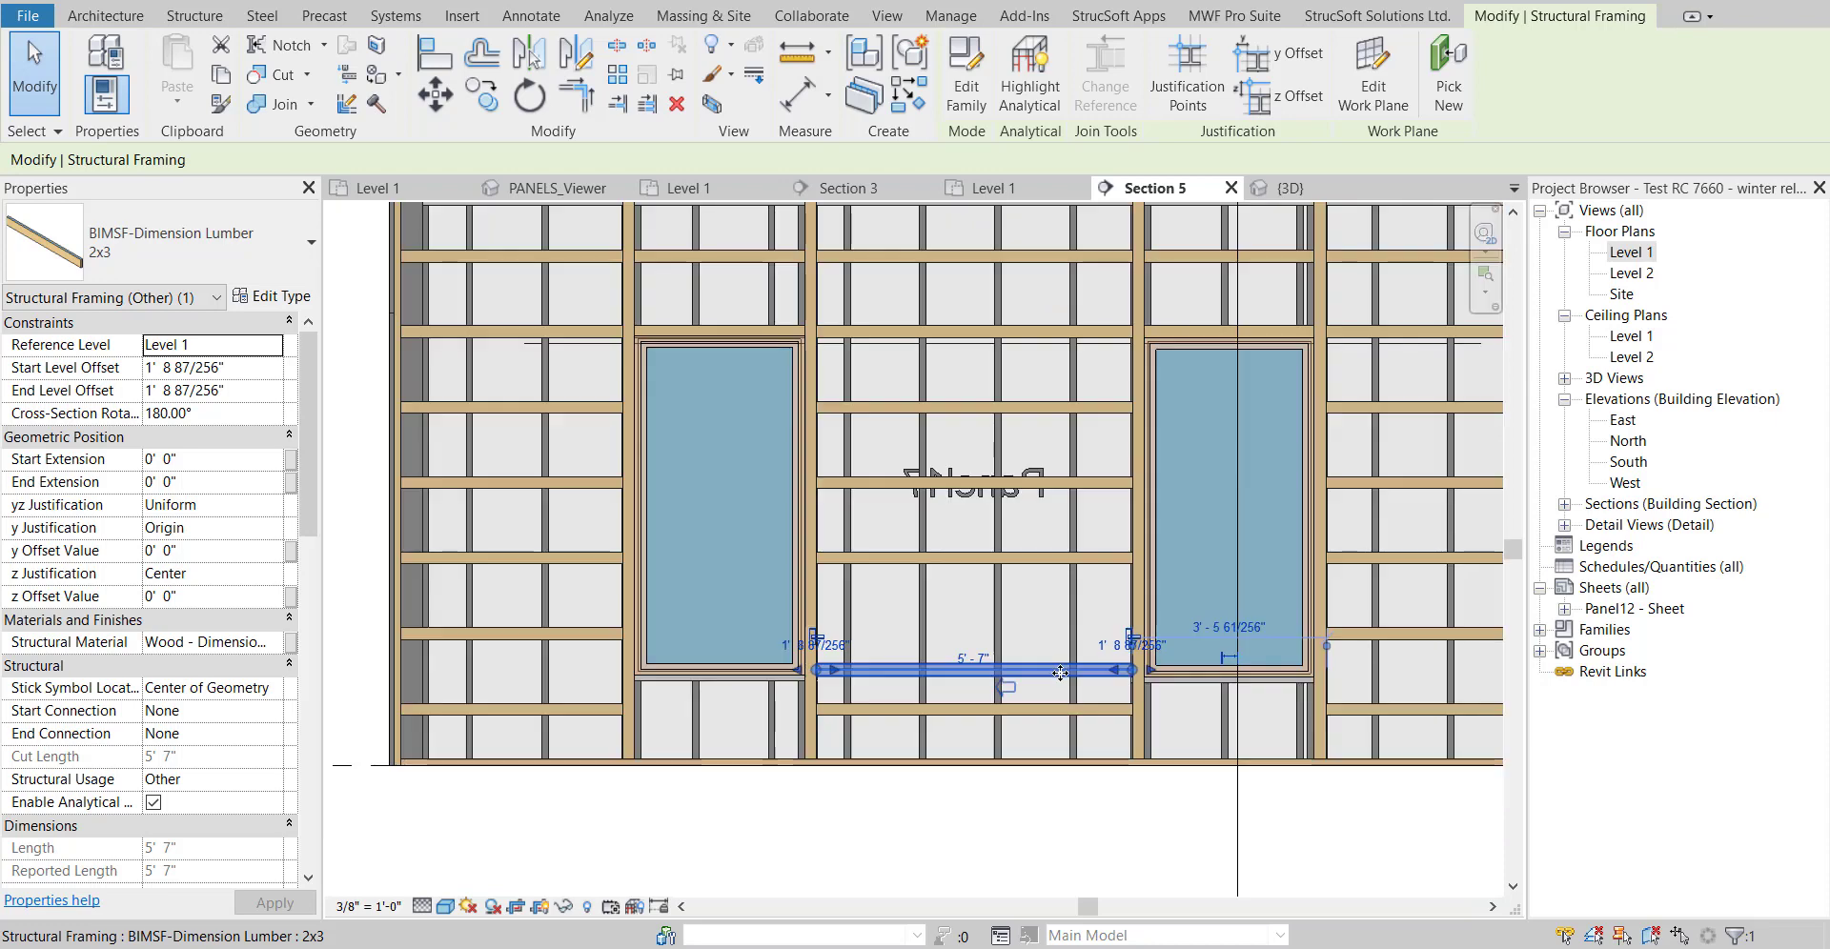
pyautogui.scroll(3, 1126, 705)
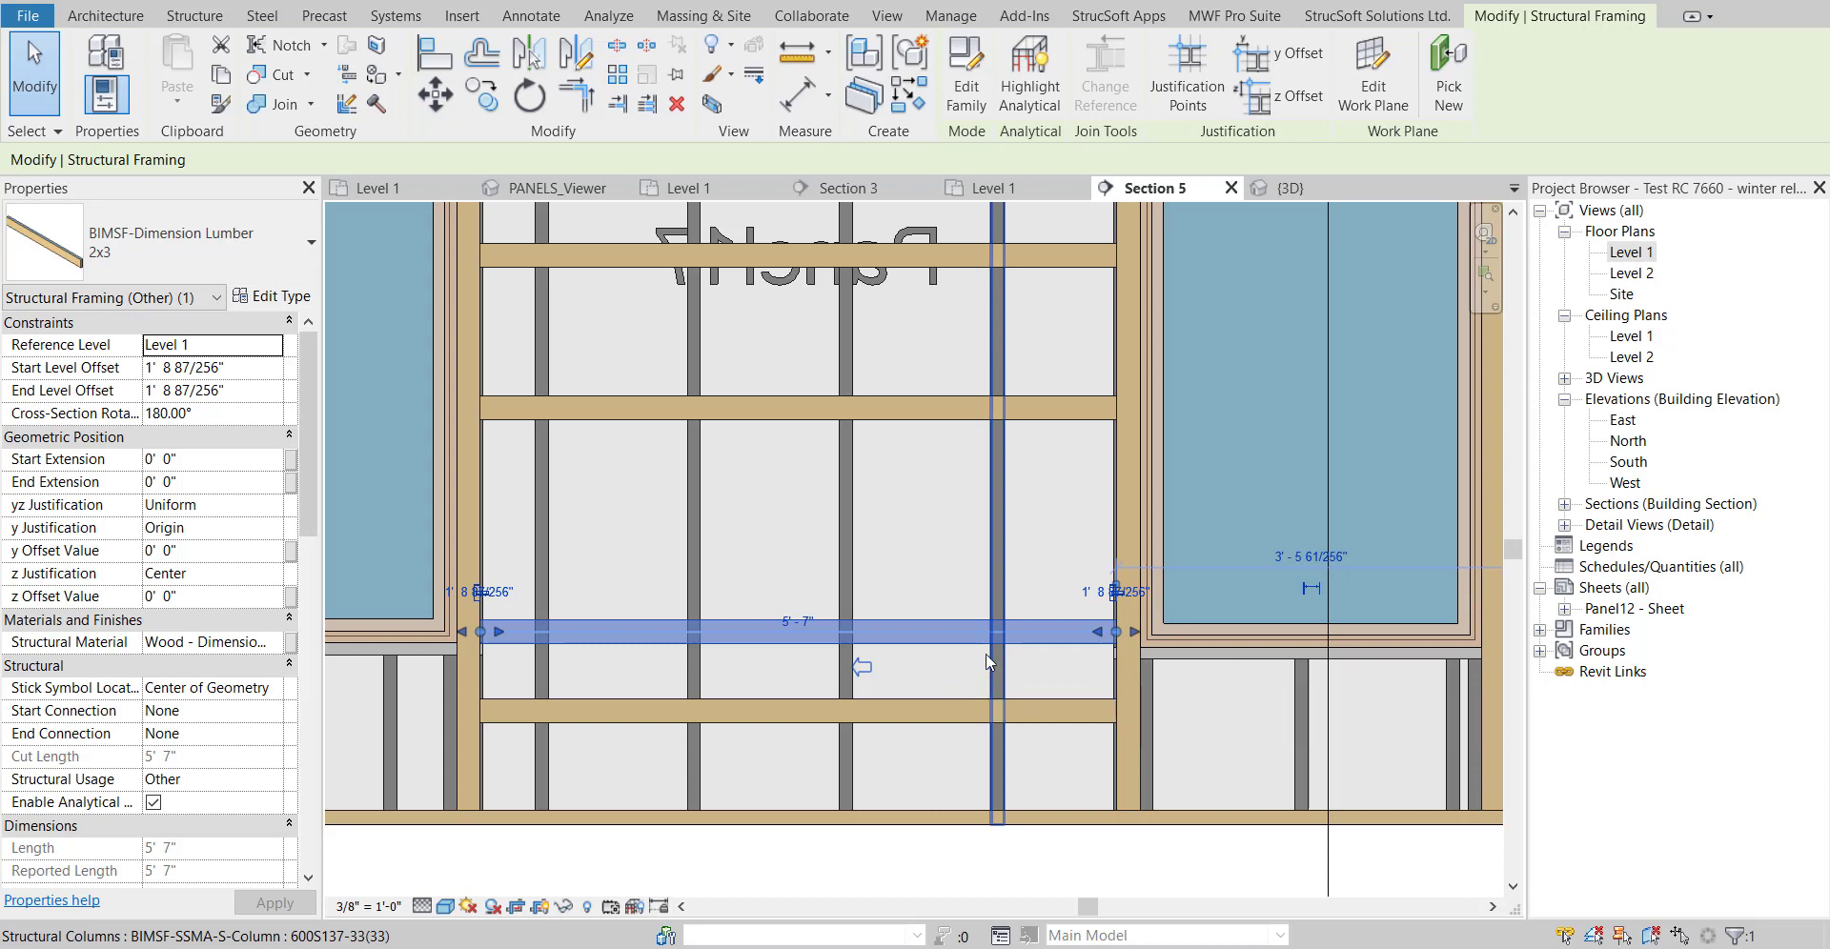
pyautogui.scroll(3, 757, 650)
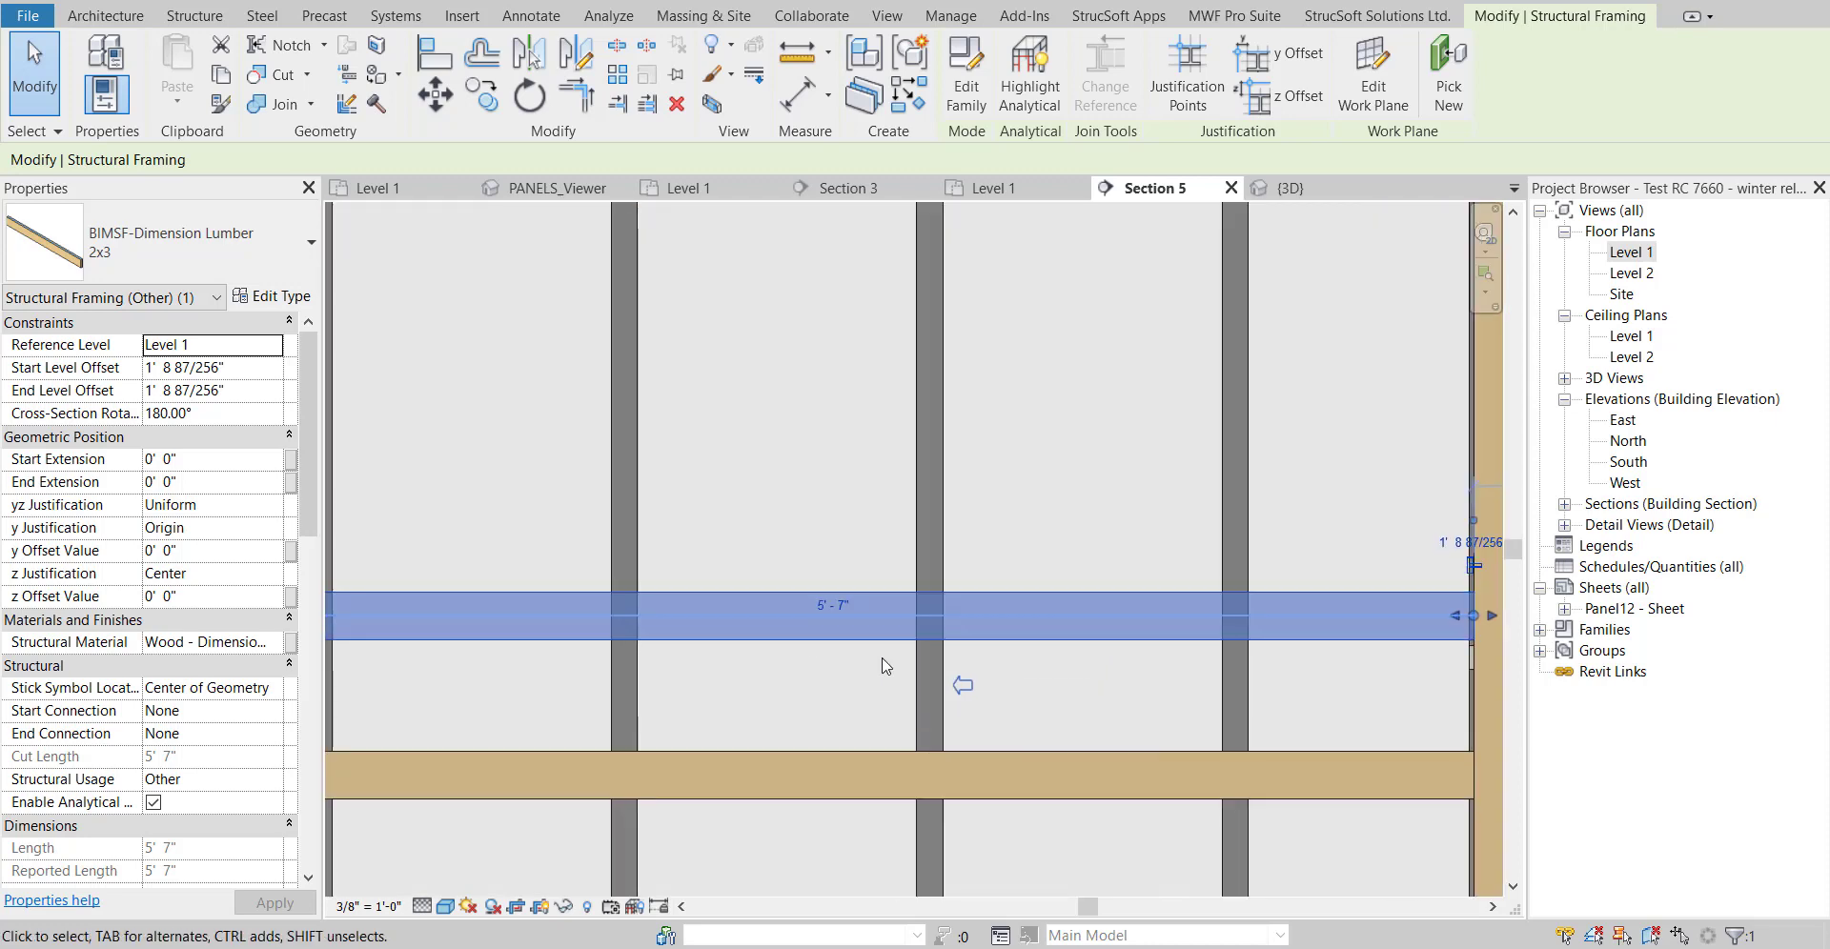
pyautogui.scroll(-5, 882, 664)
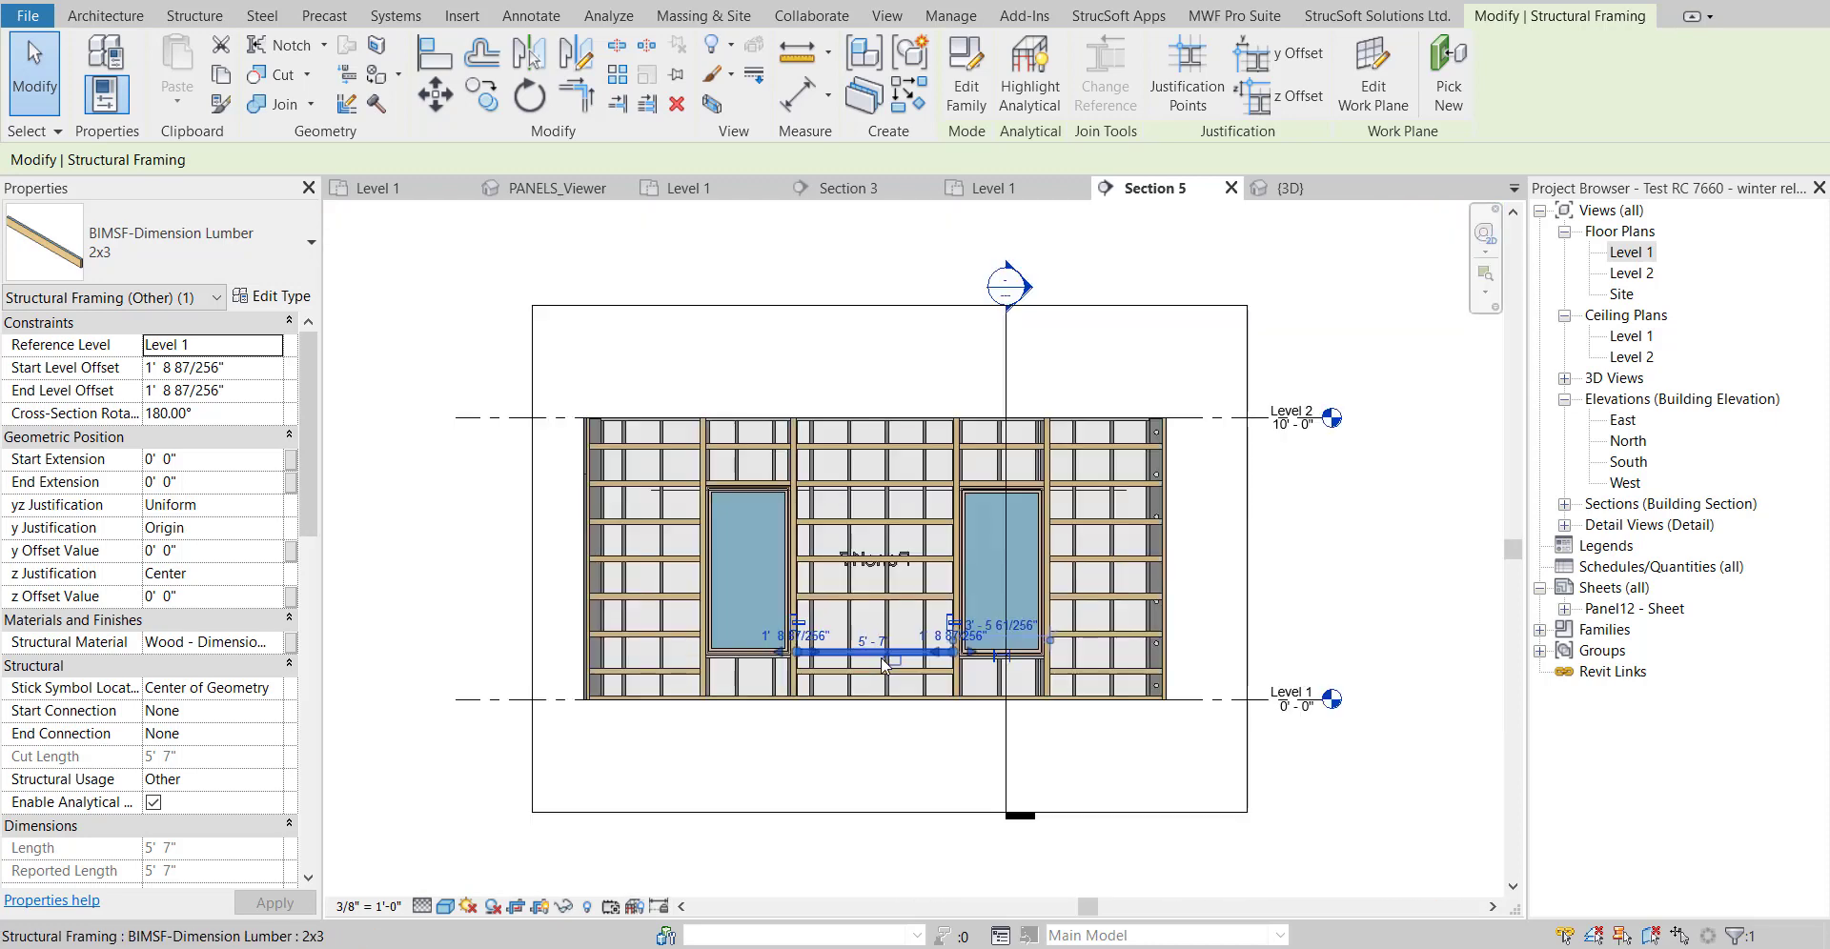
pyautogui.scroll(3, 882, 665)
pyautogui.scroll(2, 887, 687)
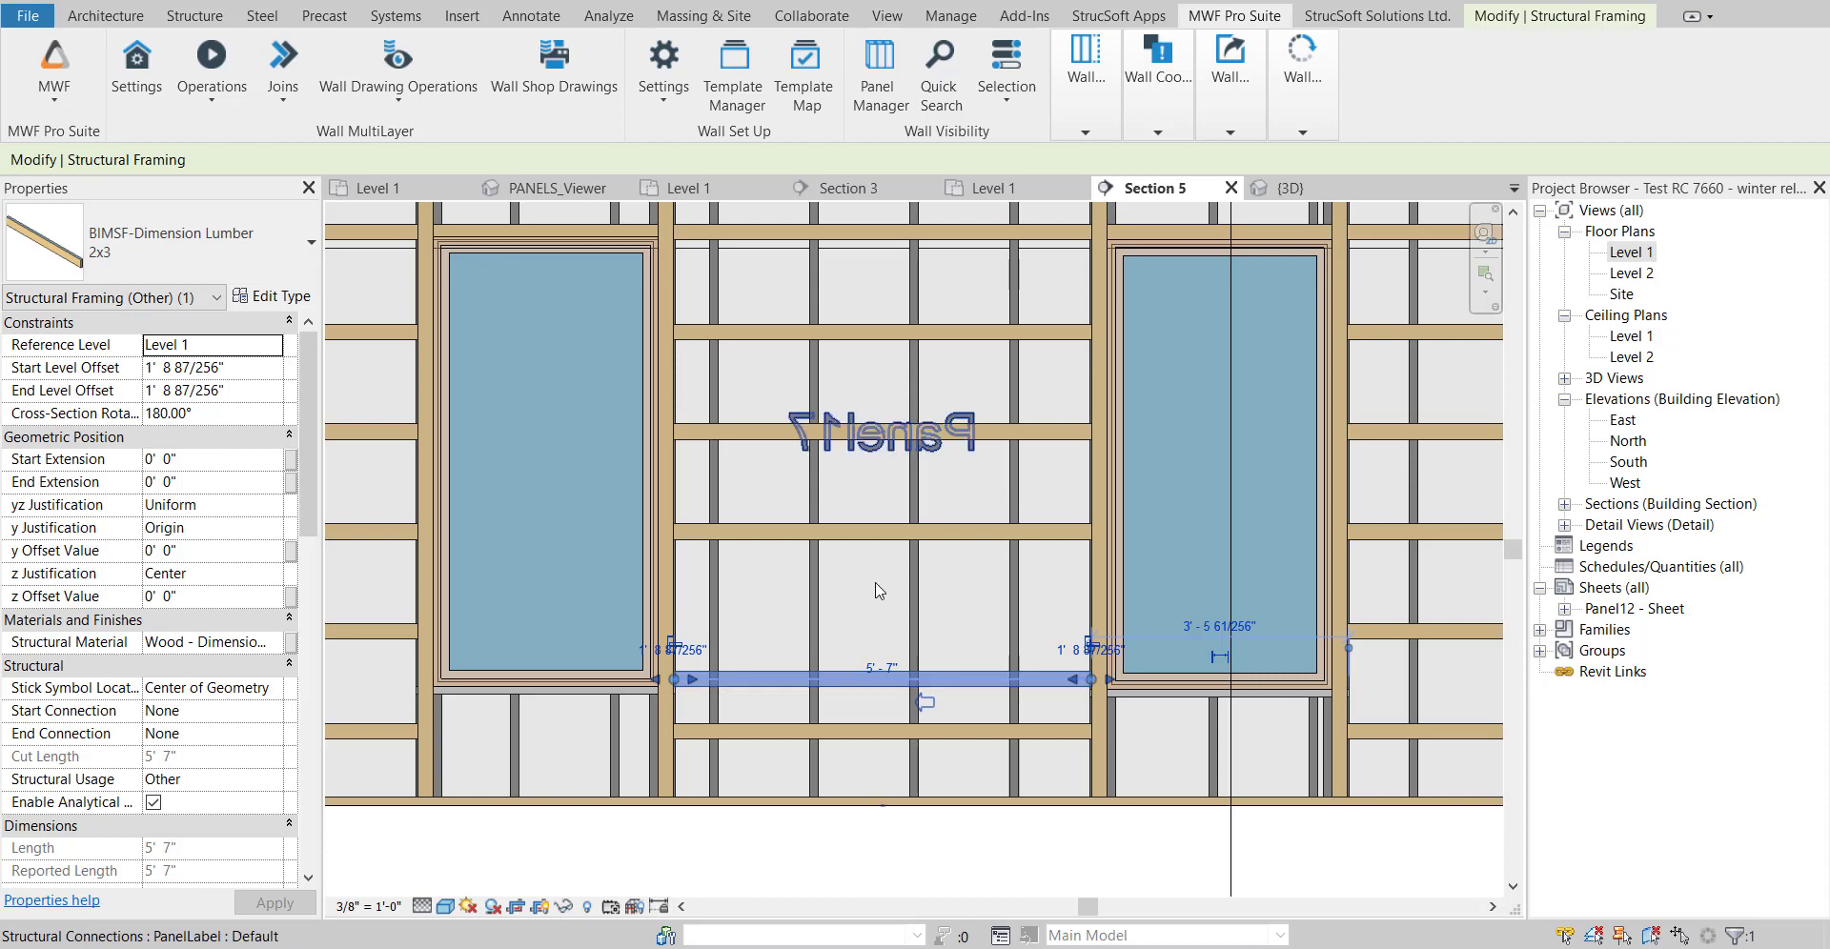
# Copy the 2x3 horizontal directly above the moved one about 11 1/4" downward between the windows.
pyautogui.click(884, 641)
pyautogui.click(879, 536)
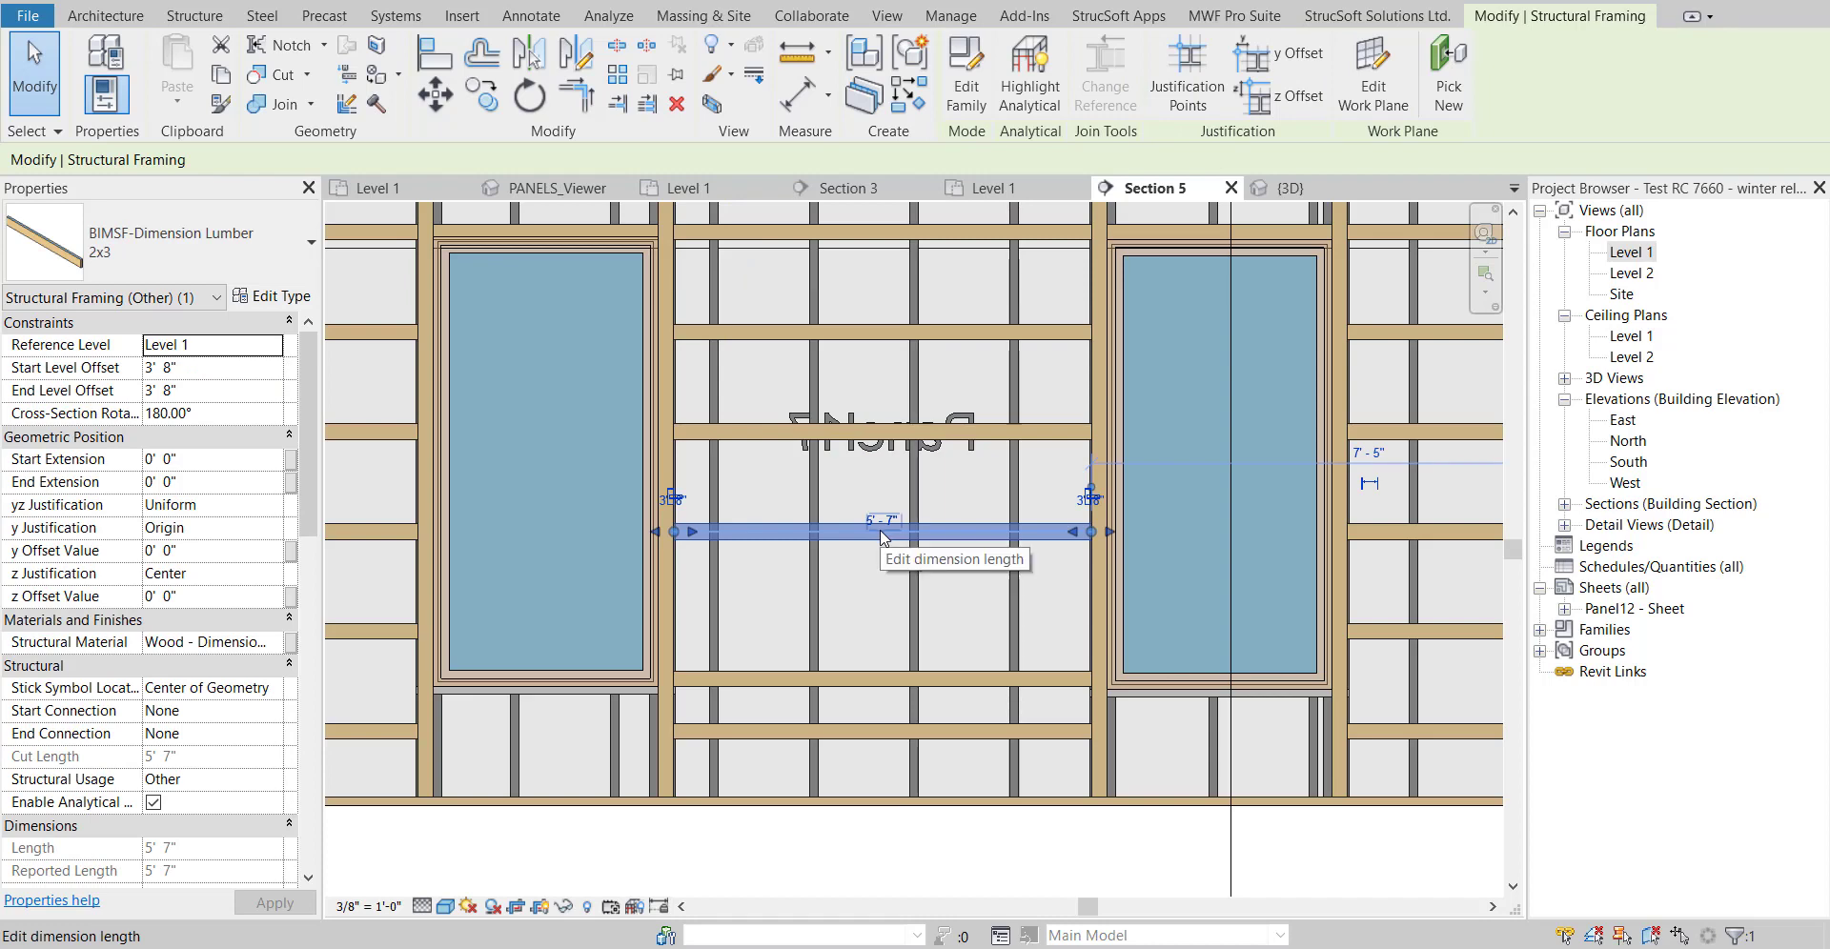
pyautogui.press('c')
pyautogui.press('c')
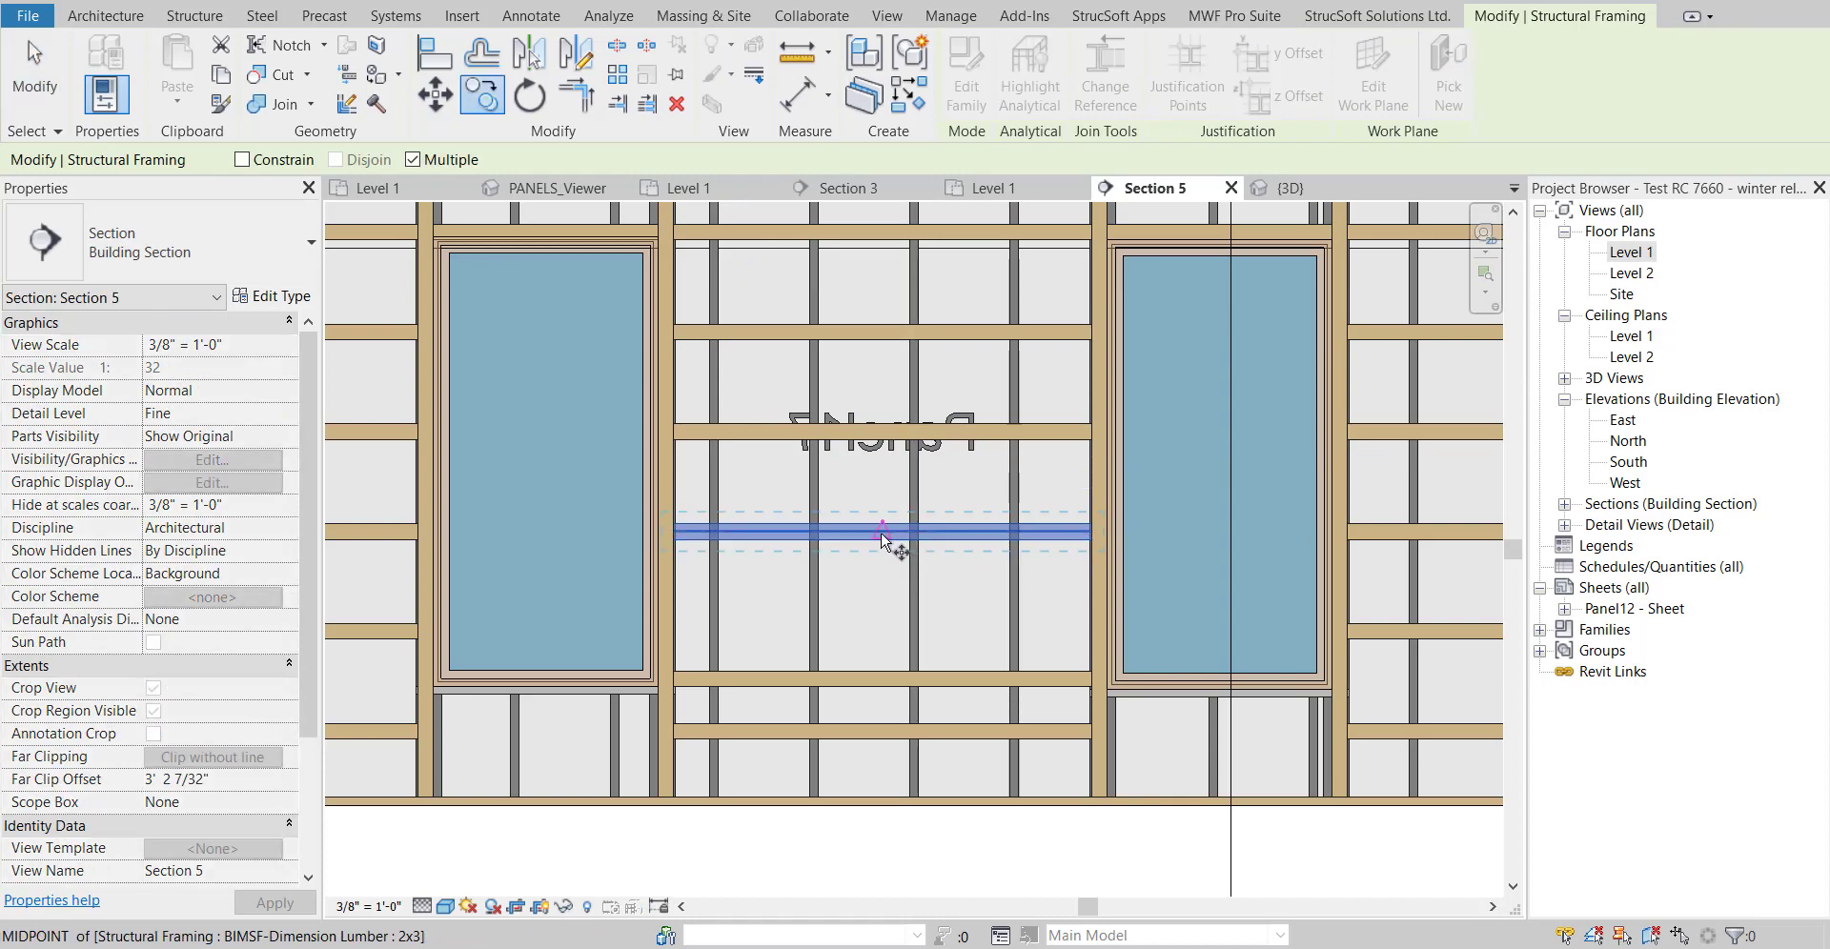
pyautogui.click(881, 536)
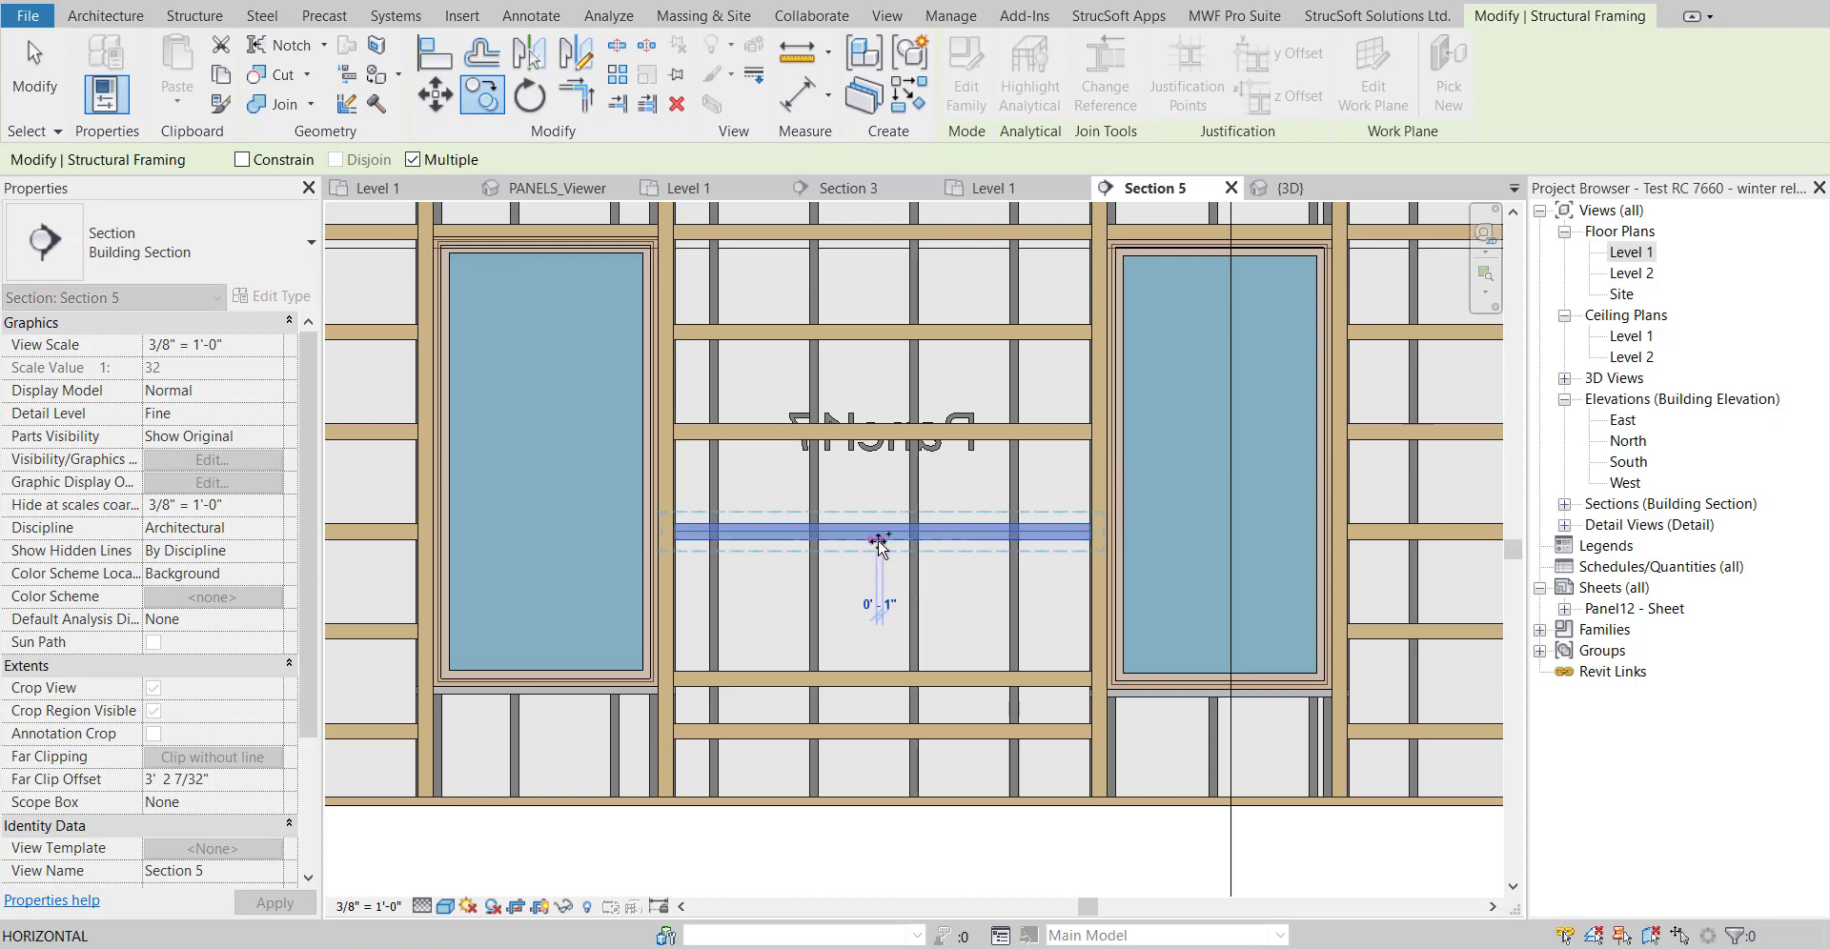
pyautogui.click(884, 603)
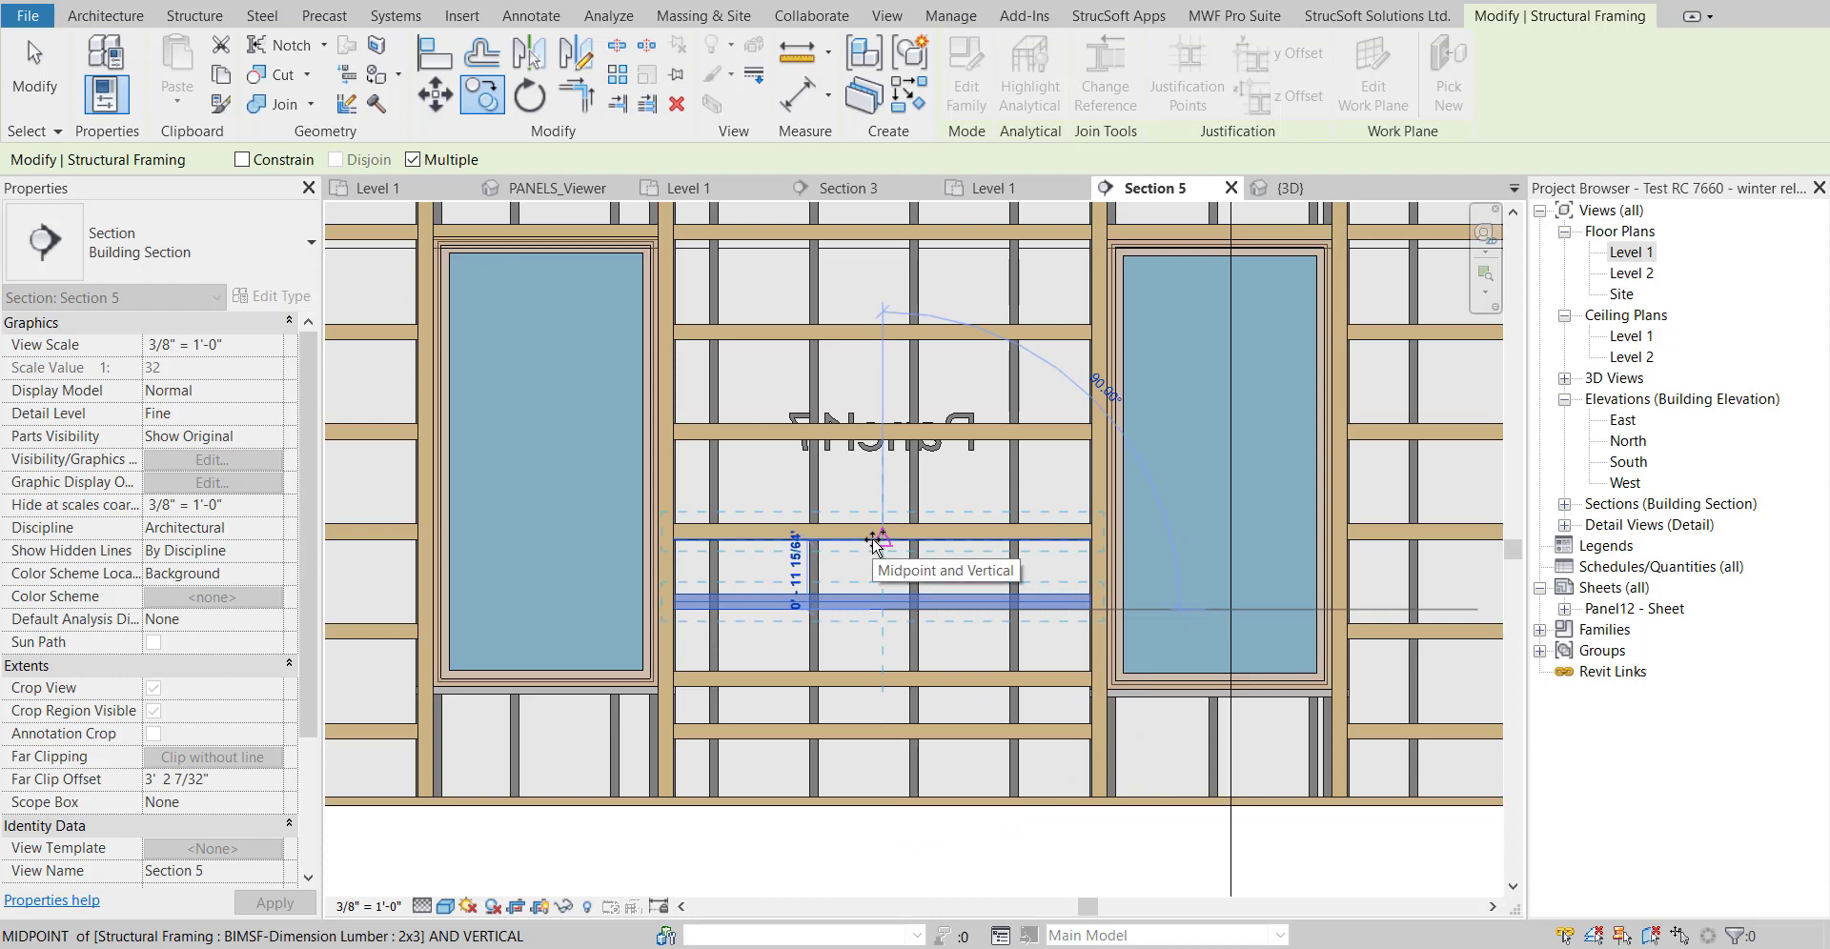
pyautogui.press('Escape')
pyautogui.press('Escape')
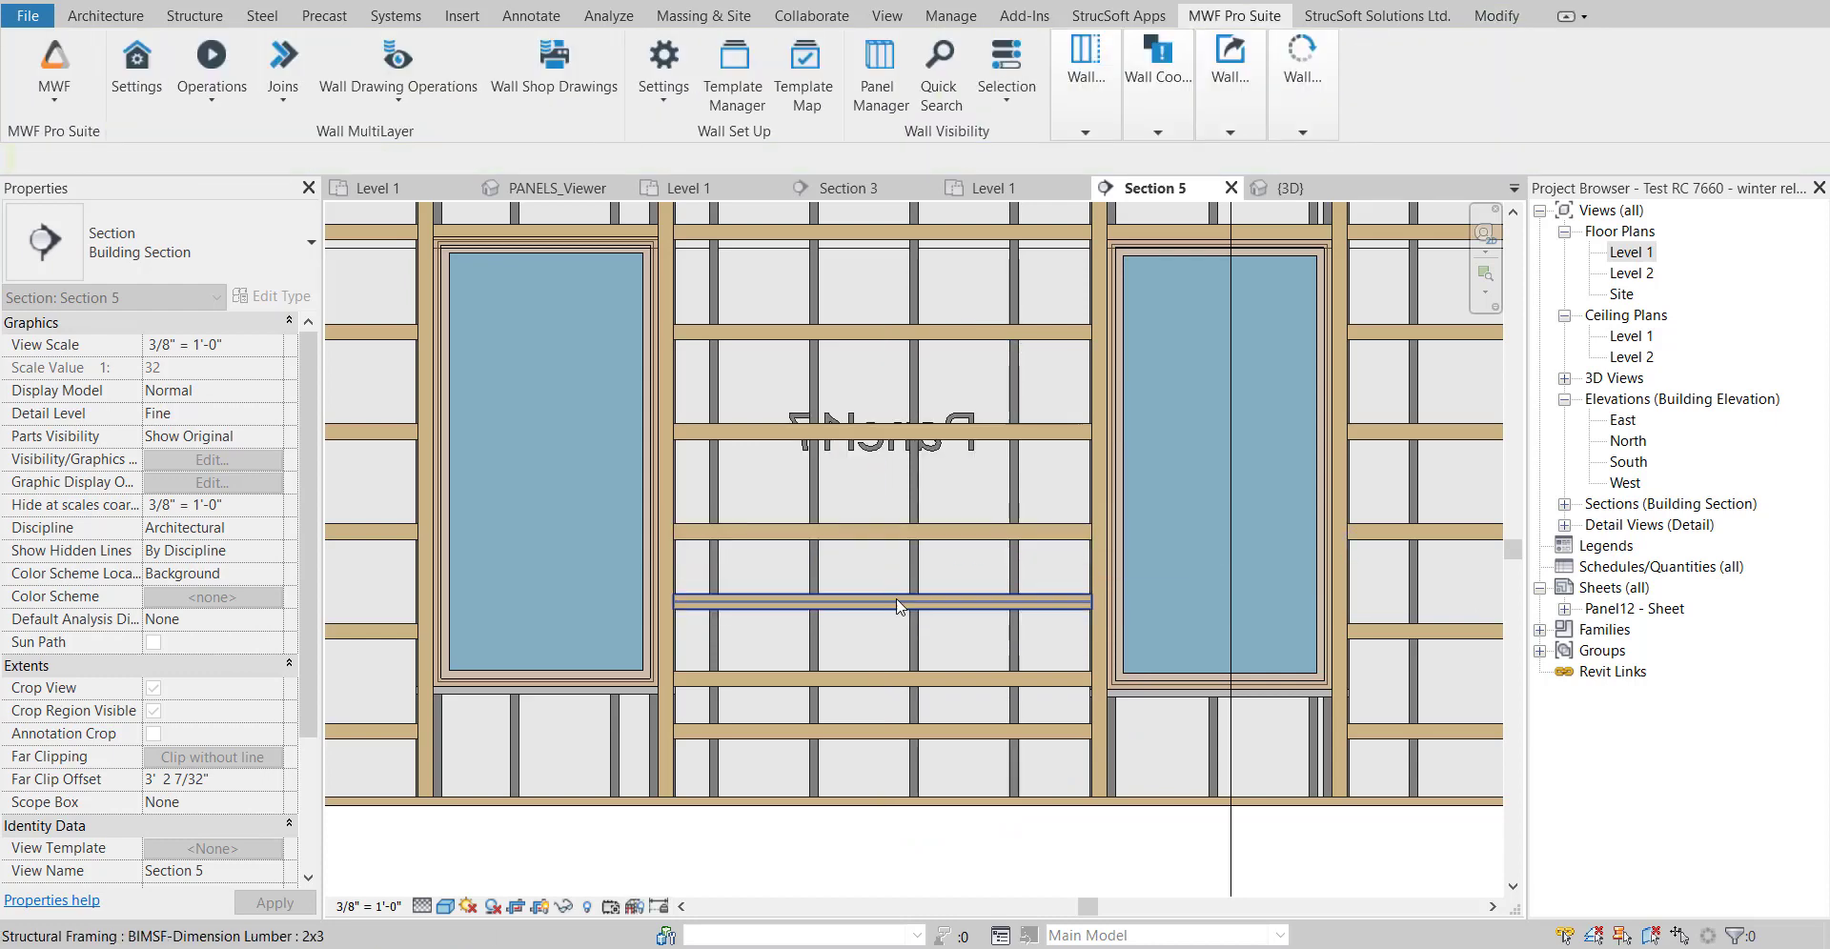
# Associate the copied 2x3 horizontal with the panel using the multilayer Add Member operation and the member tag Horizontal.
pyautogui.click(912, 579)
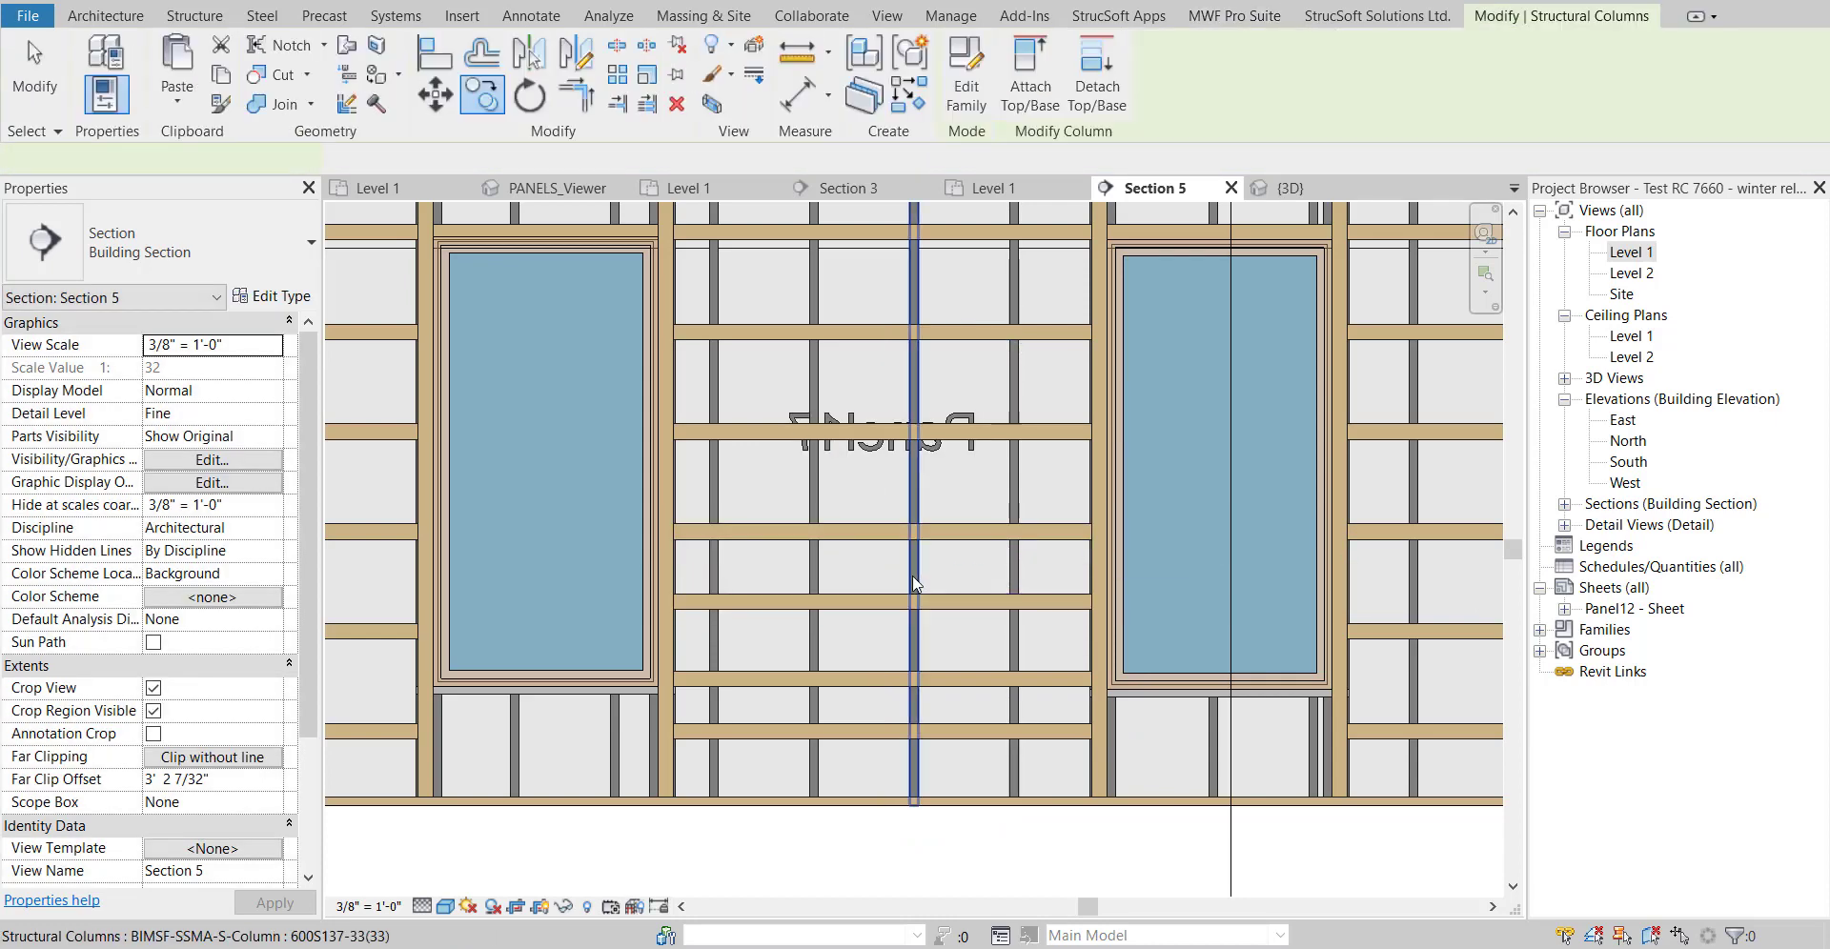
pyautogui.click(866, 596)
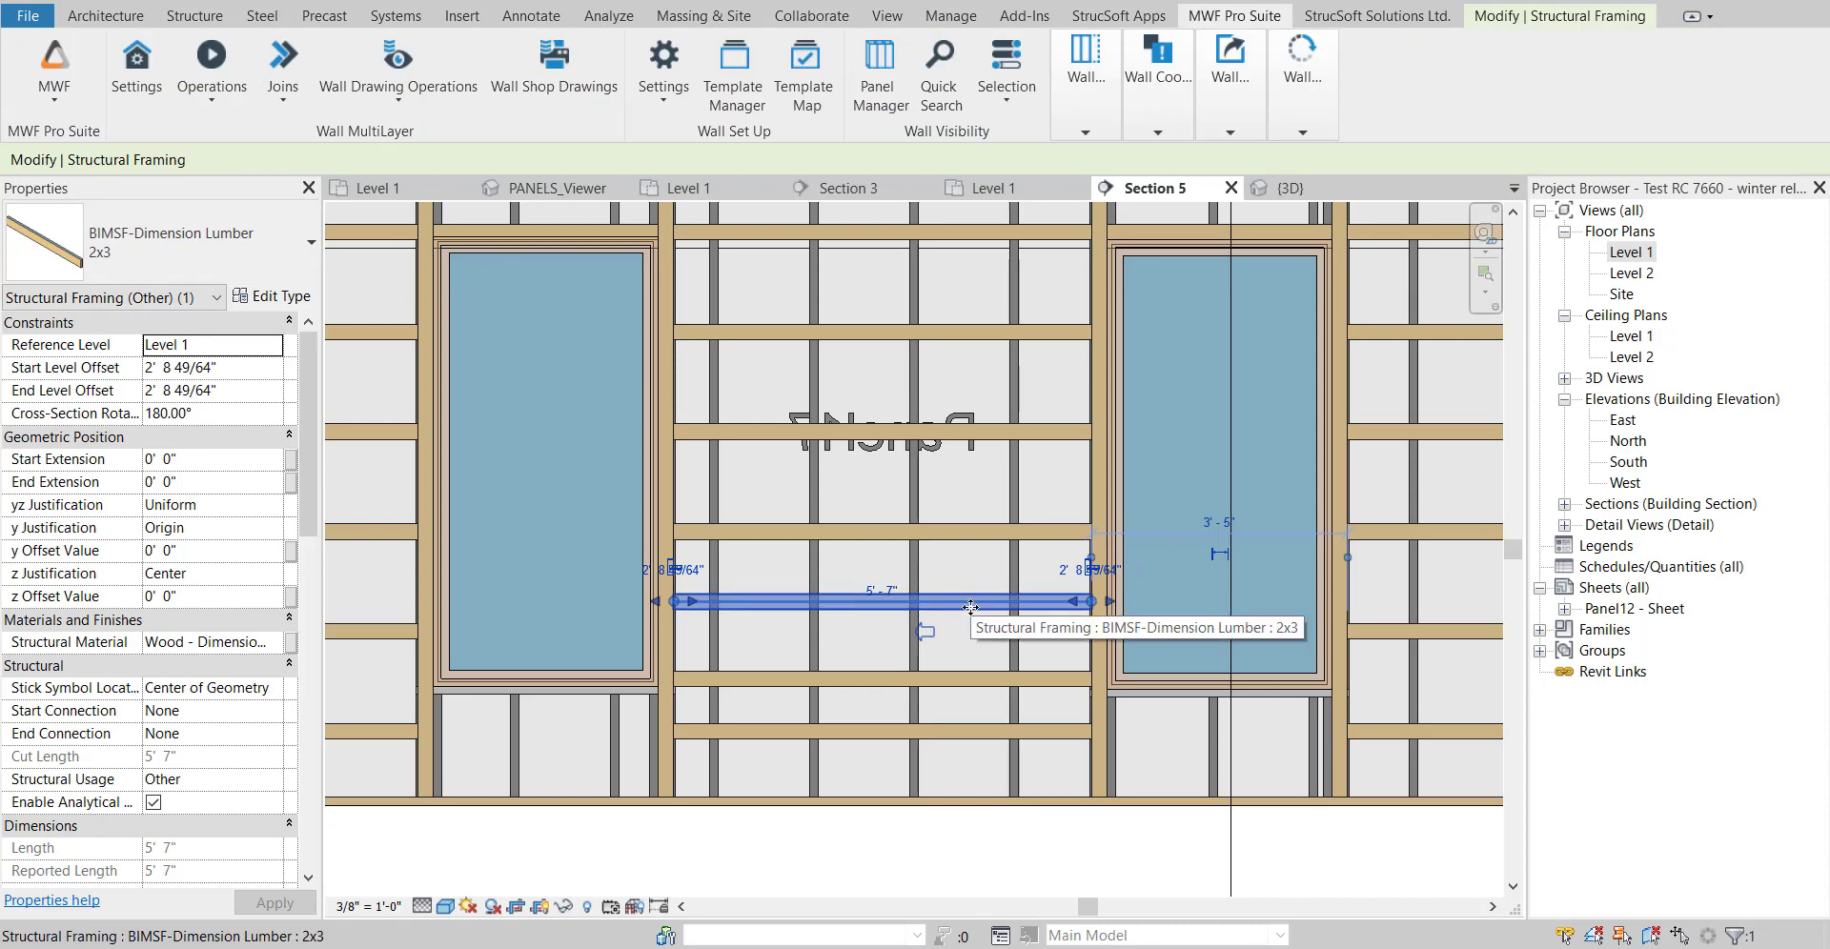
pyautogui.click(211, 72)
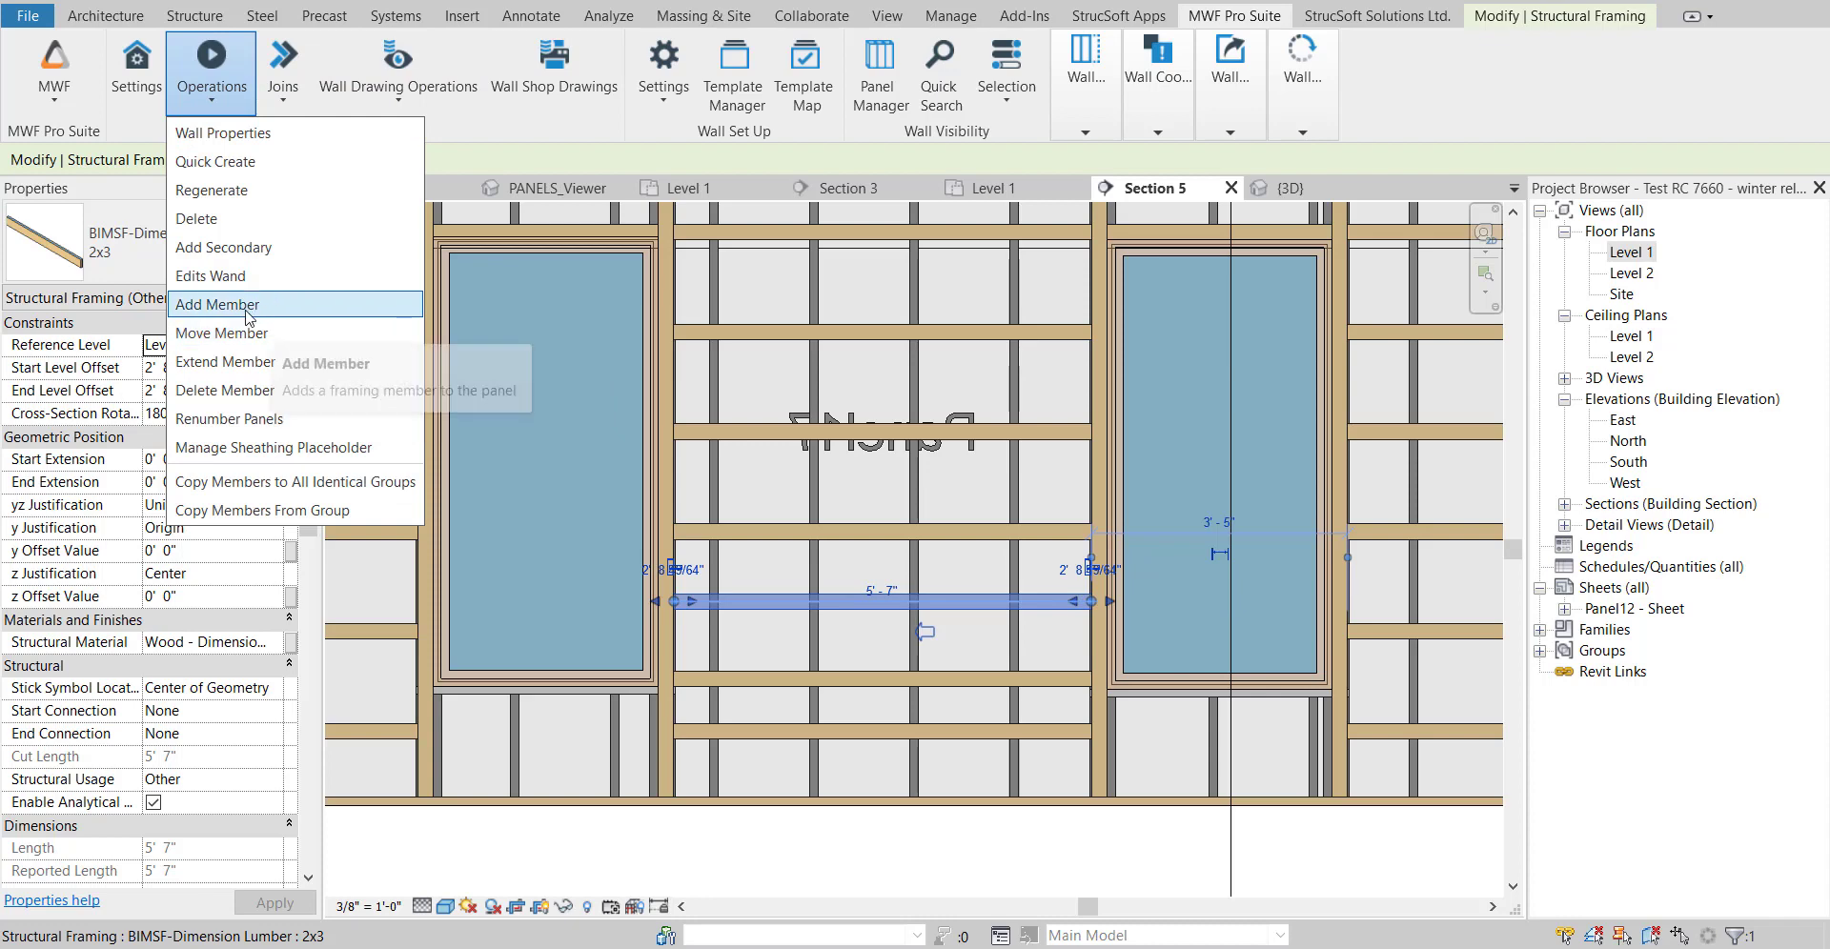
pyautogui.click(286, 304)
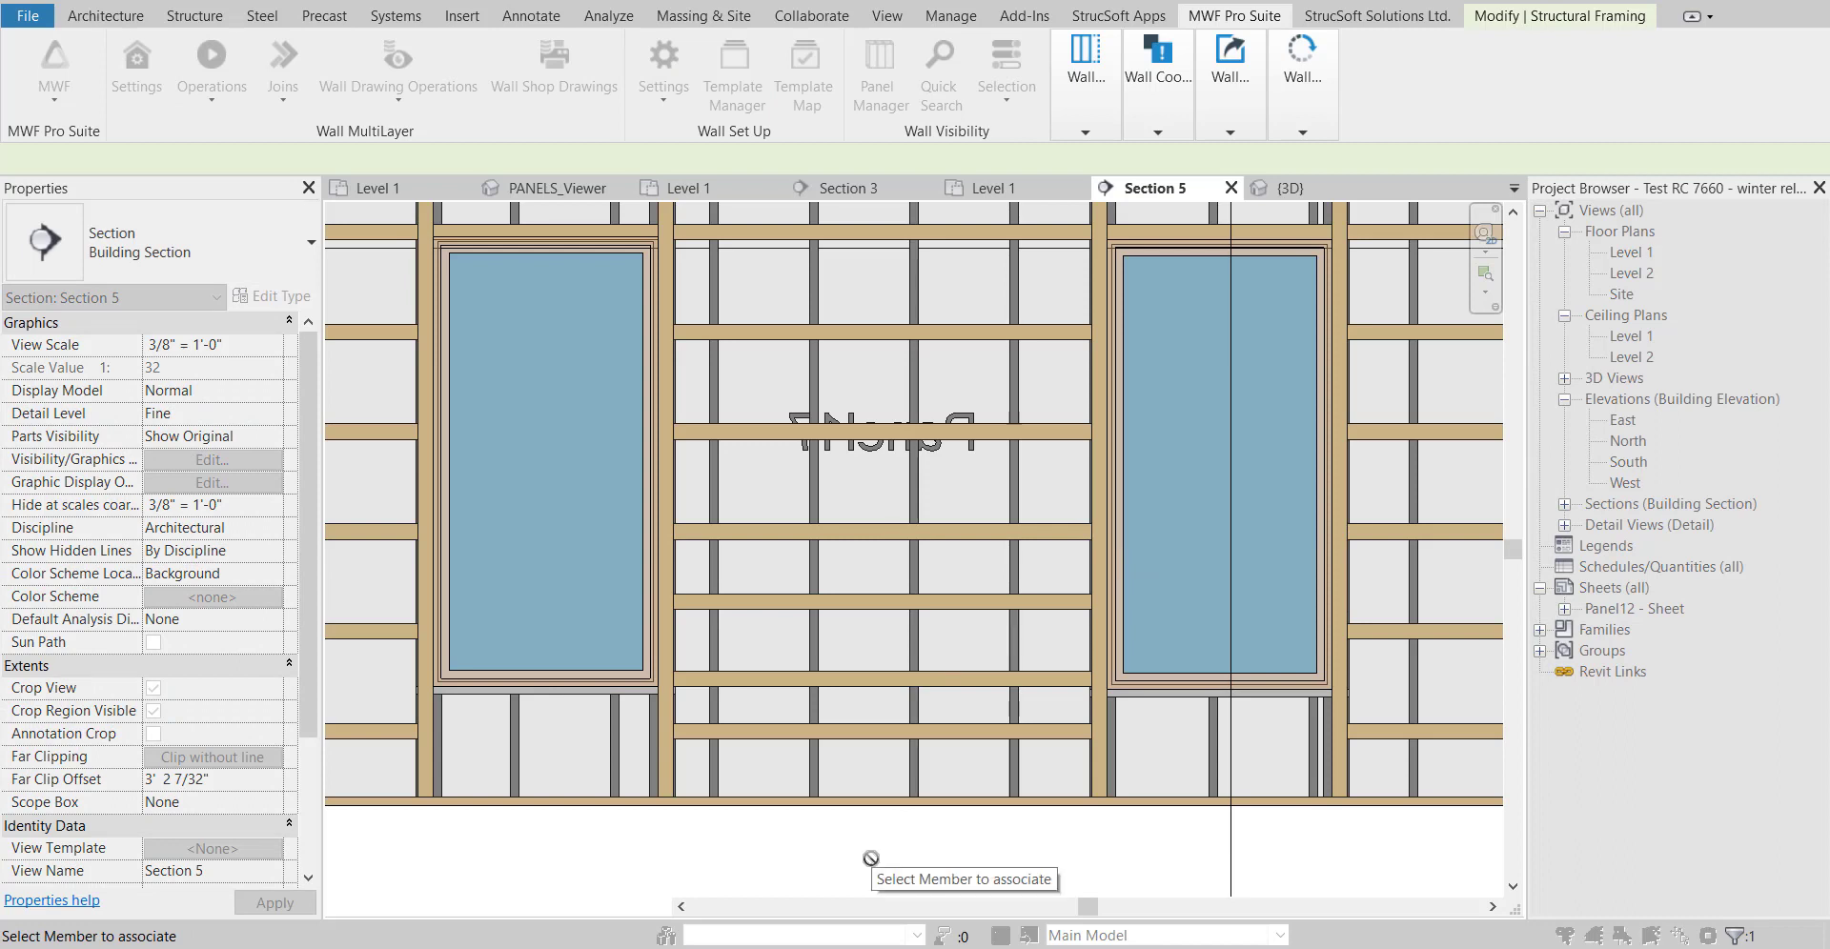
pyautogui.click(868, 600)
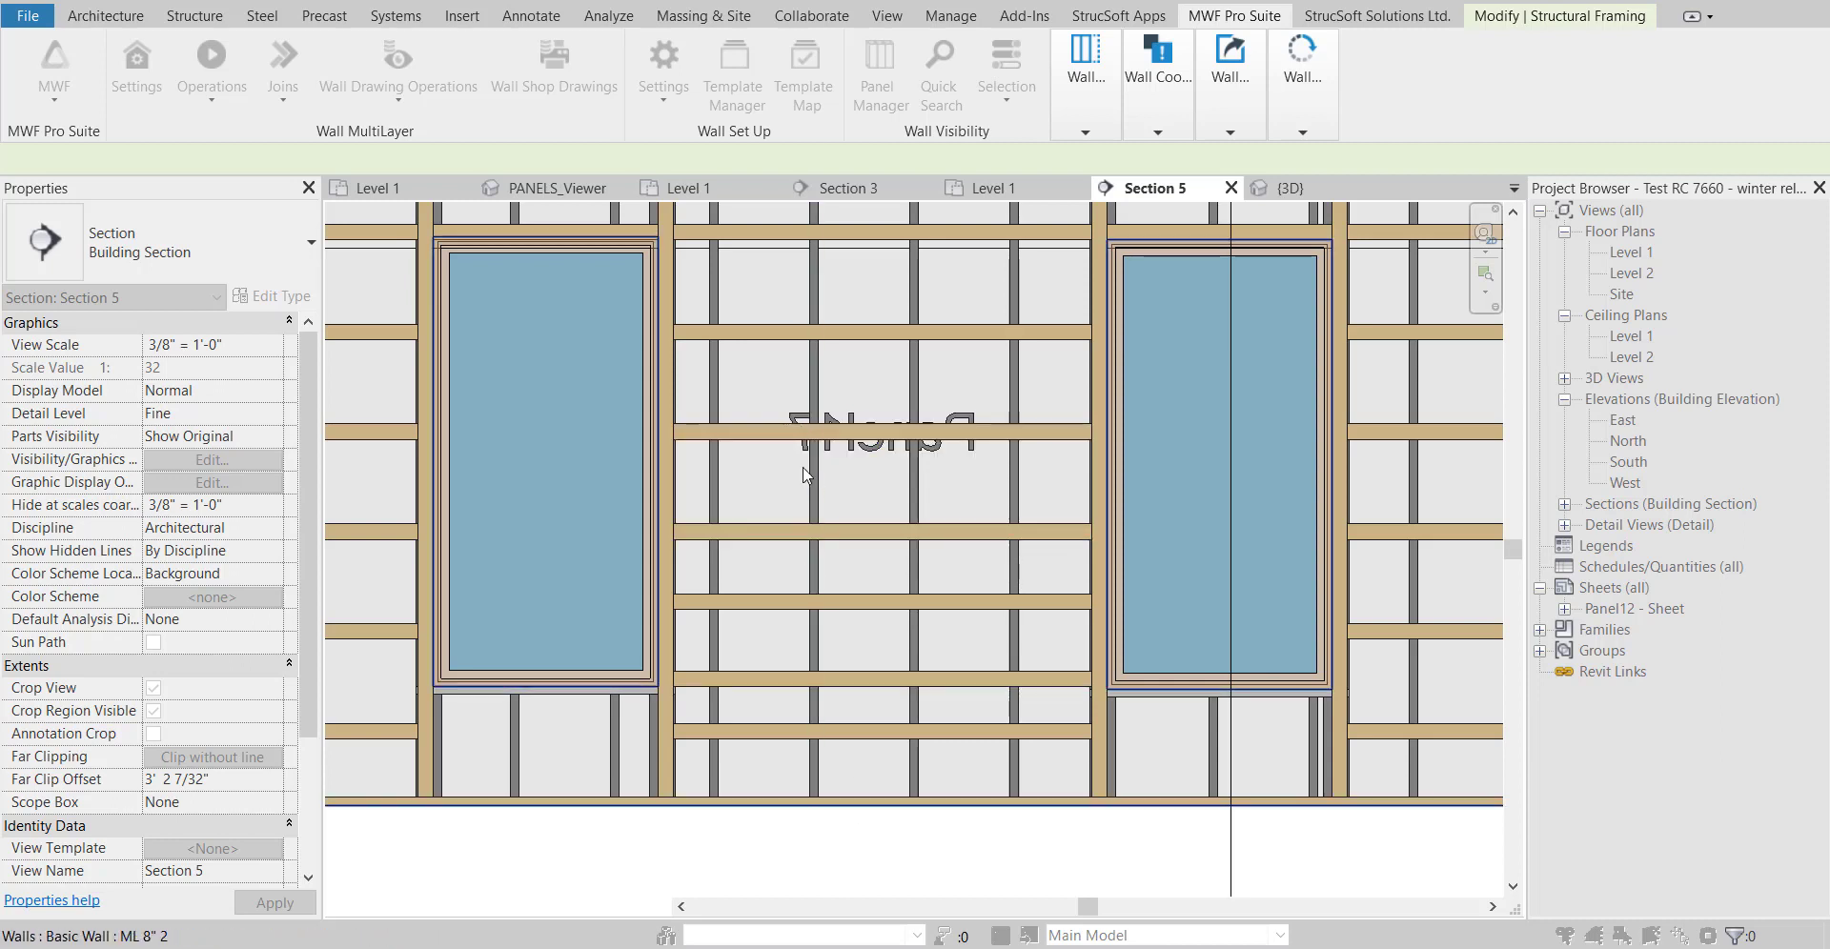
pyautogui.click(762, 455)
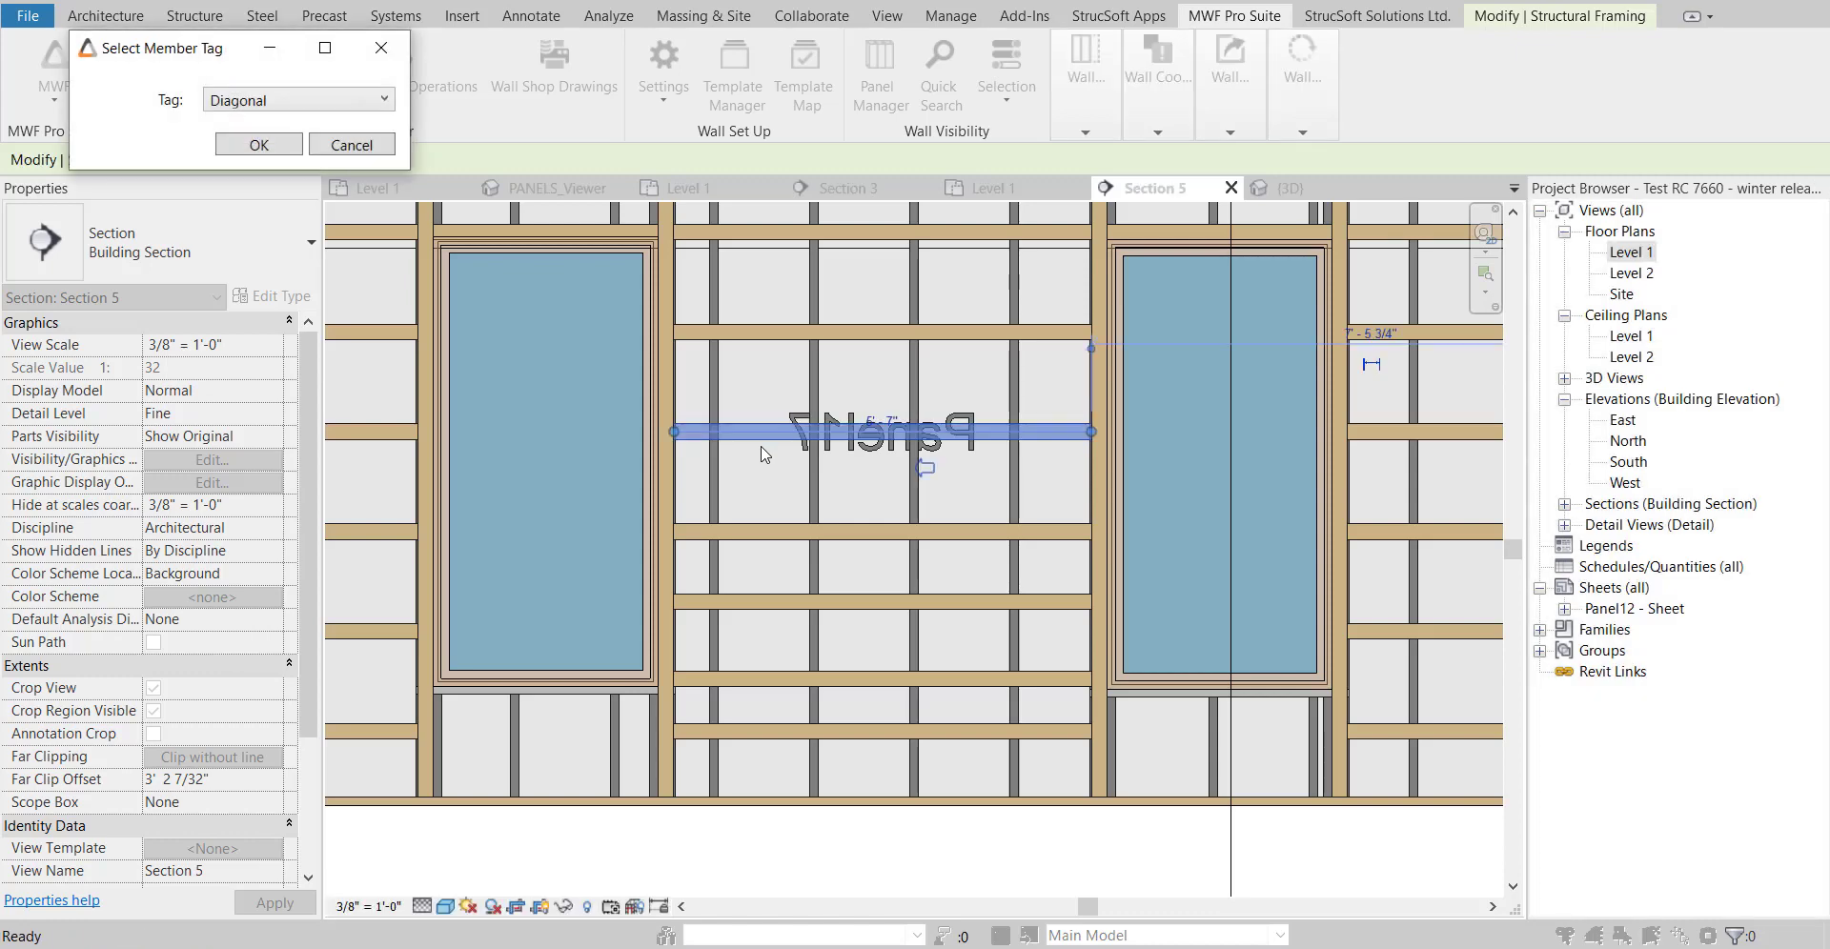
pyautogui.moveTo(167, 59); pyautogui.dragTo(780, 372)
pyautogui.click(905, 420)
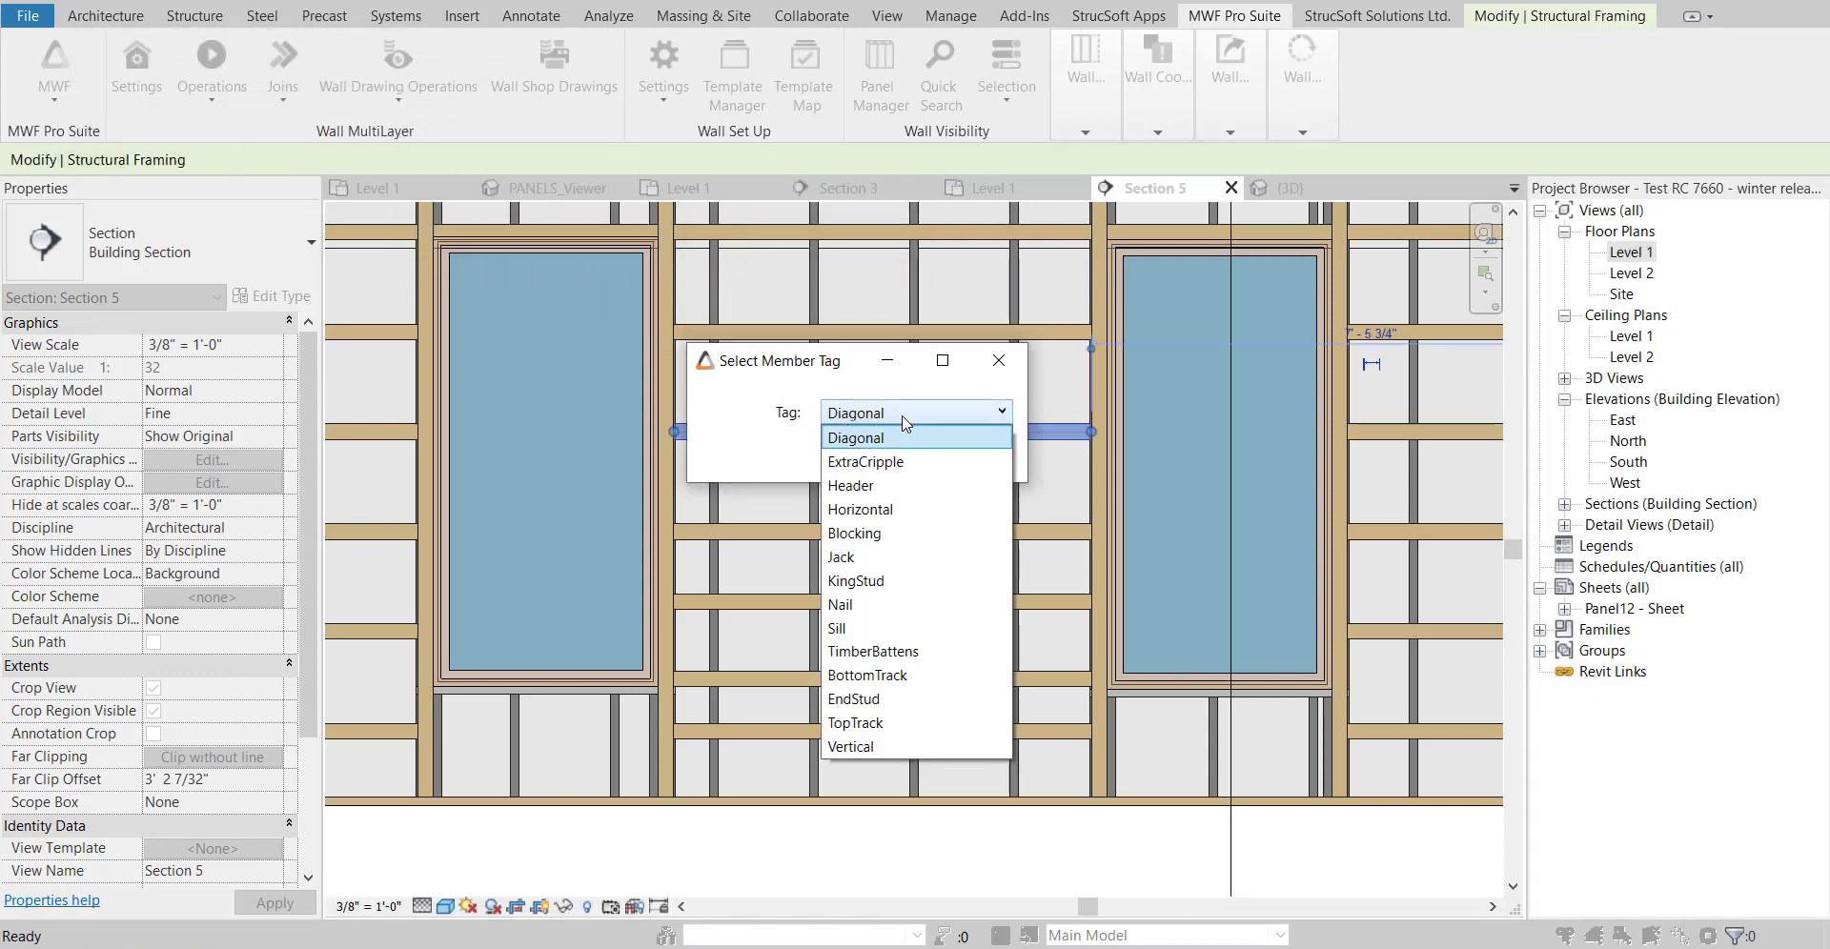
pyautogui.click(894, 510)
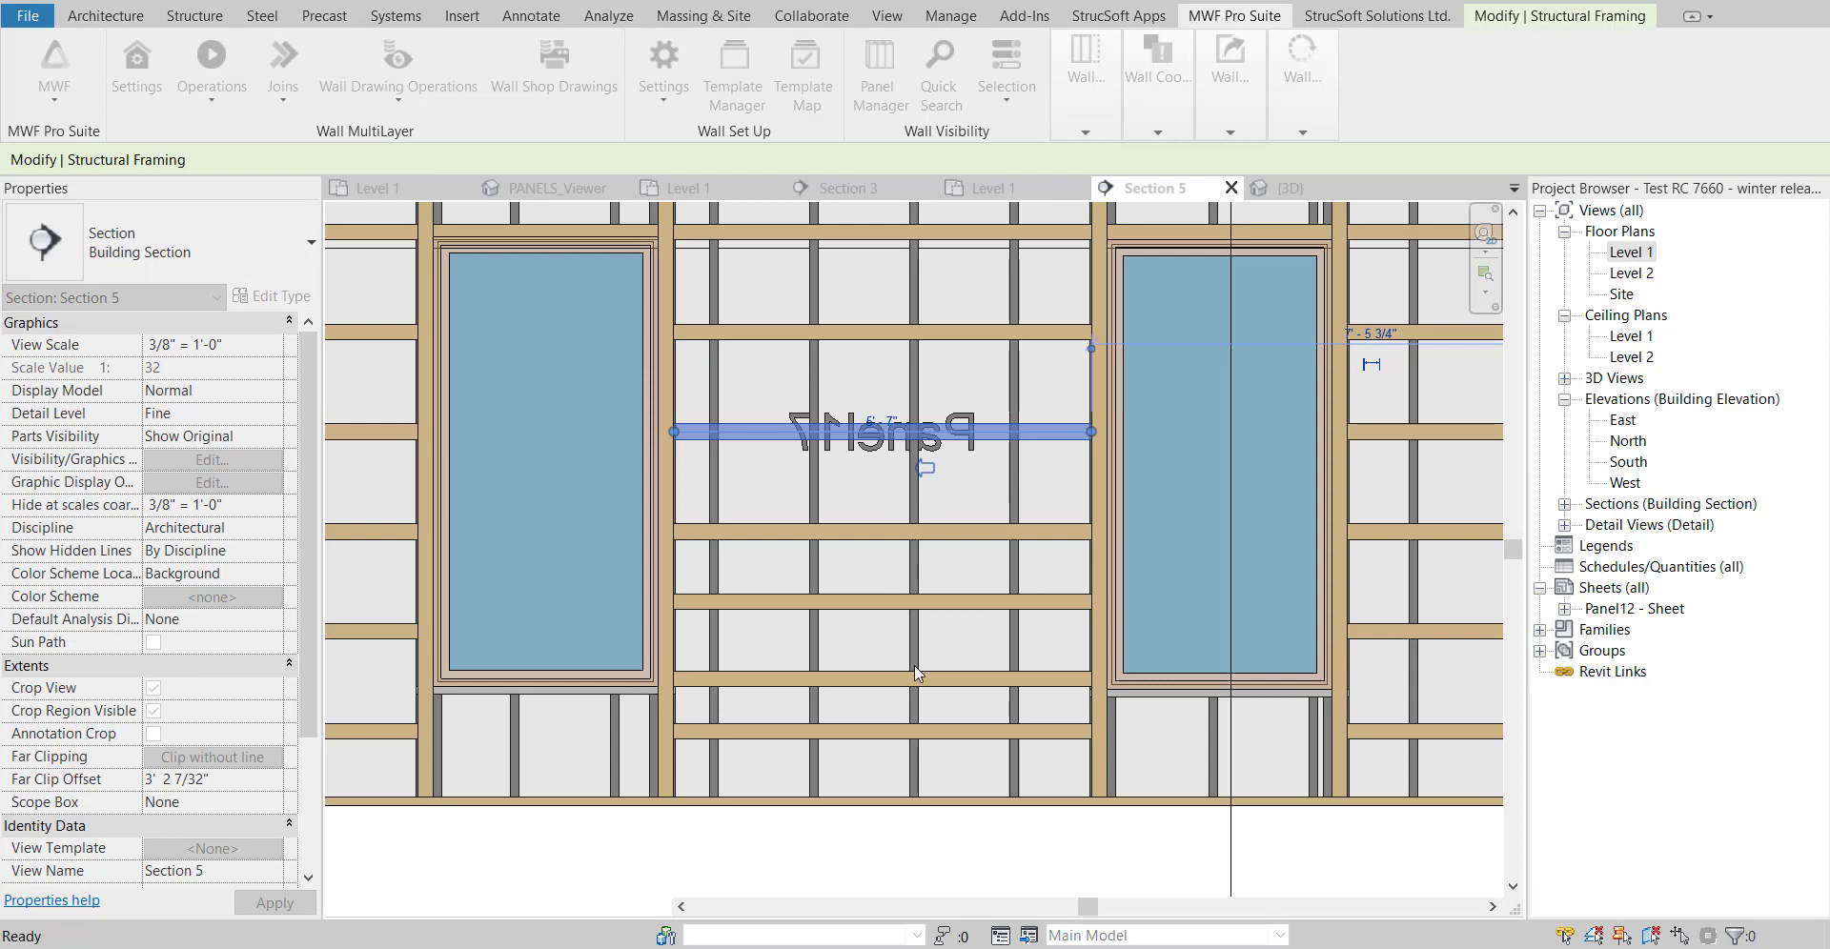
pyautogui.click(893, 674)
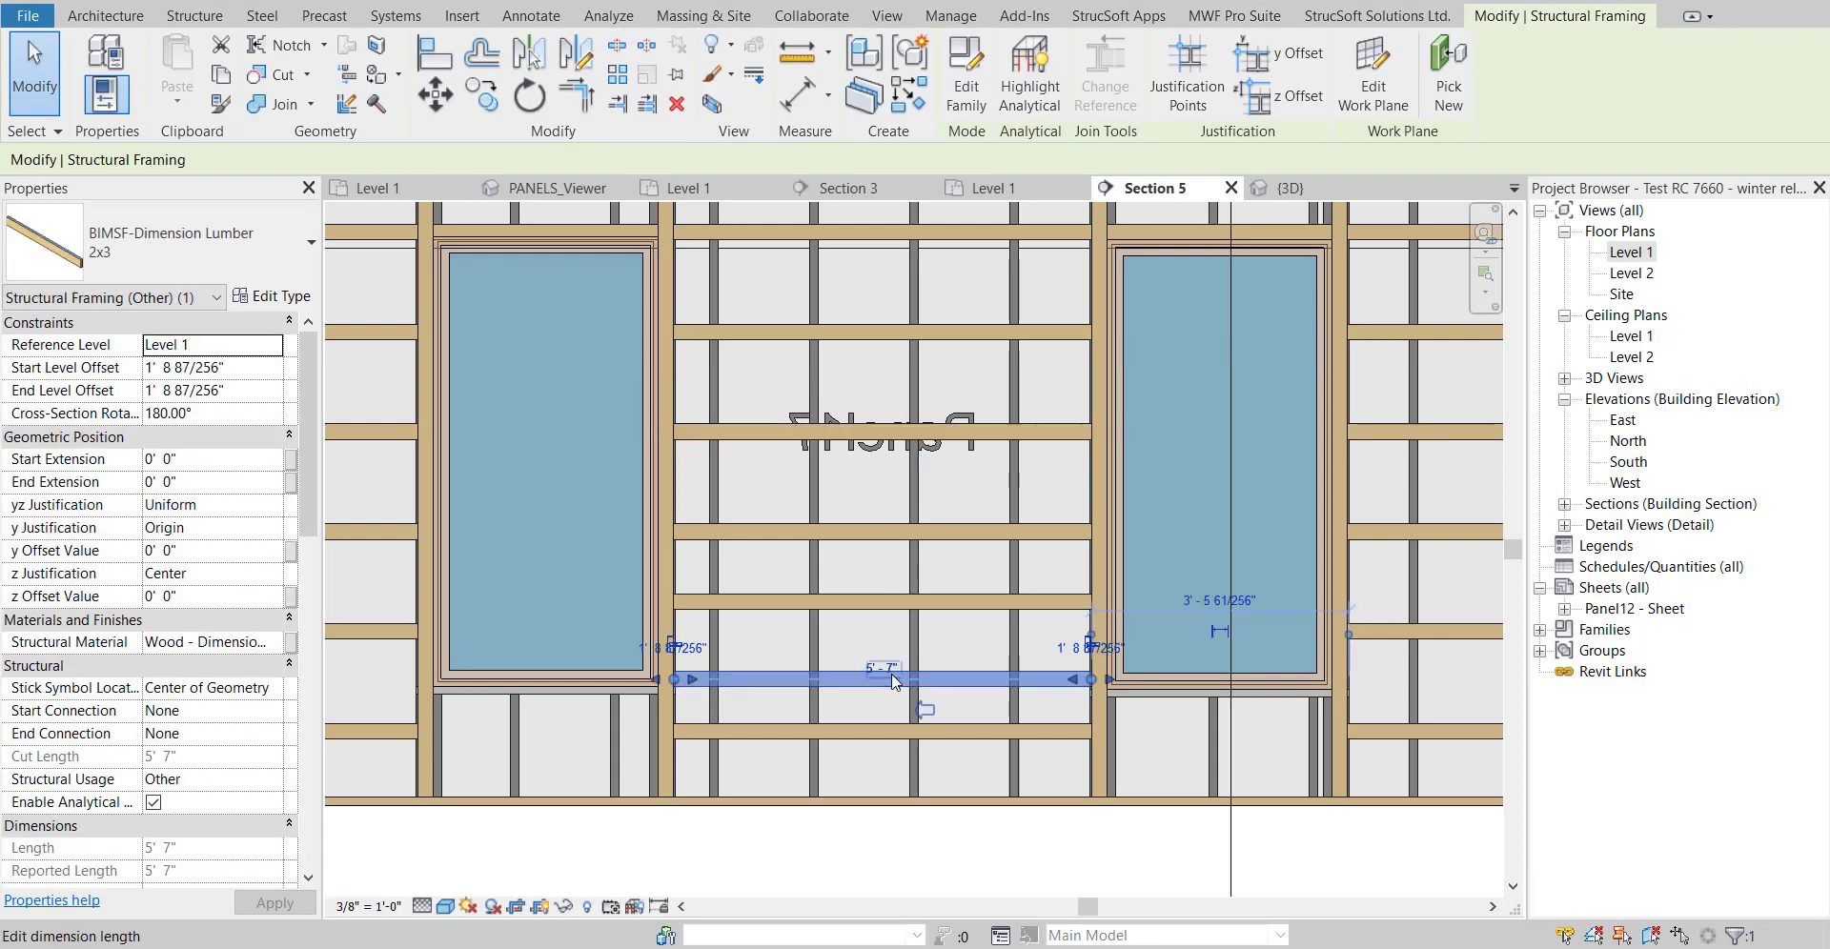
pyautogui.press('Escape')
pyautogui.moveTo(957, 689); pyautogui.dragTo(1028, 724, button='middle')
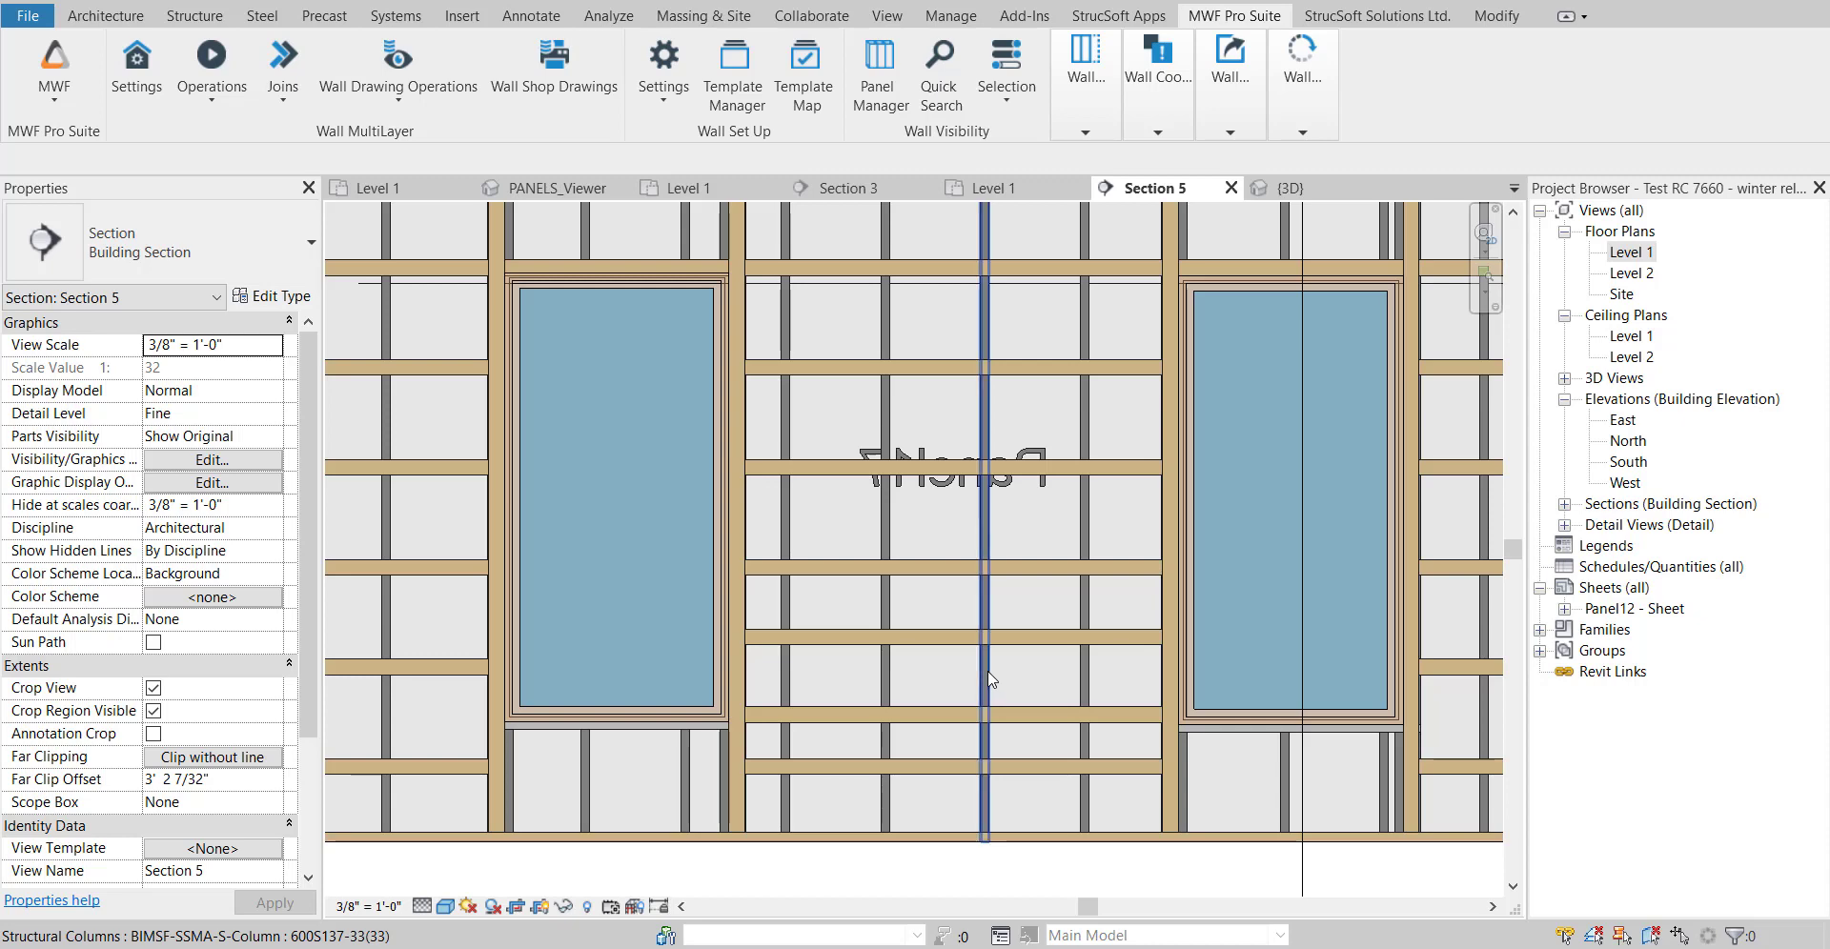
# Regenerate the panel by category from its steel stud between the windows, including Structural, Secondary, Sheathing and Sheathing Nail Lines.
pyautogui.click(988, 680)
pyautogui.click(1234, 15)
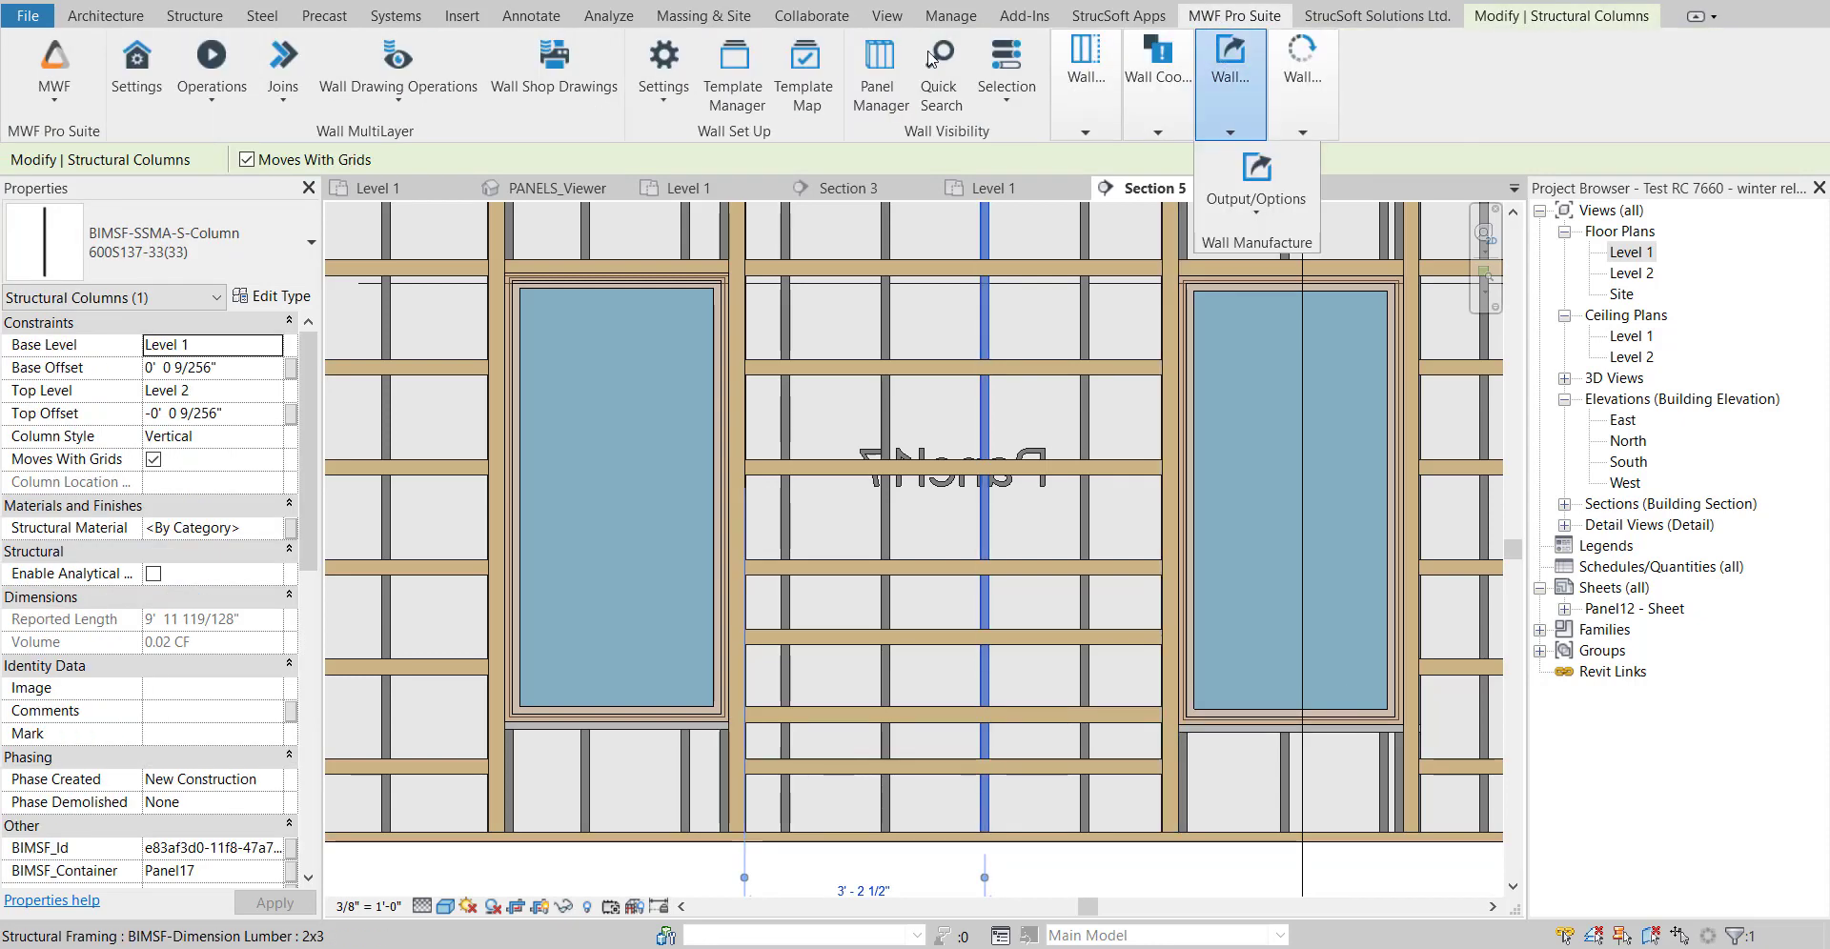
pyautogui.click(211, 67)
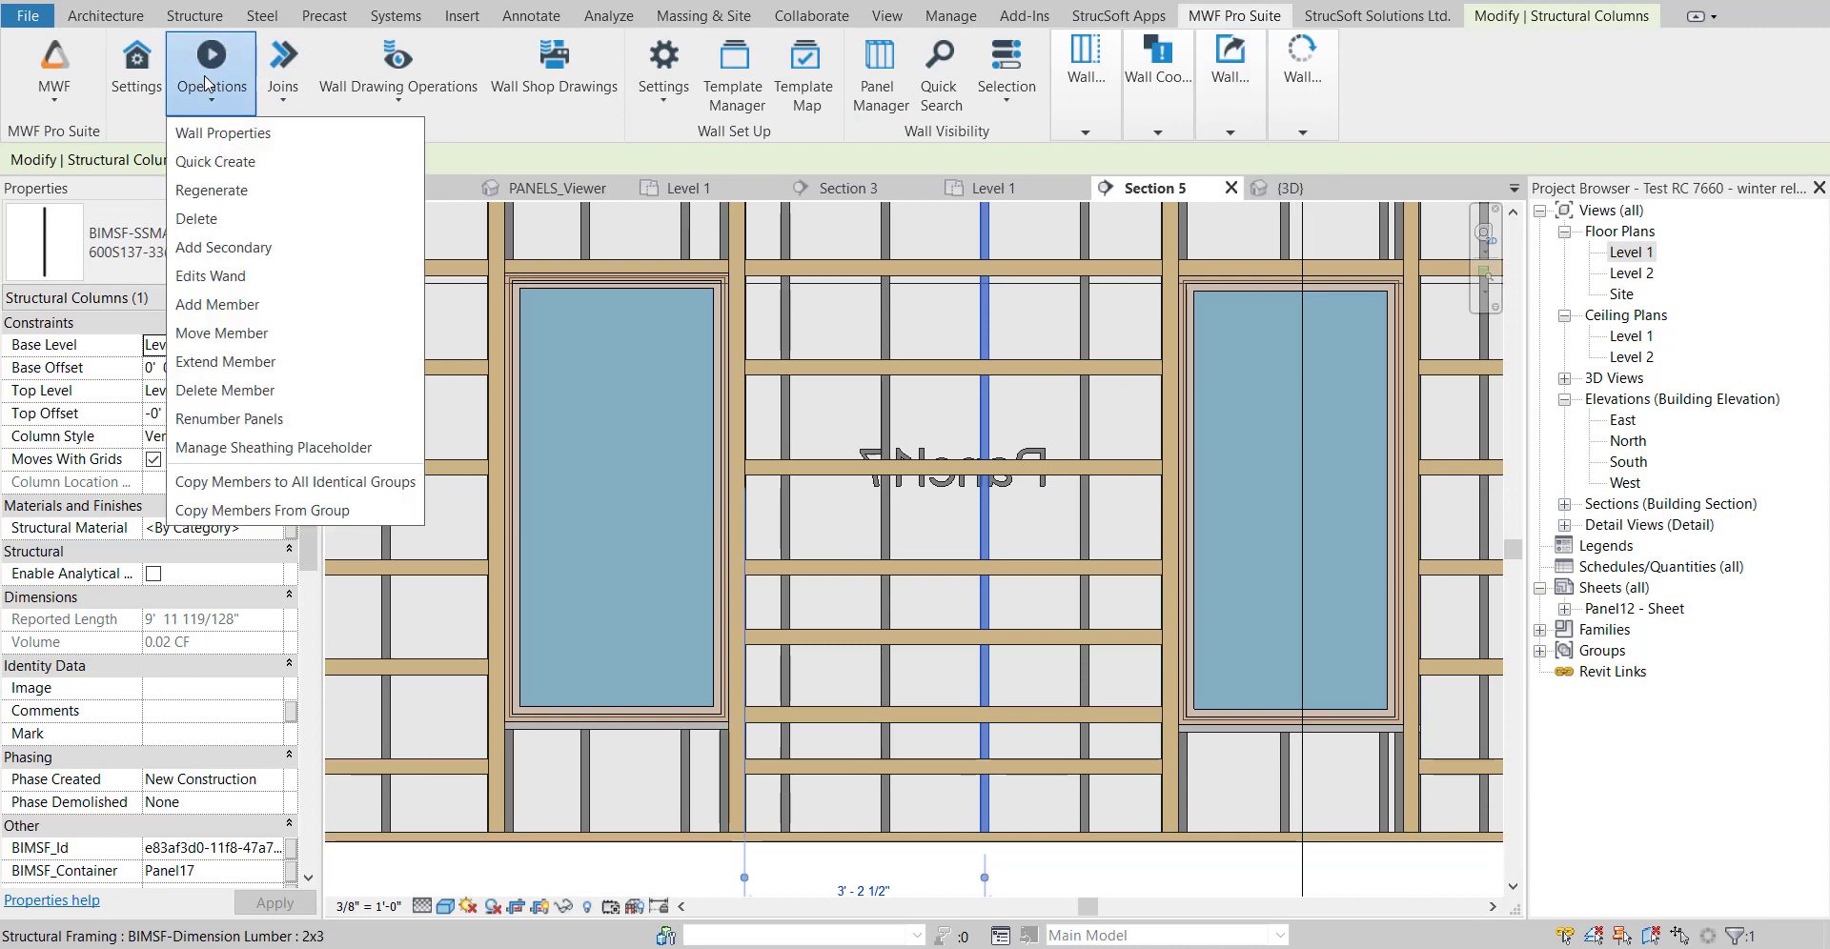
pyautogui.click(243, 193)
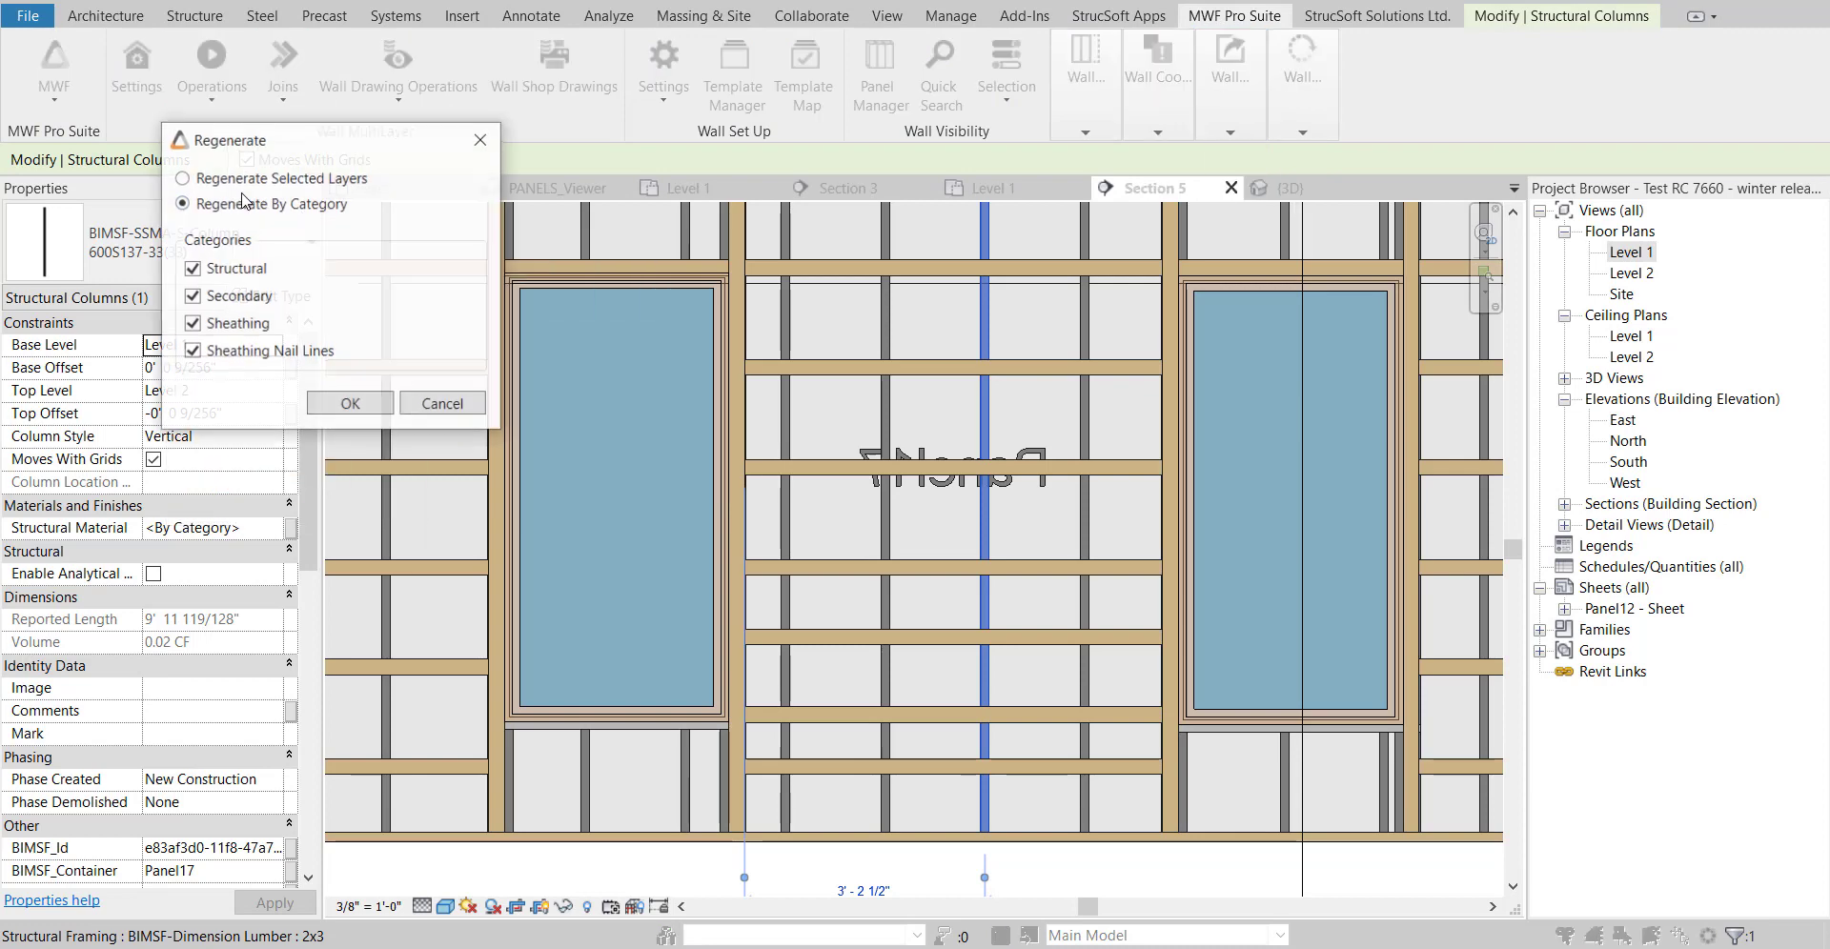
pyautogui.click(349, 405)
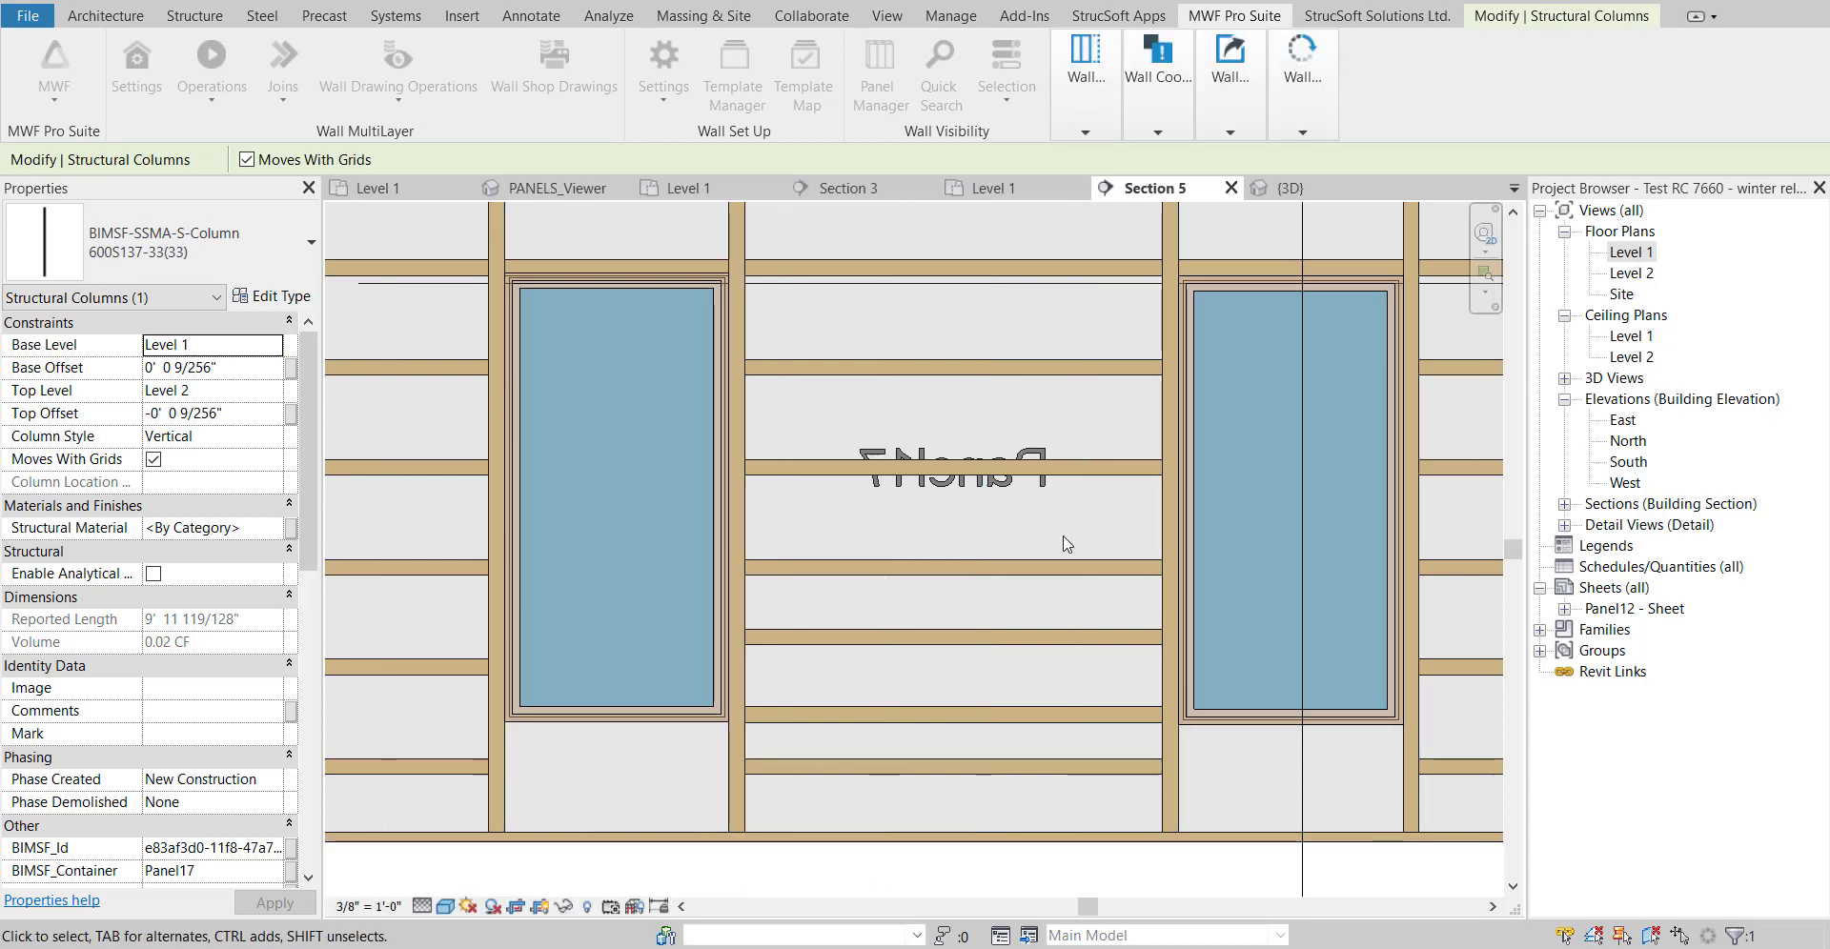
# Inspect the layer, label and tag properties of the copied 2x3 horizontal and the two horizontals above it between the windows.
pyautogui.click(917, 636)
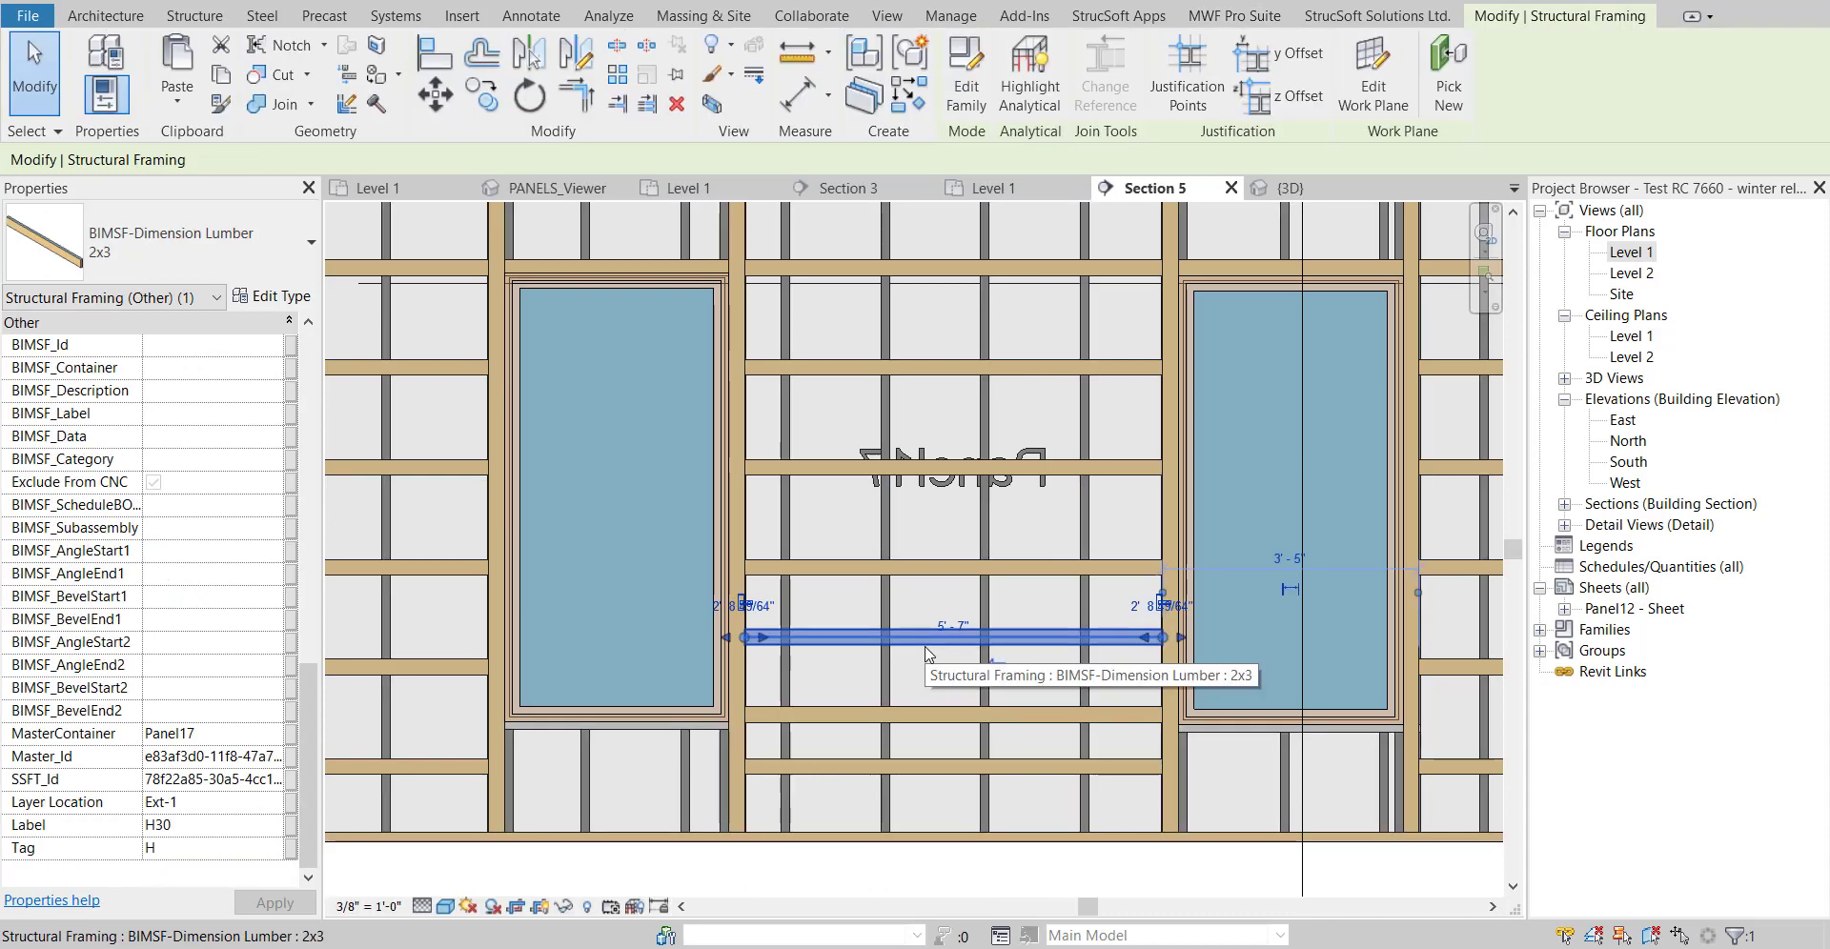
pyautogui.click(943, 577)
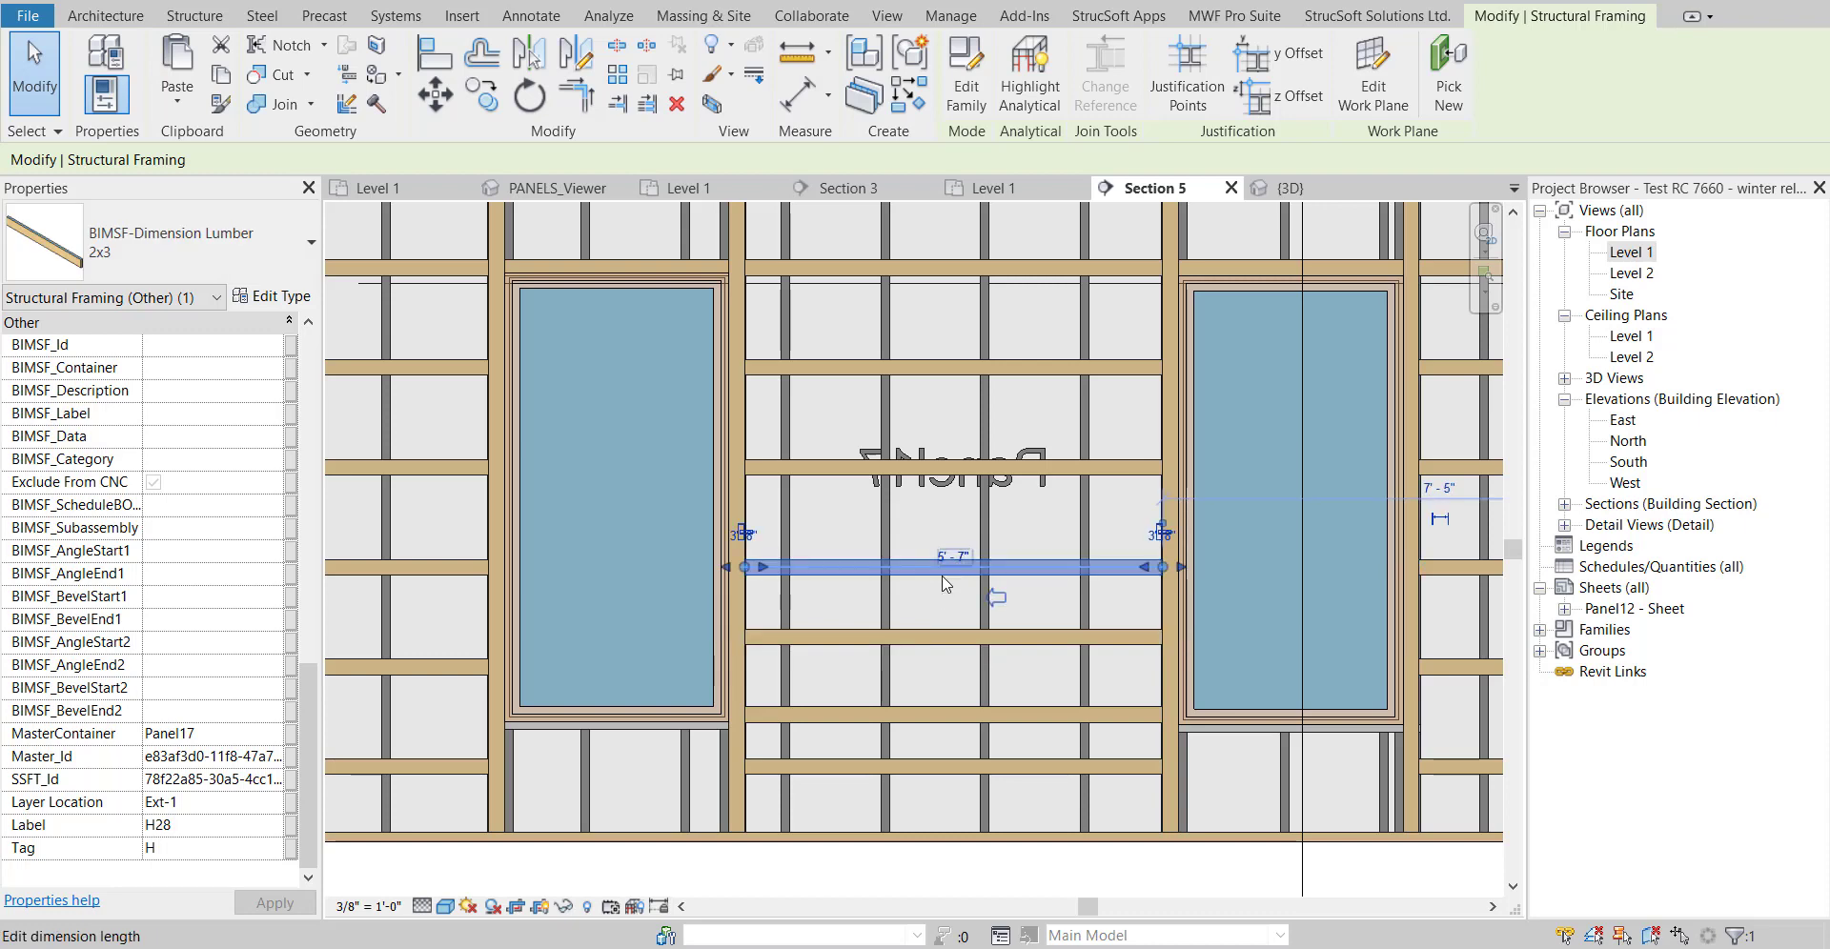
pyautogui.click(825, 470)
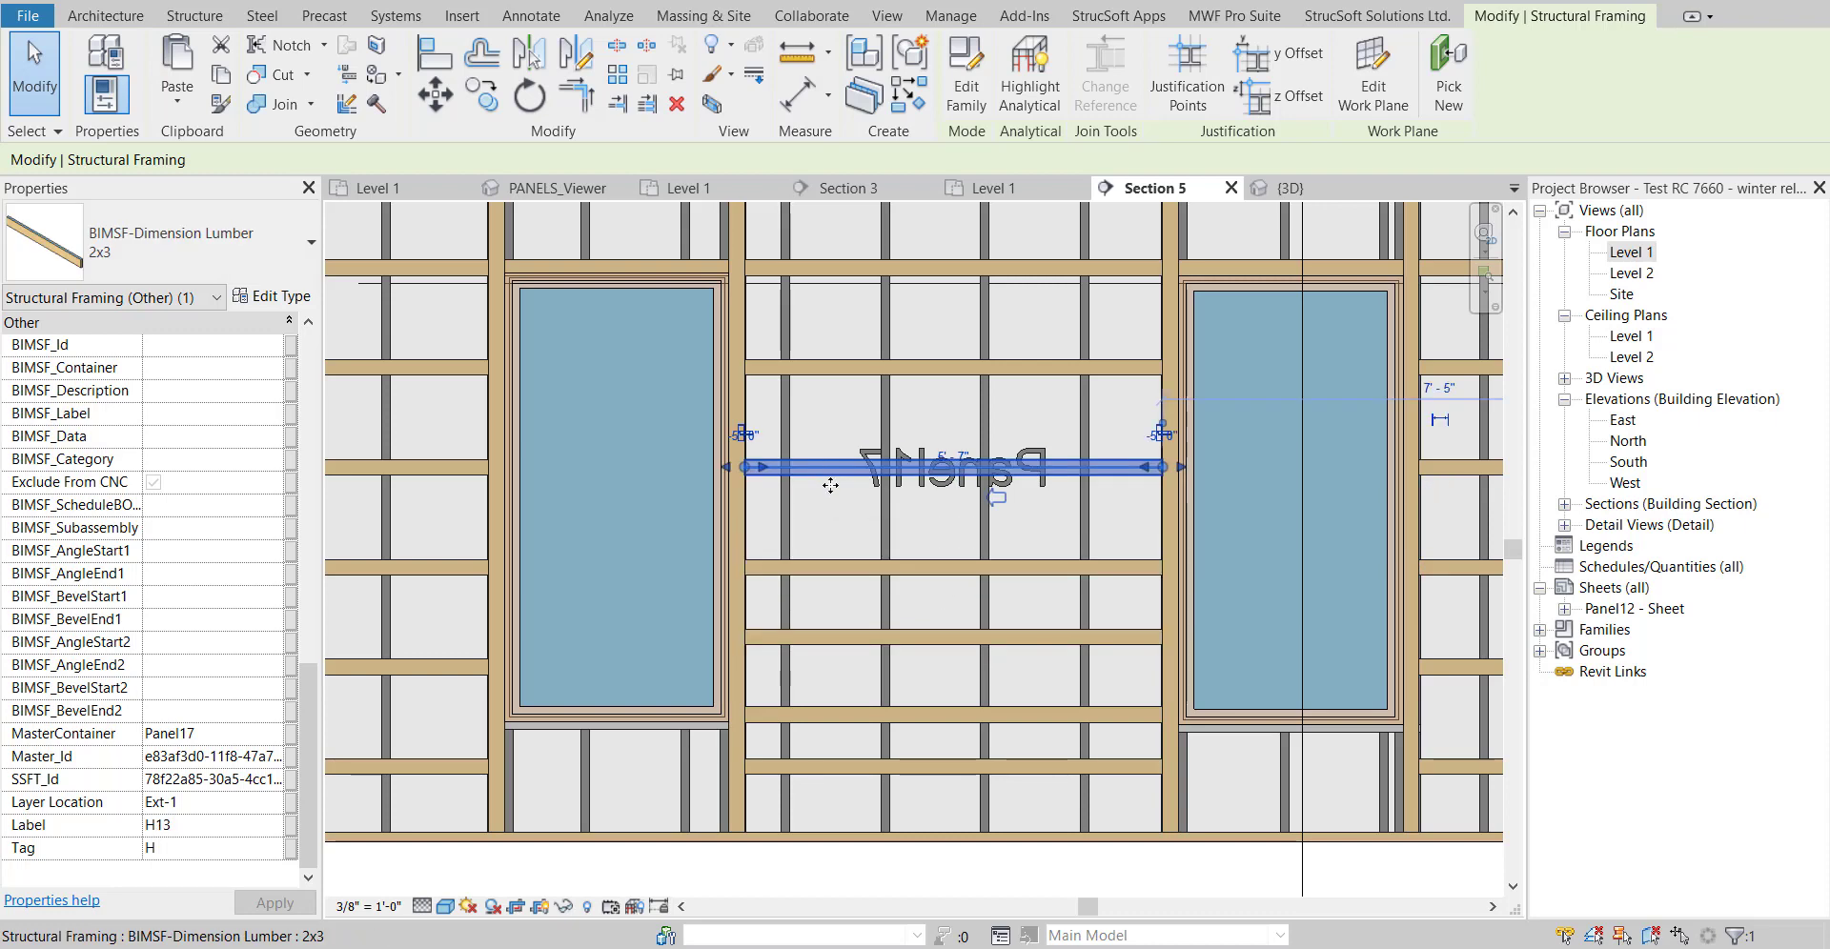